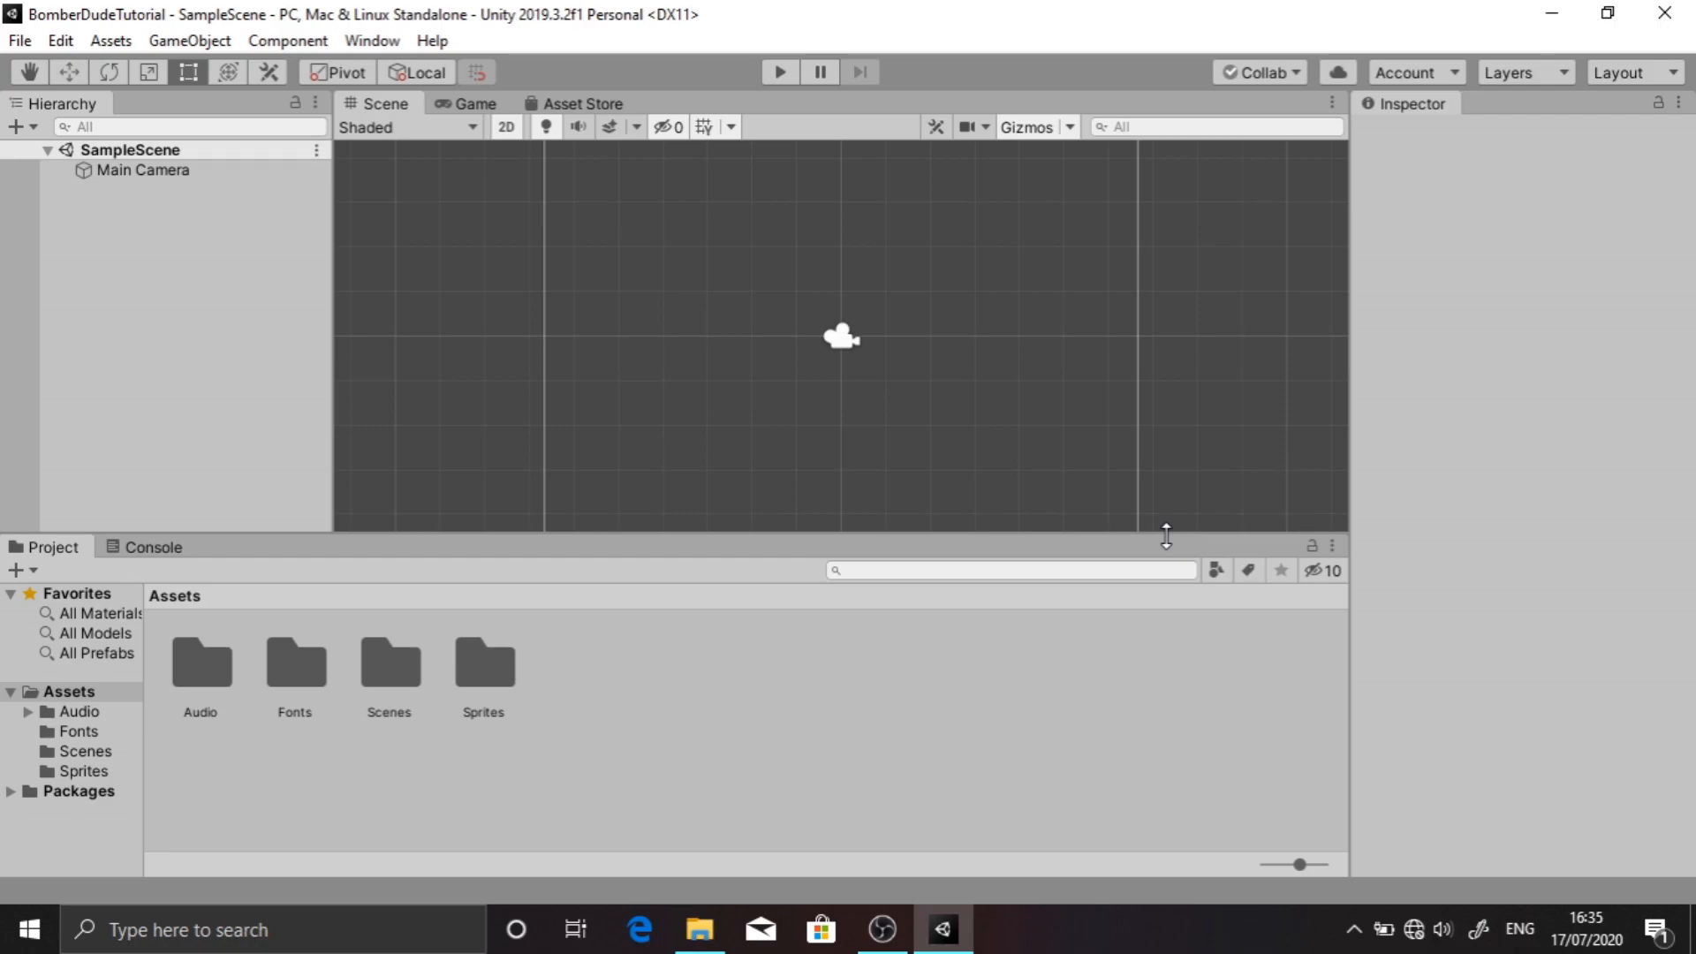
# Try floating the Hierarchy window and docking the Game view beside the Scene view, and restore the Default layout
pyautogui.moveTo(62, 103); pyautogui.dragTo(804, 352)
pyautogui.moveTo(115, 101); pyautogui.dragTo(1141, 309)
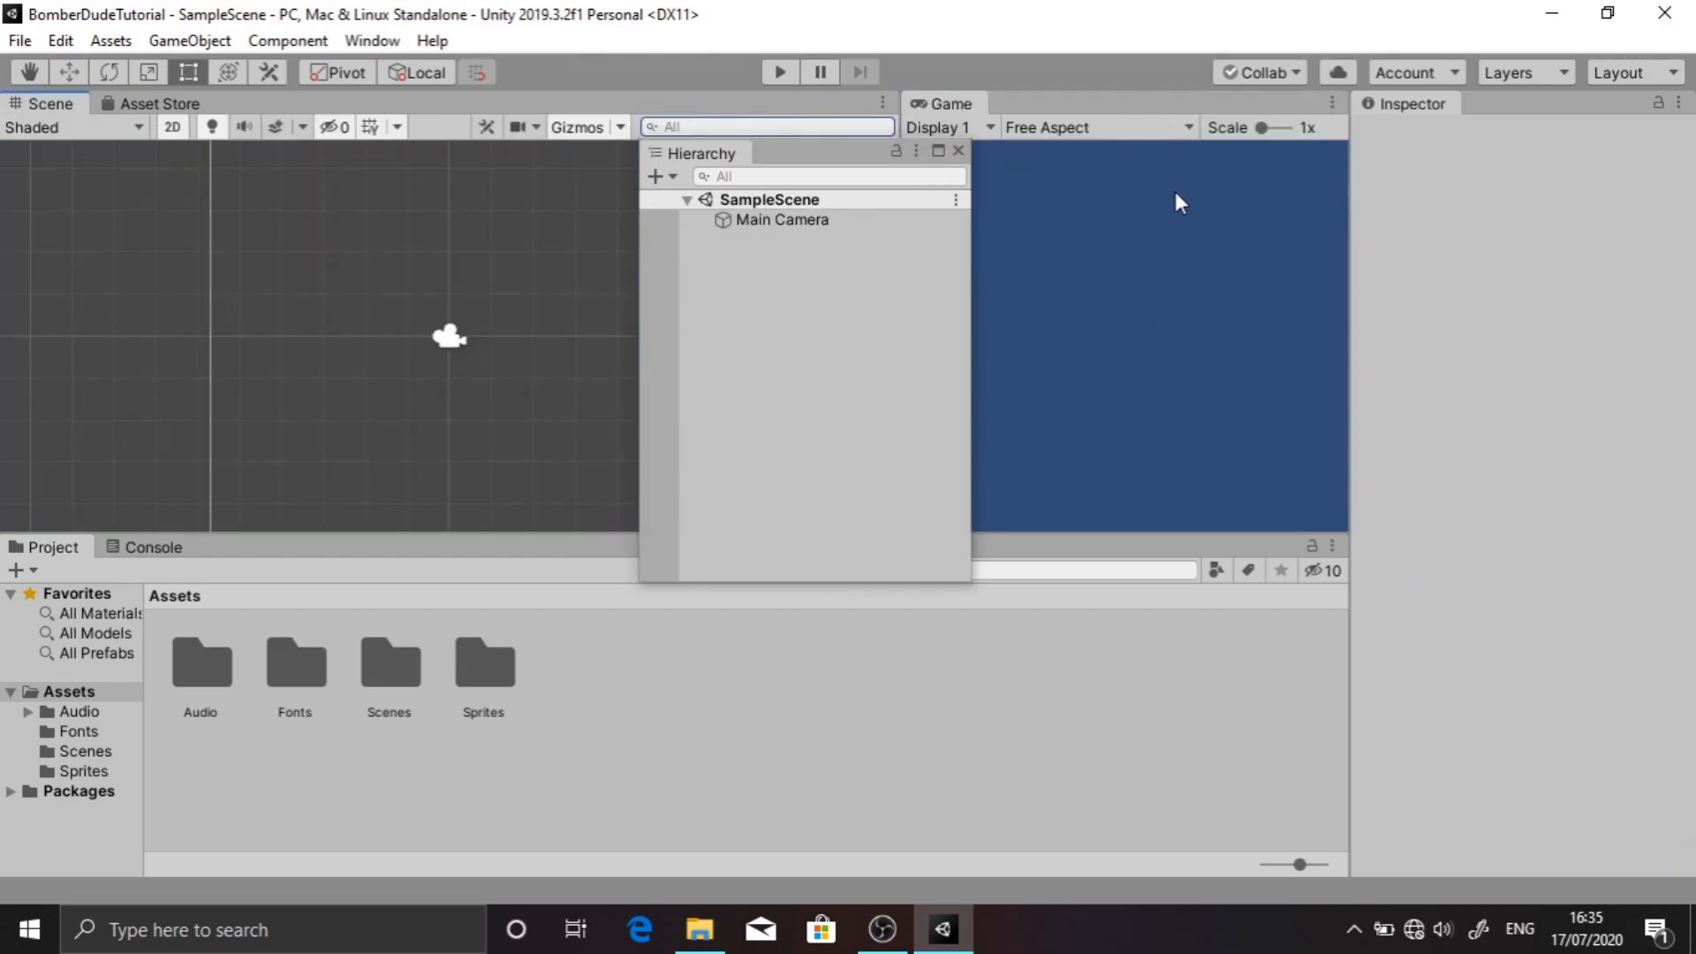
pyautogui.click(1661, 70)
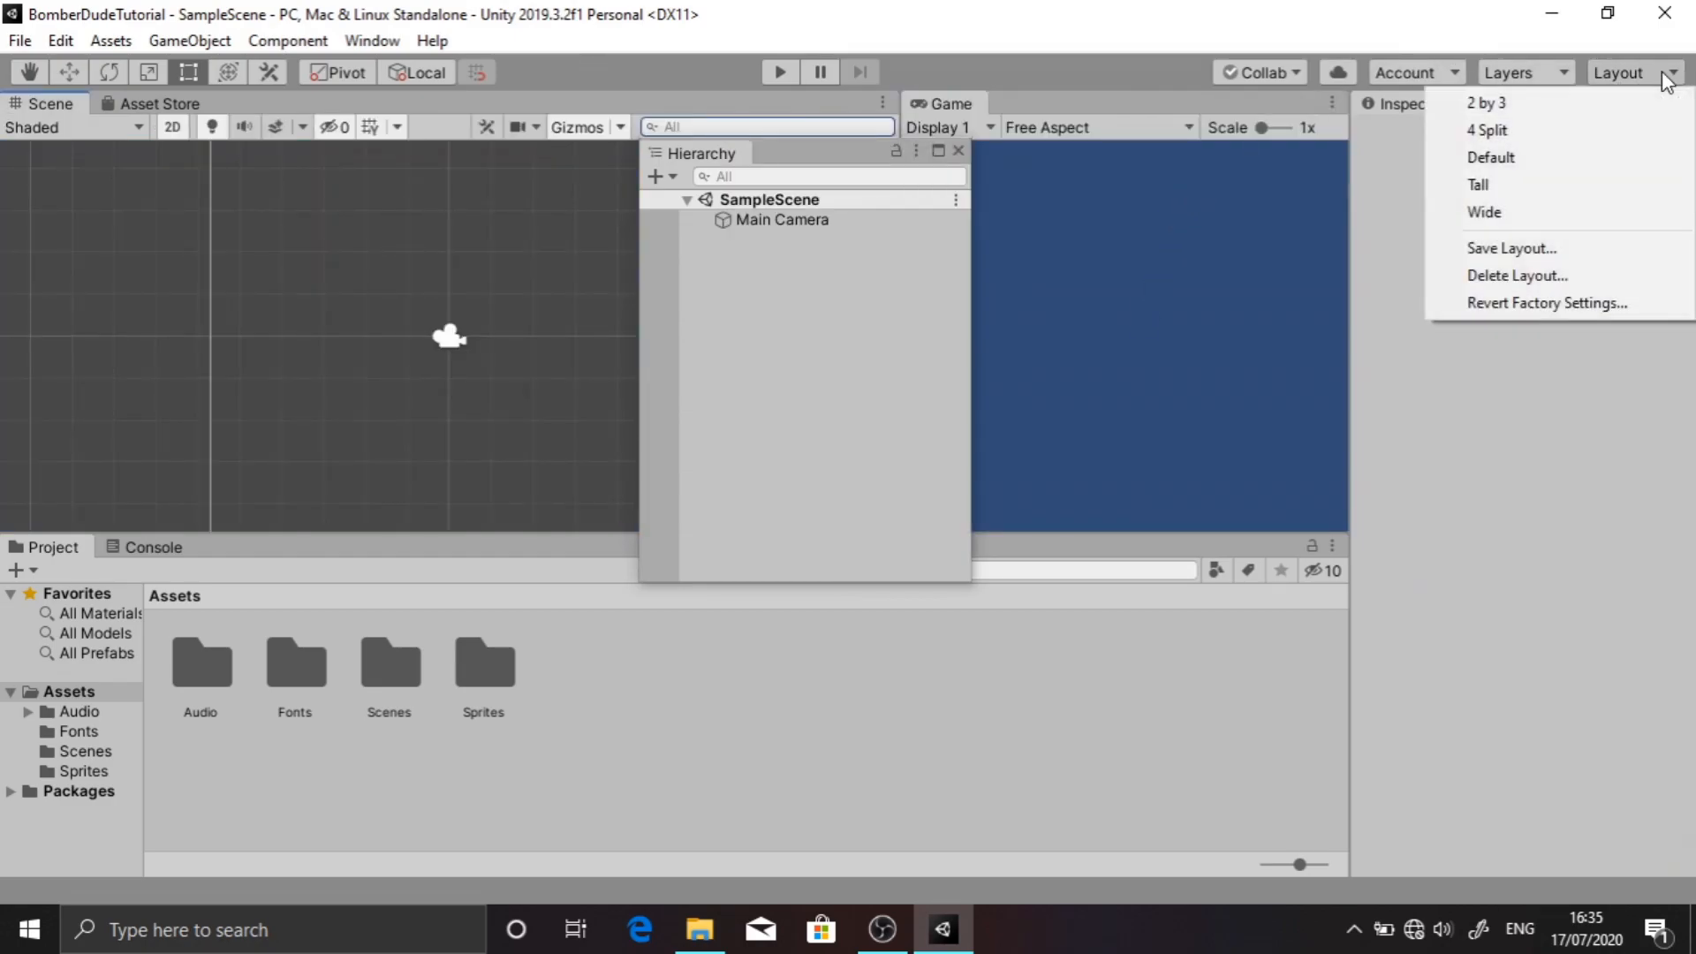
pyautogui.click(1568, 162)
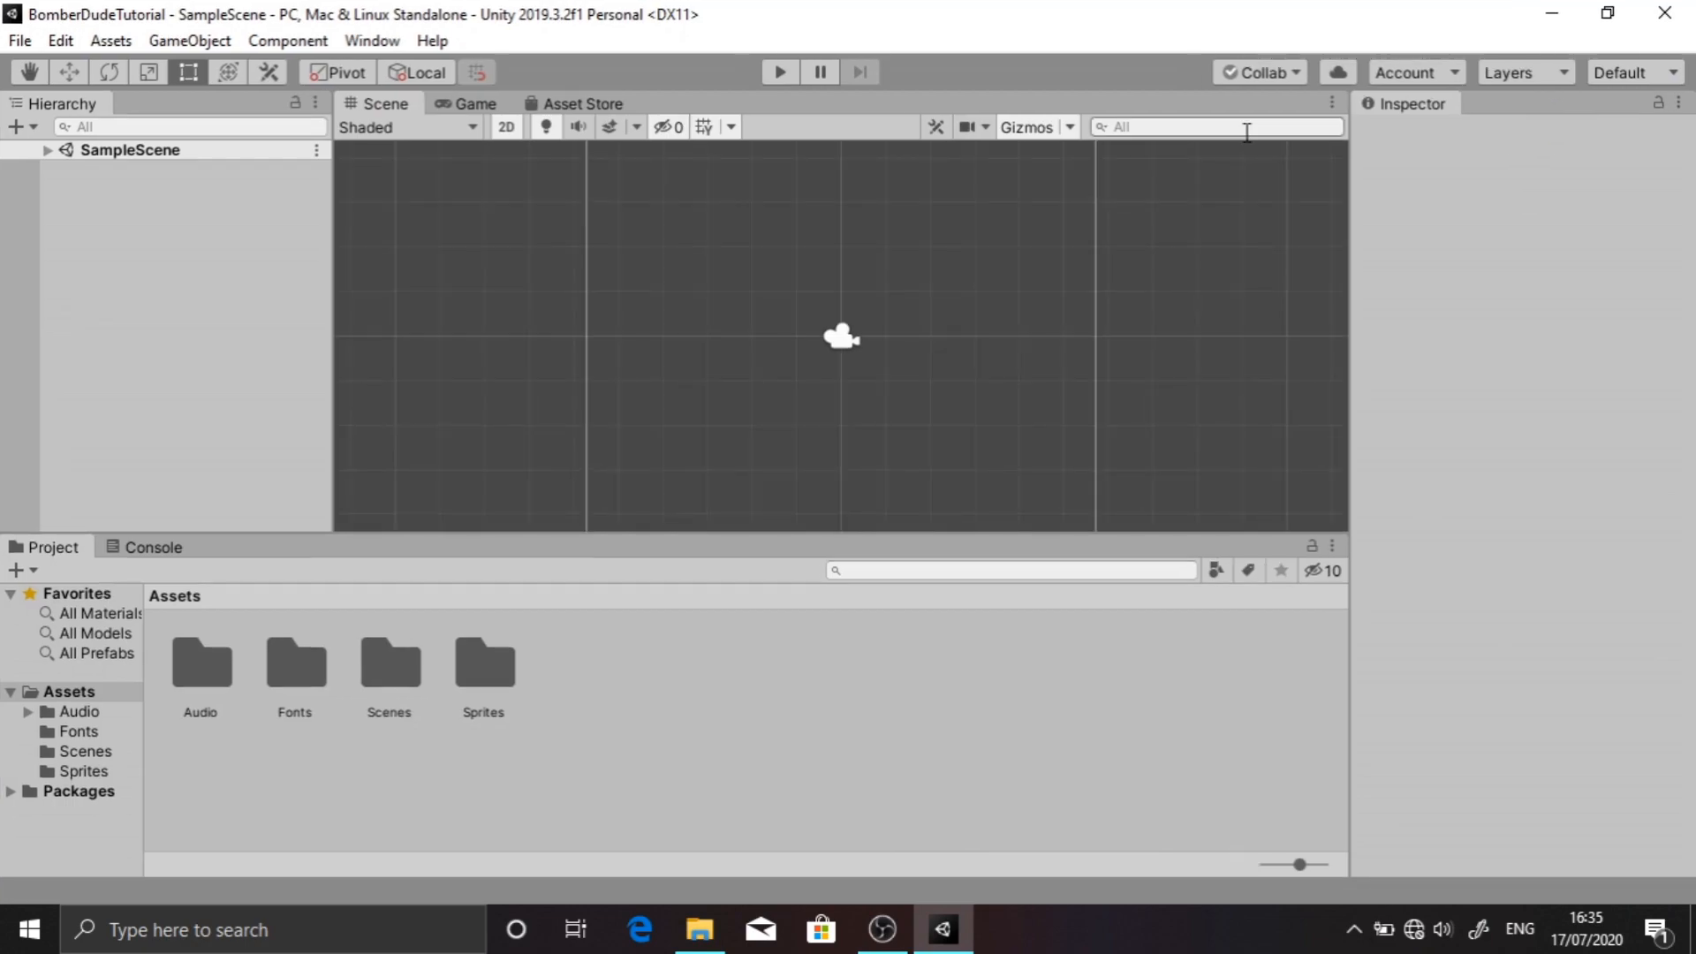
# Undock the Hierarchy window and dock it in the same group as the Project and Console windows
pyautogui.click(1604, 71)
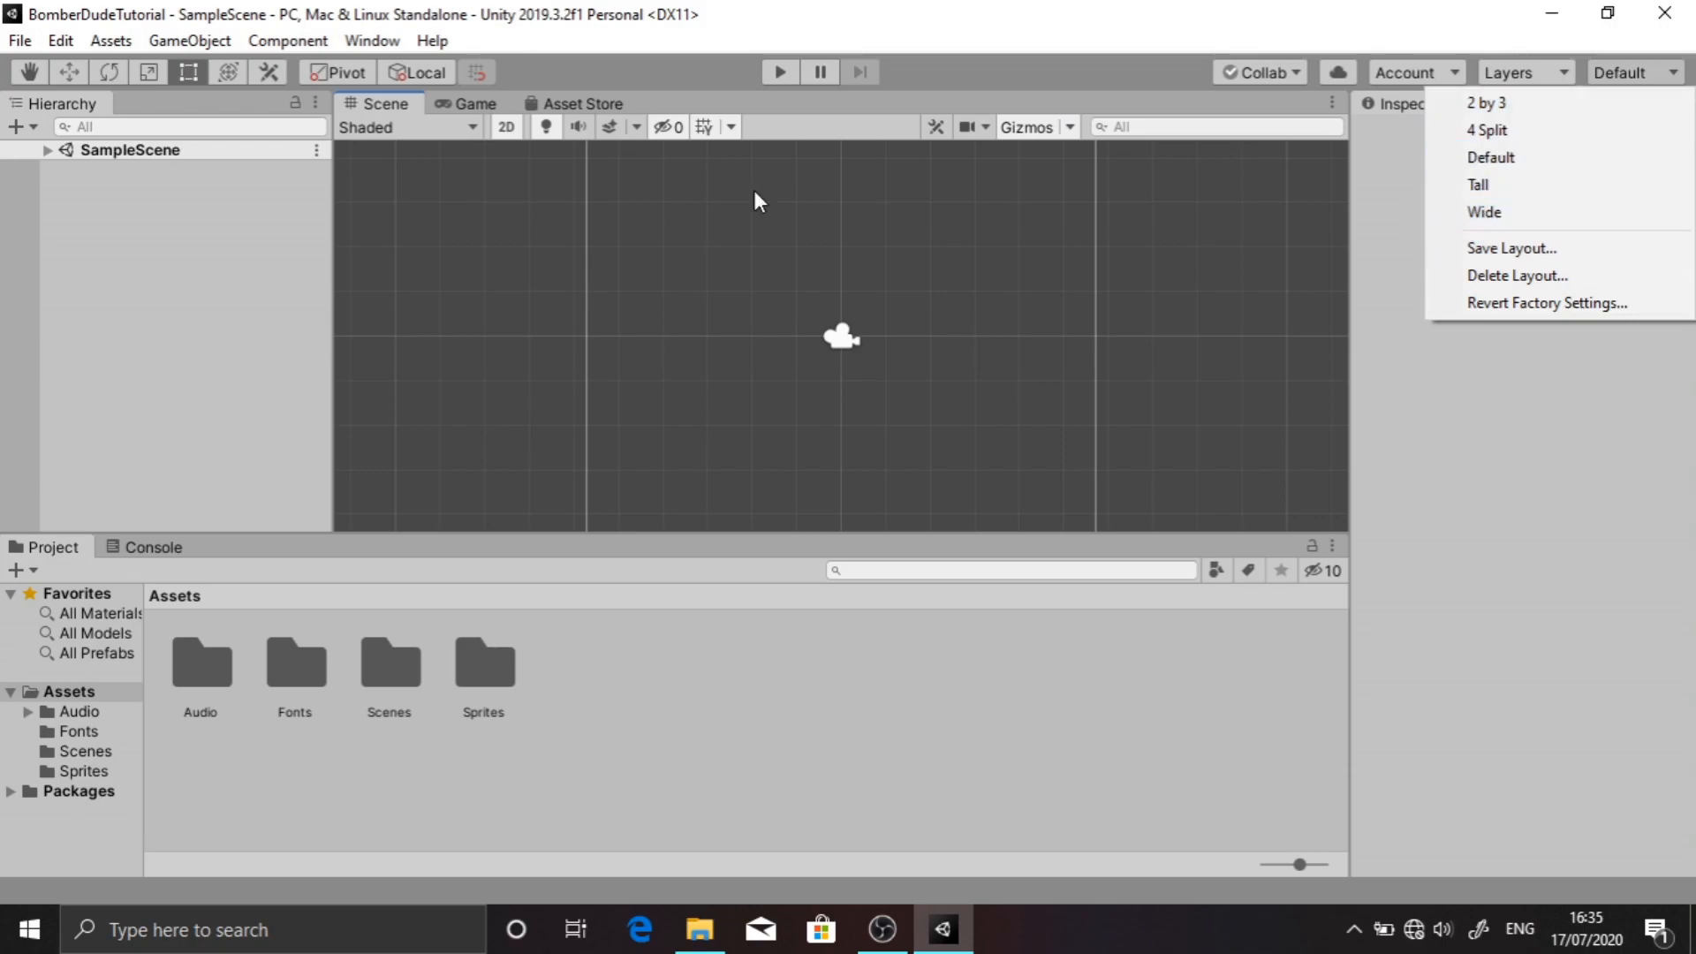
pyautogui.click(106, 167)
pyautogui.moveTo(62, 103); pyautogui.dragTo(908, 285)
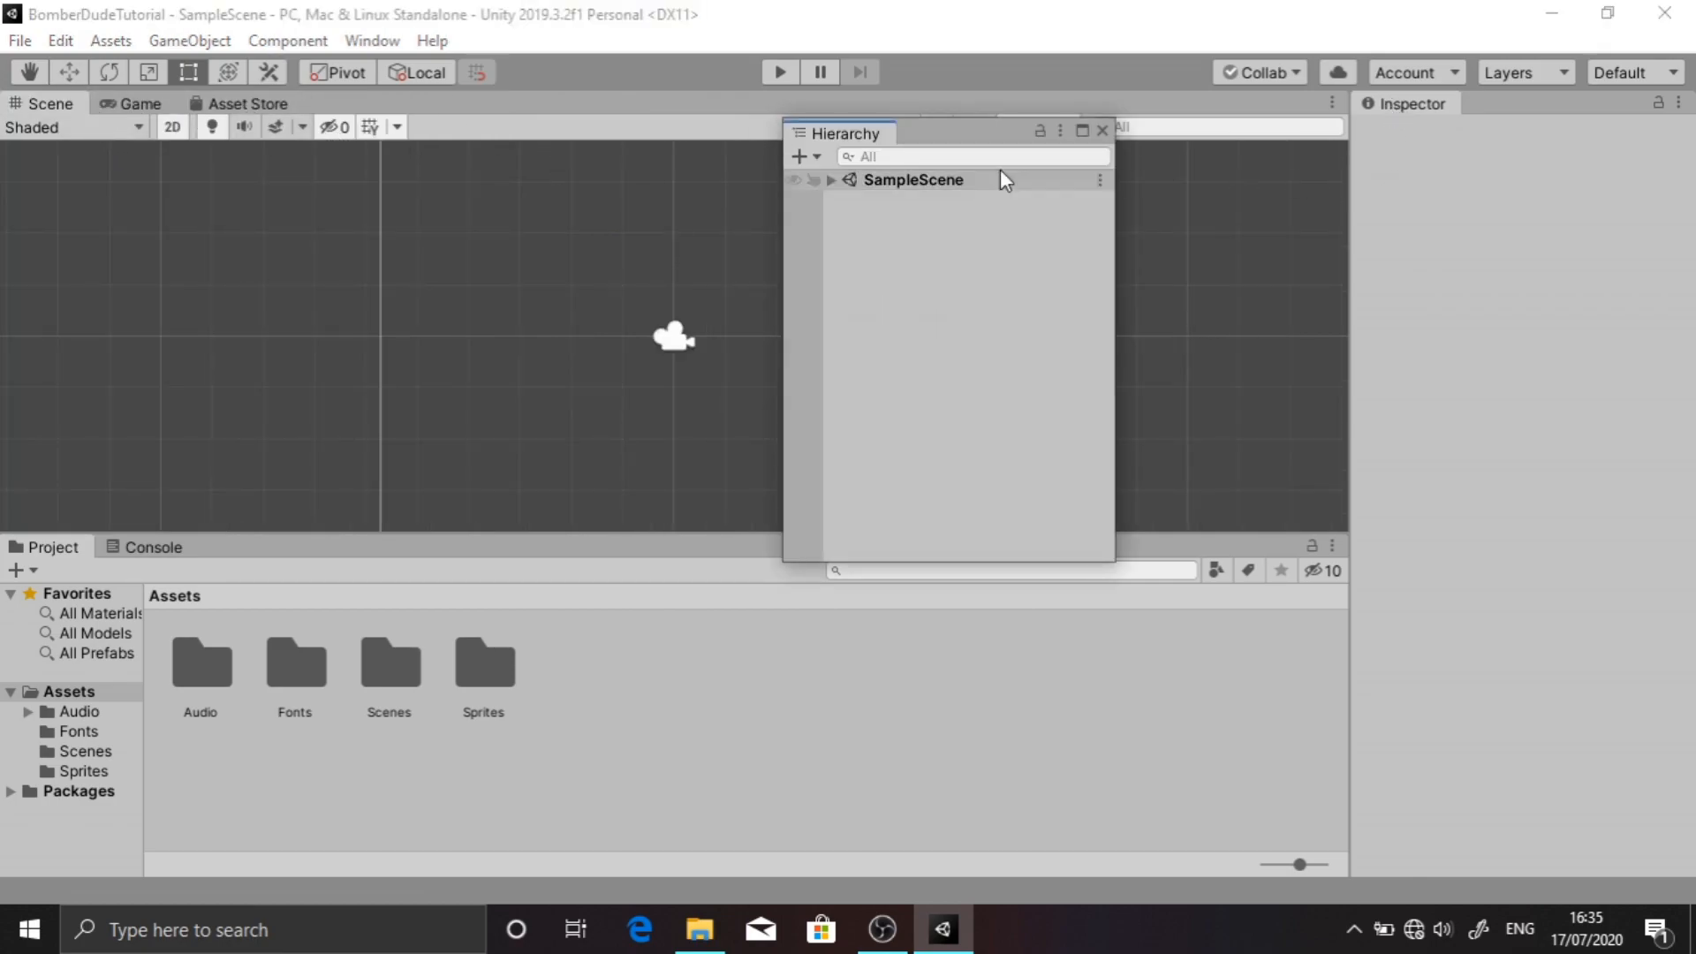
pyautogui.moveTo(821, 134); pyautogui.dragTo(1096, 577)
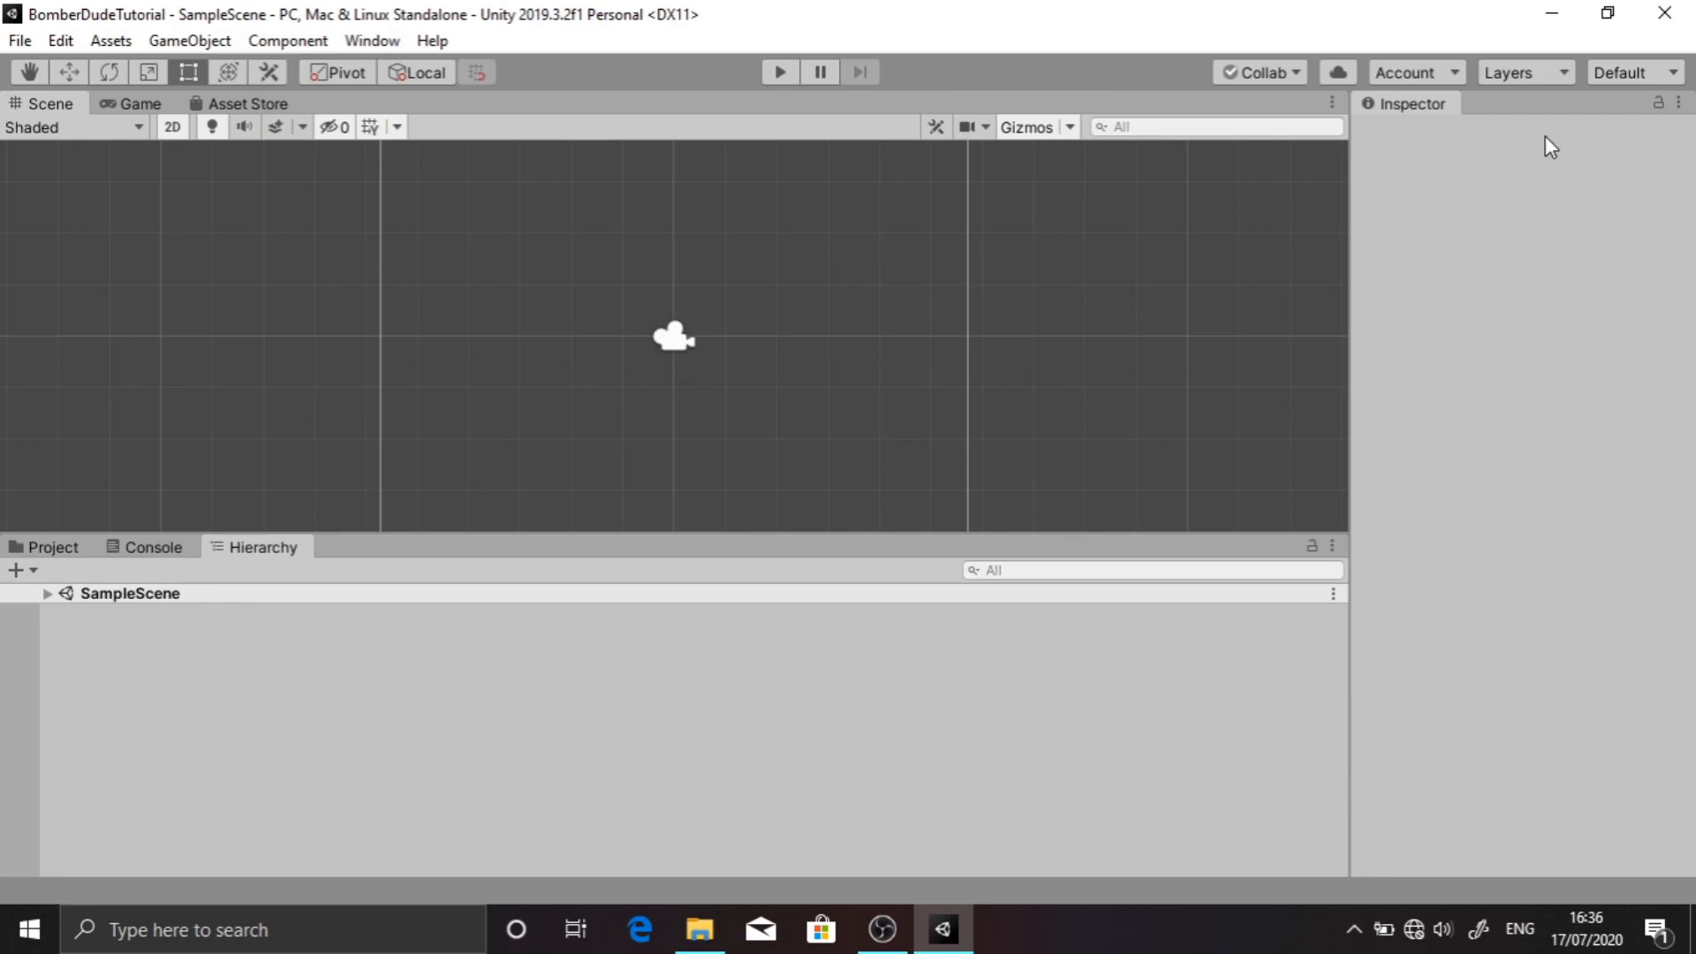
# Save the current window arrangement as a layout named "games"
pyautogui.click(1625, 72)
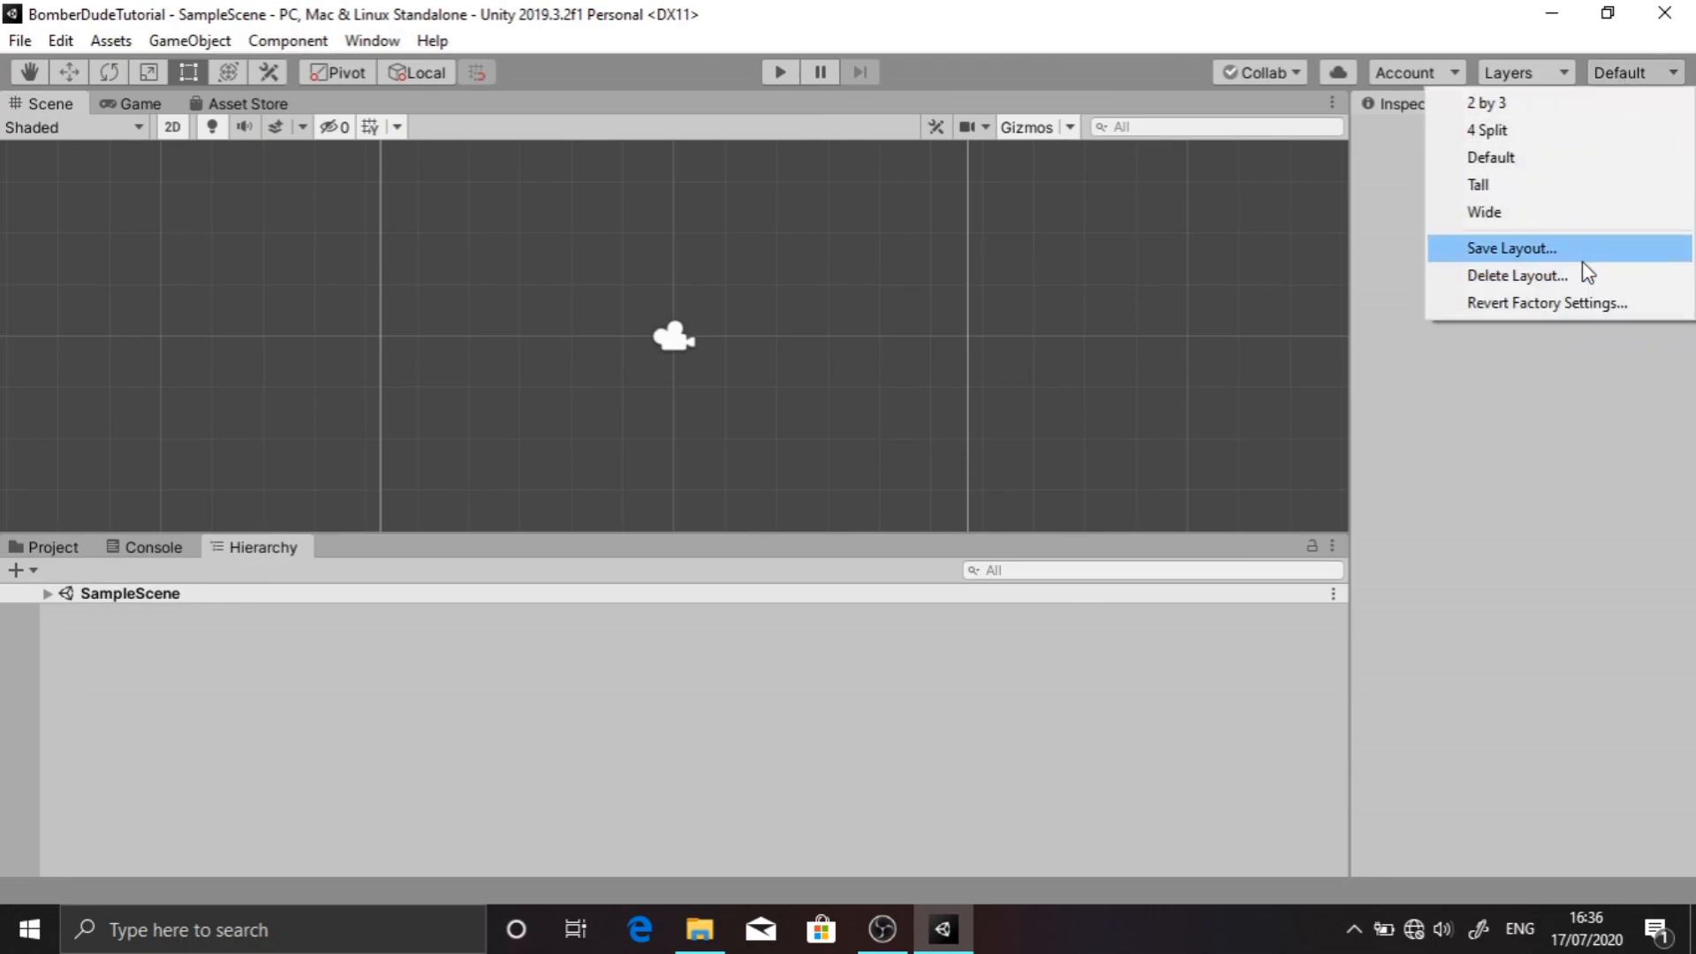
pyautogui.click(1584, 248)
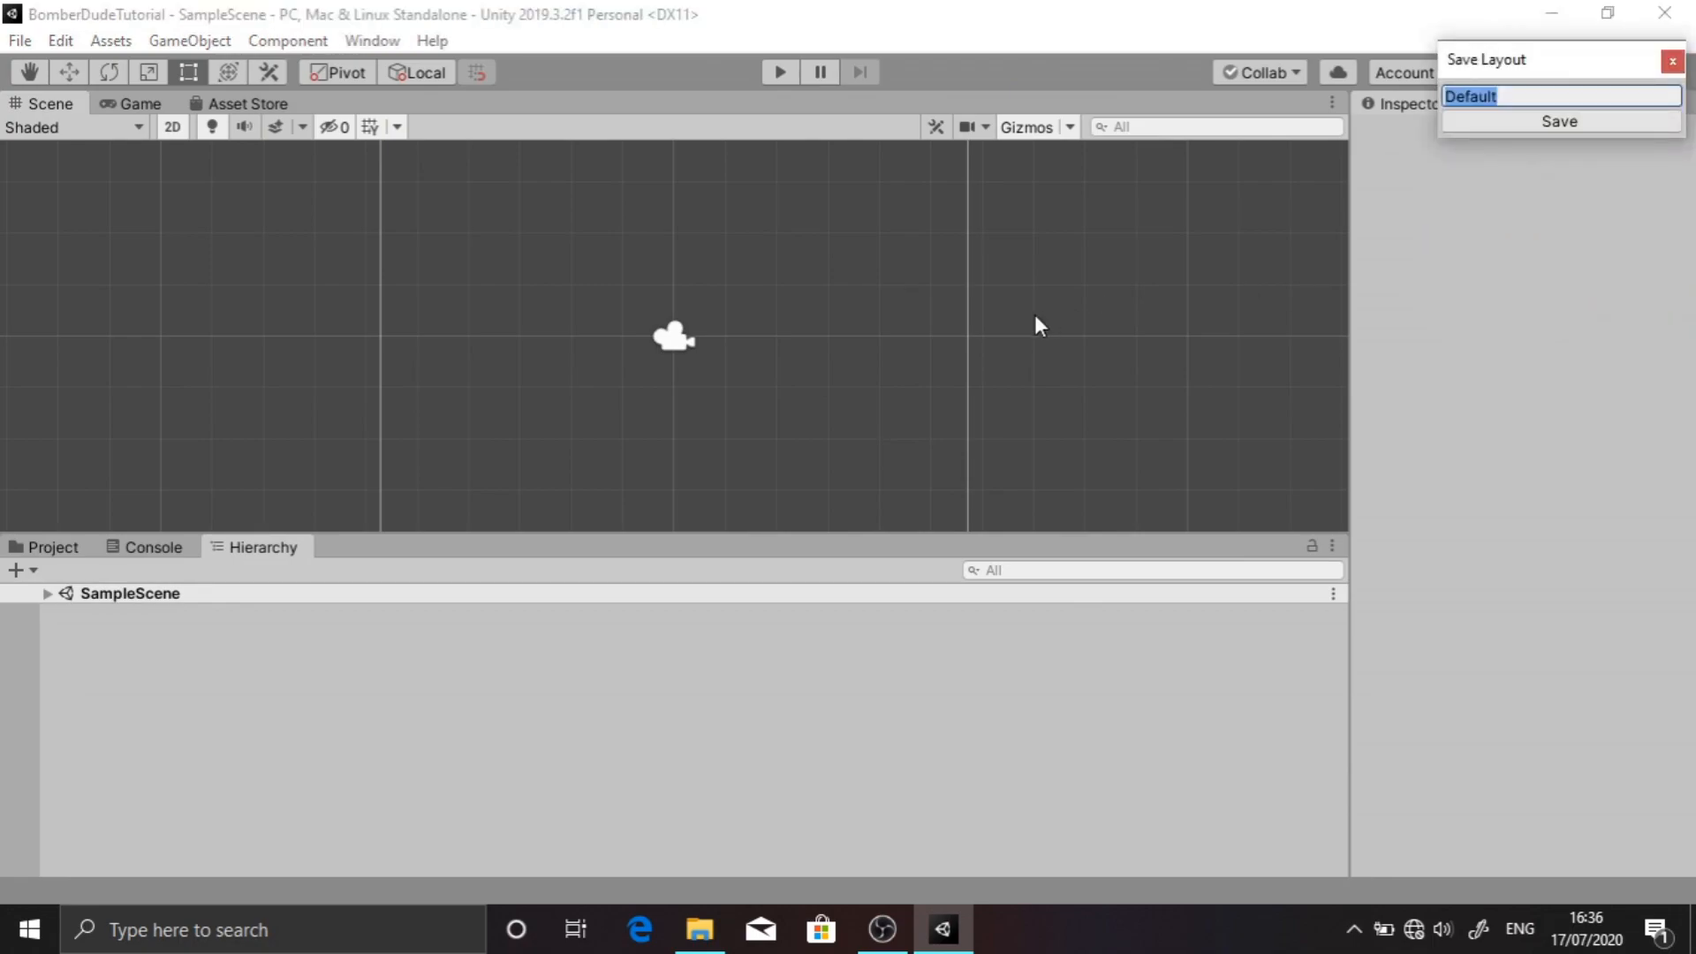
pyautogui.write('games')
pyautogui.click(1556, 114)
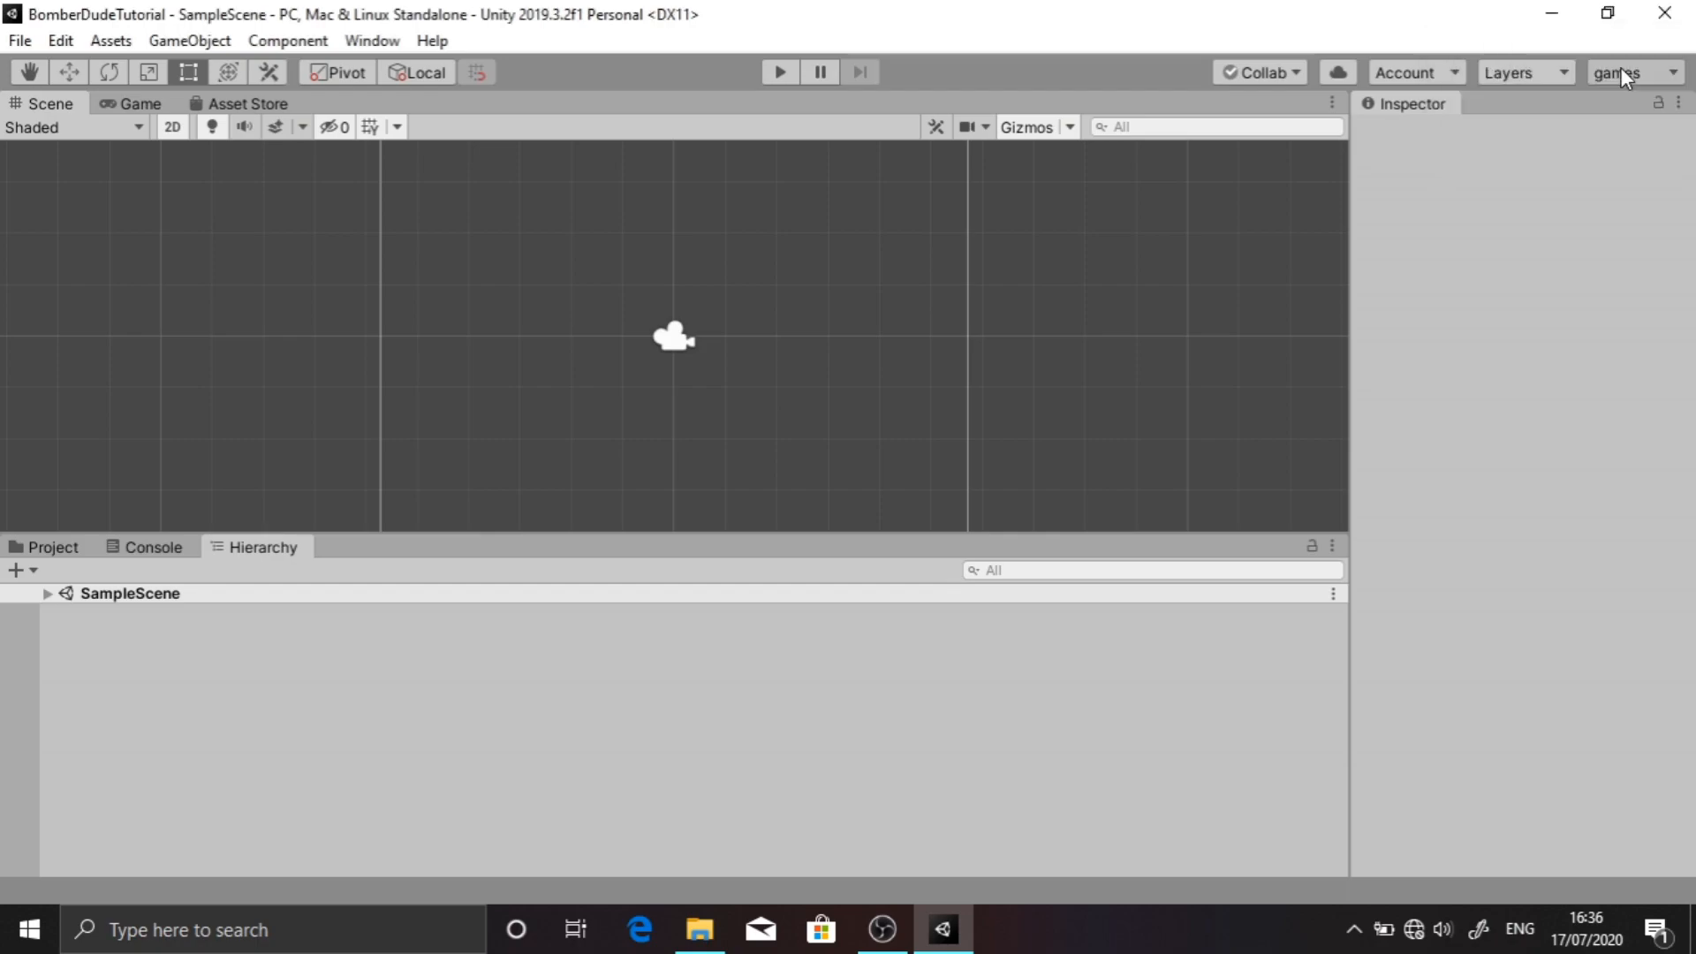
# Switch through the Default and 2 by 3 layouts and return to the games layout
pyautogui.click(1620, 74)
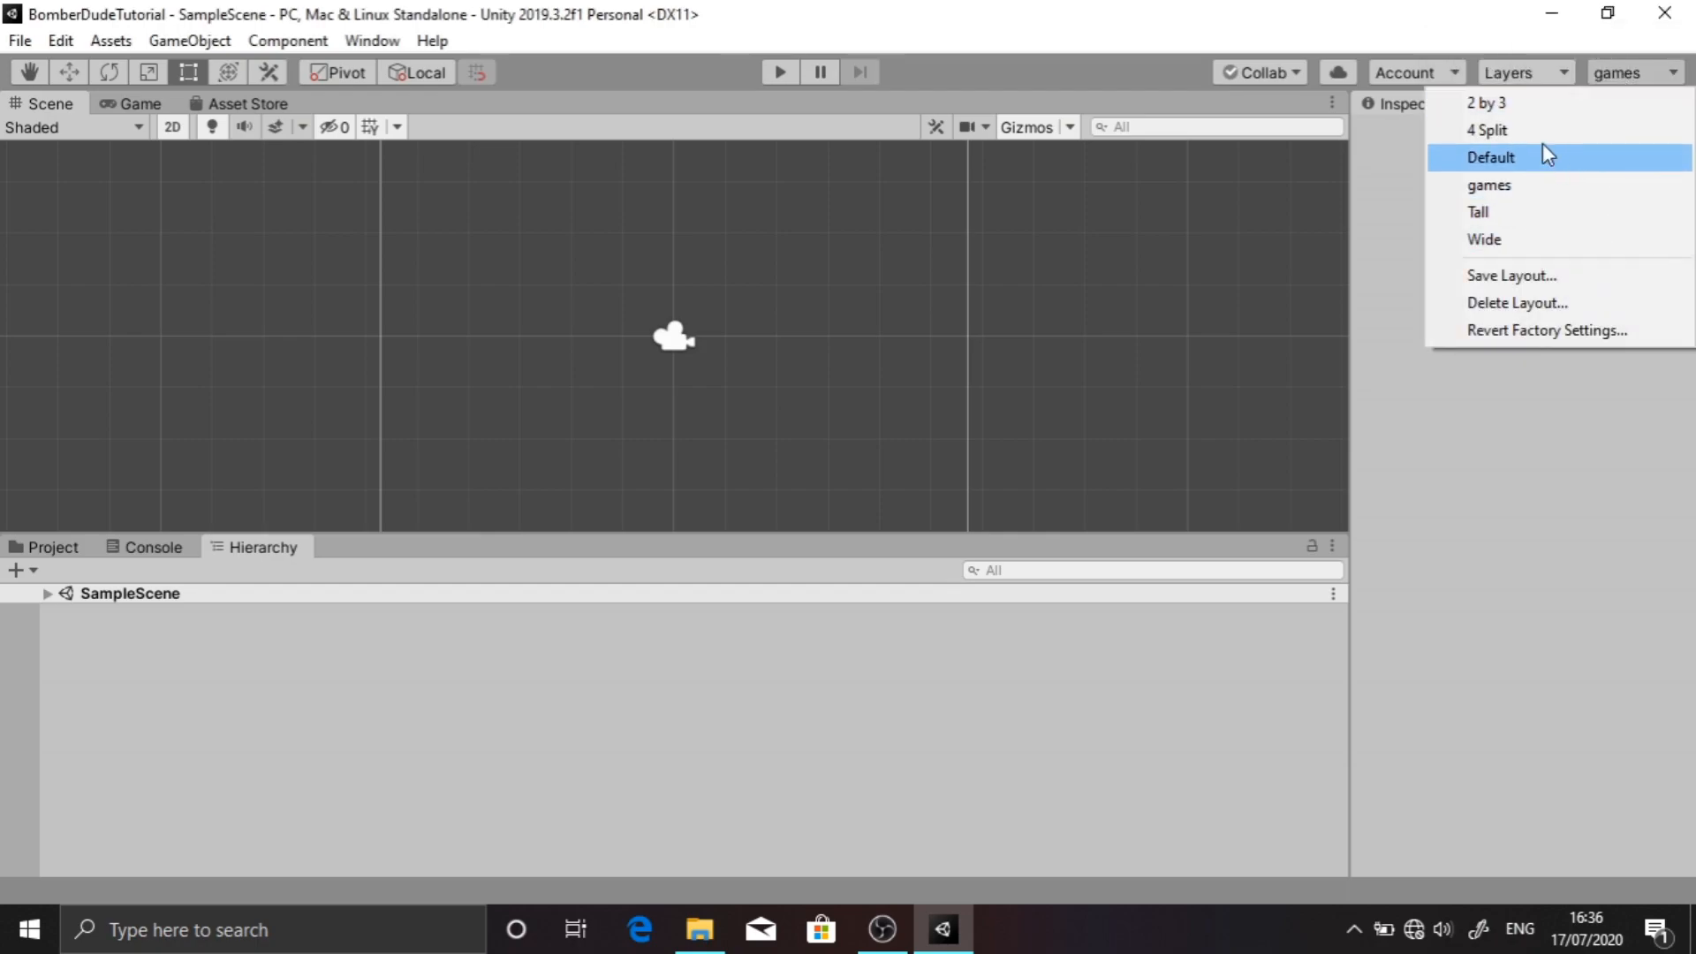
pyautogui.click(1512, 157)
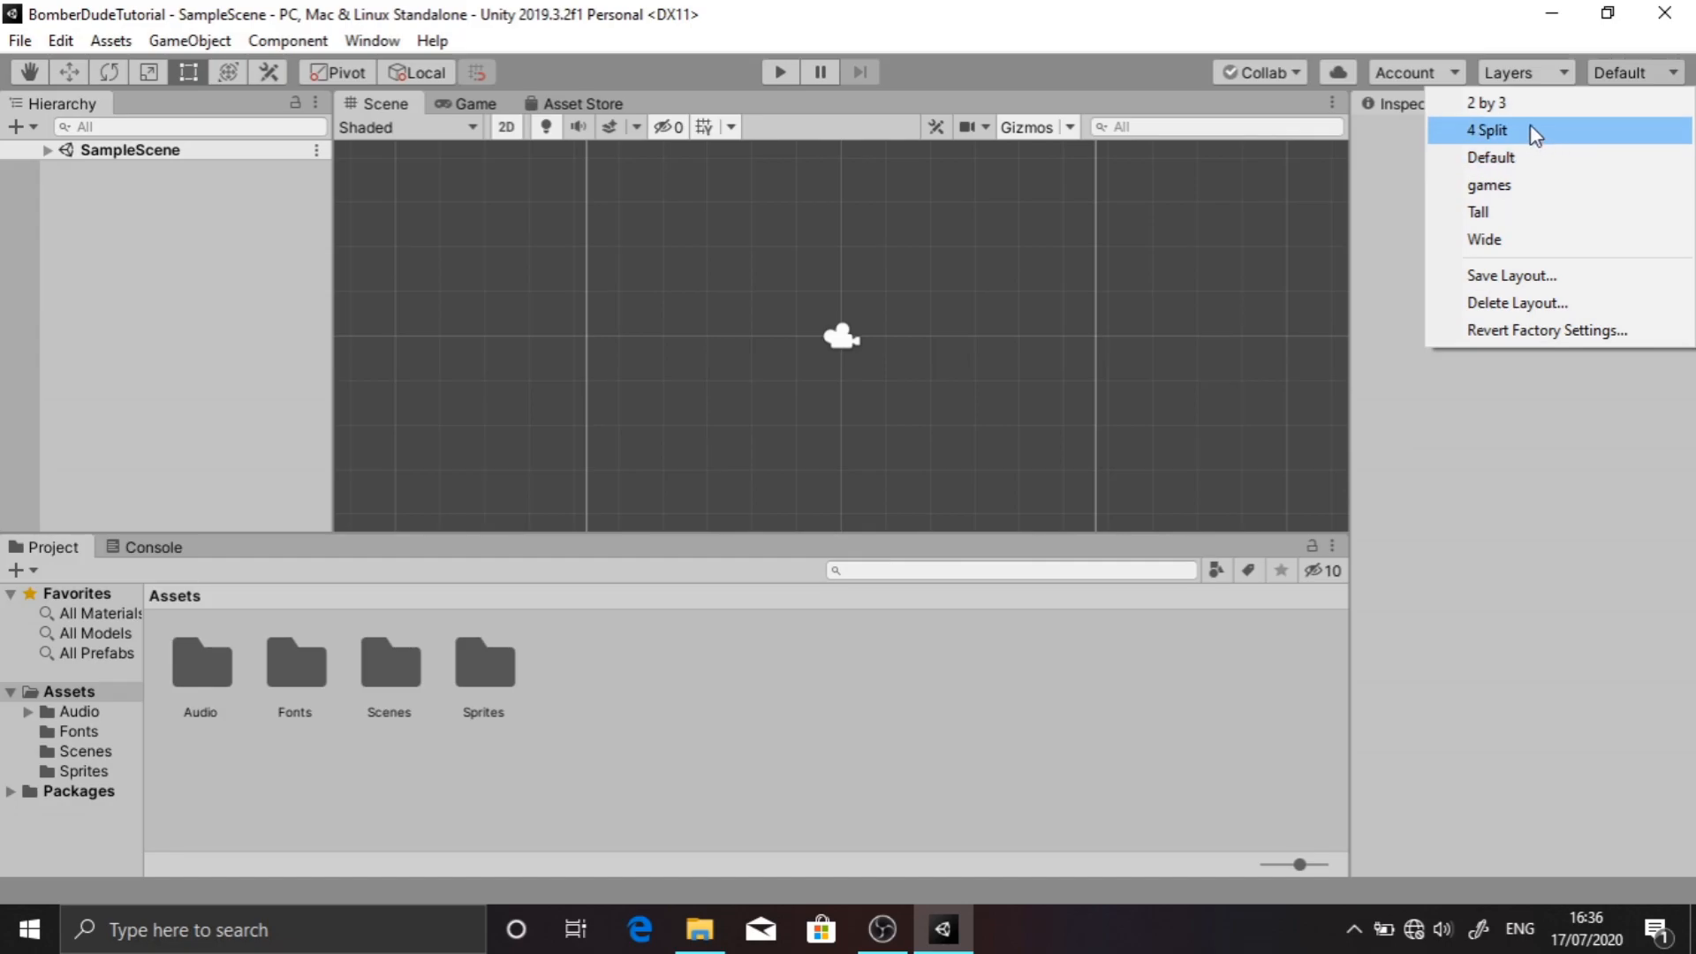
pyautogui.click(1501, 104)
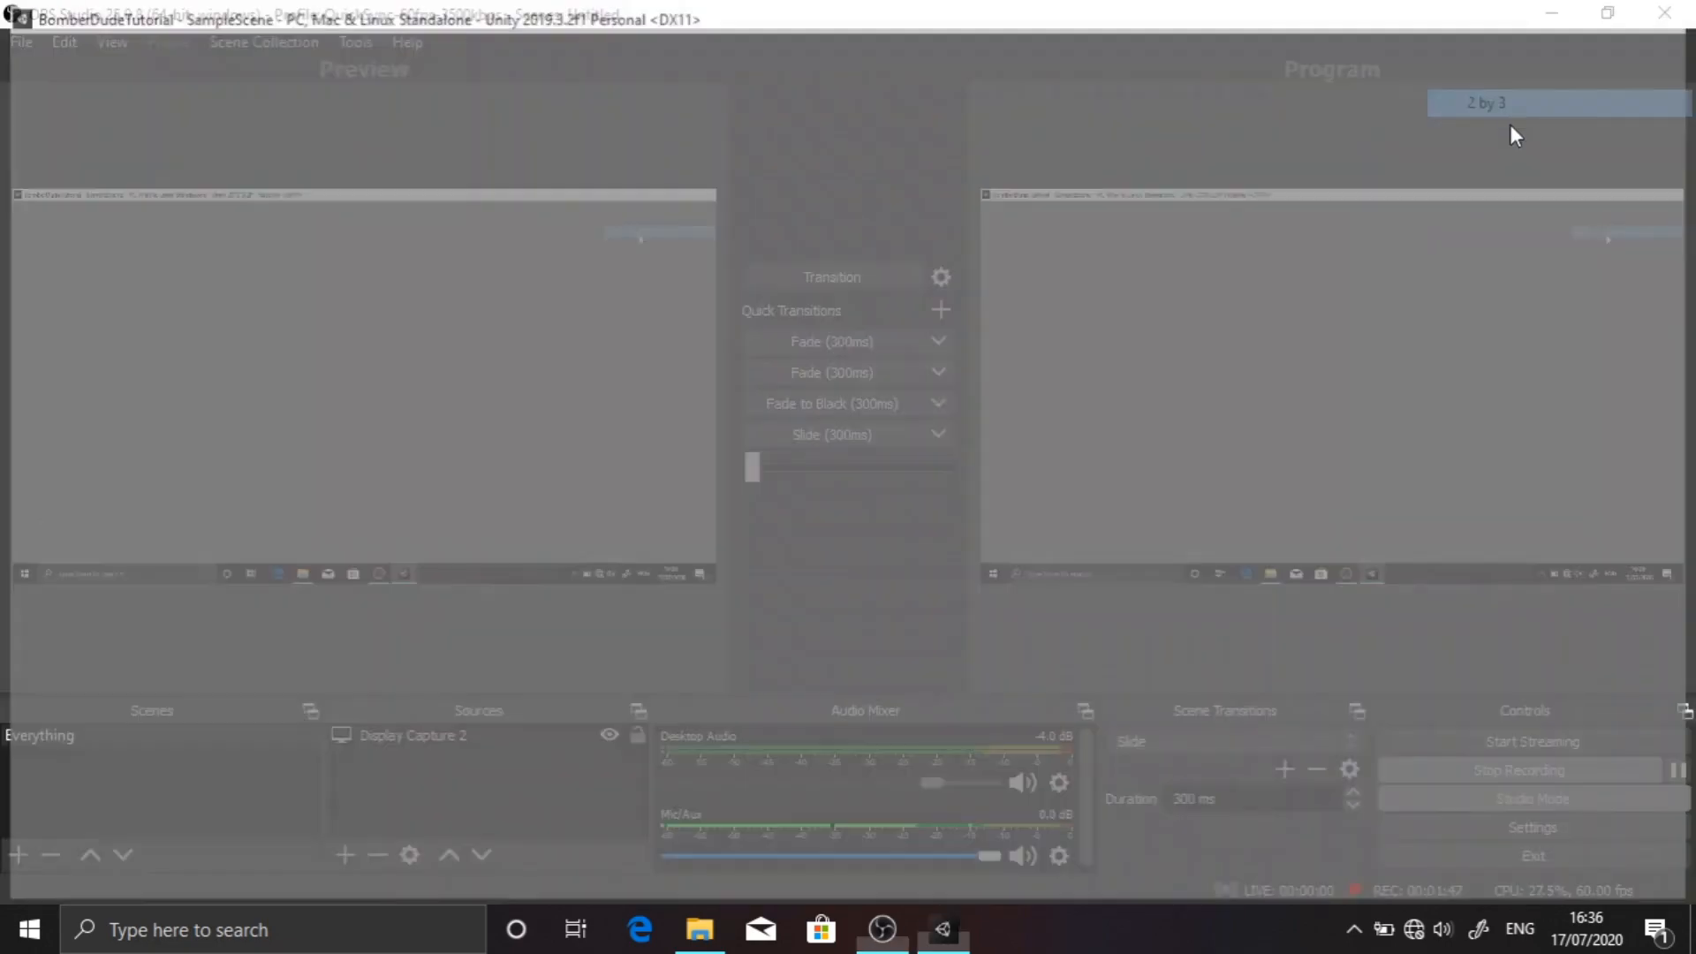
pyautogui.click(1597, 83)
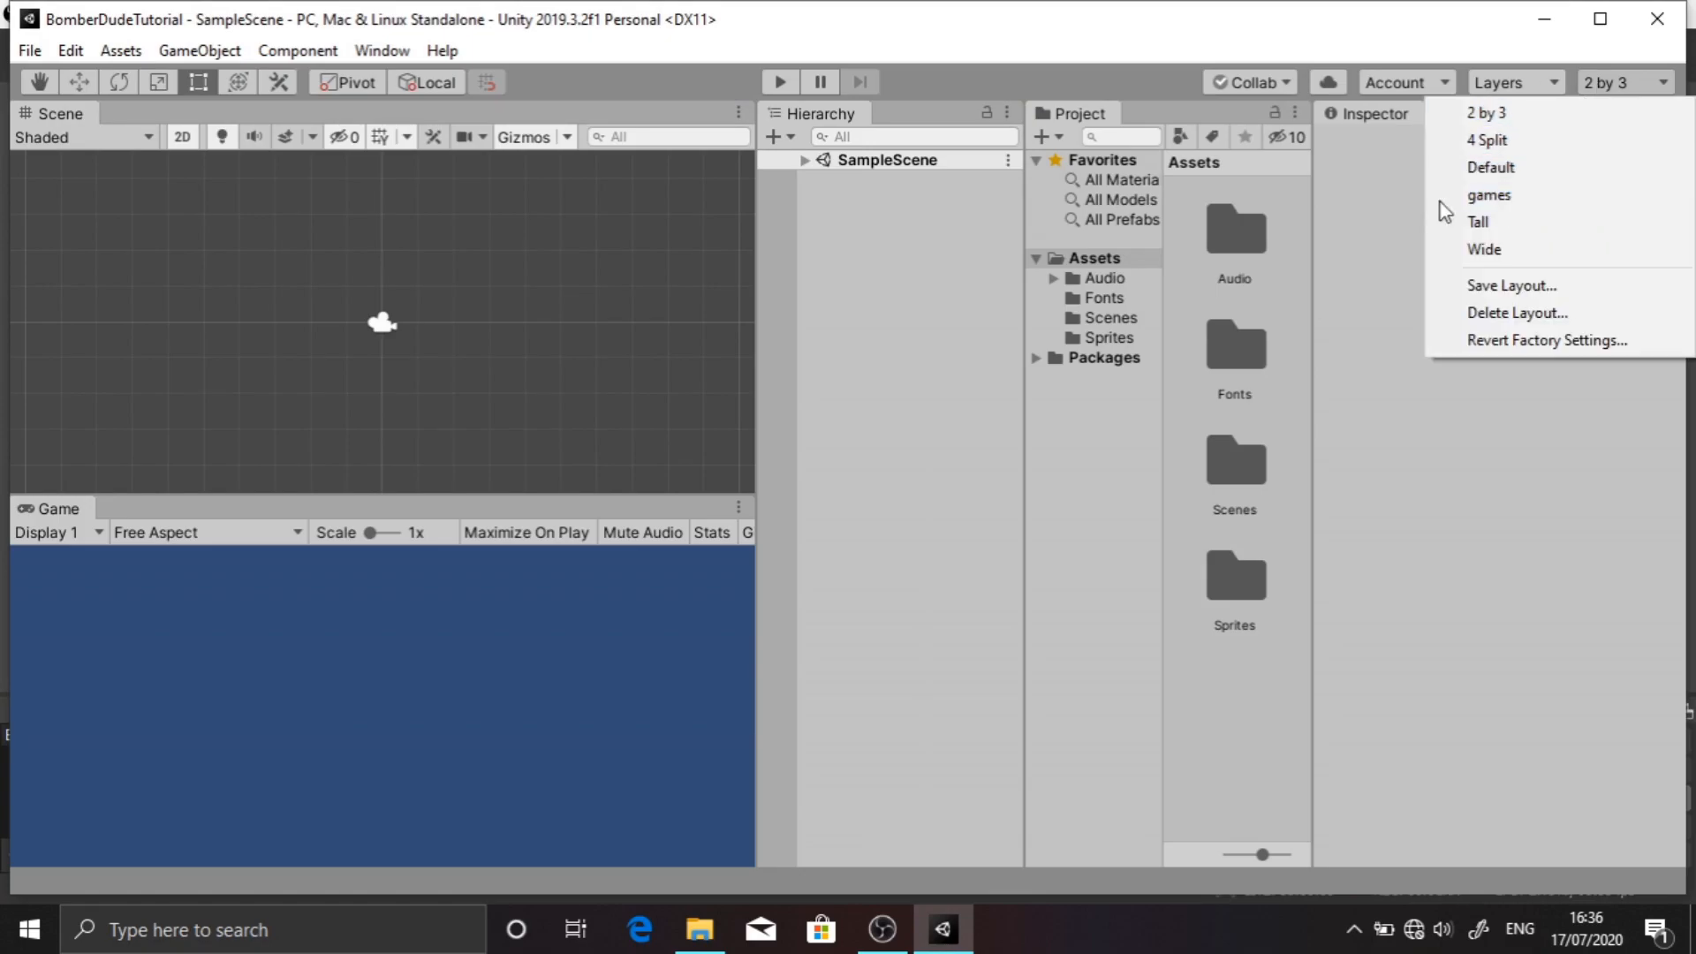
pyautogui.click(1500, 196)
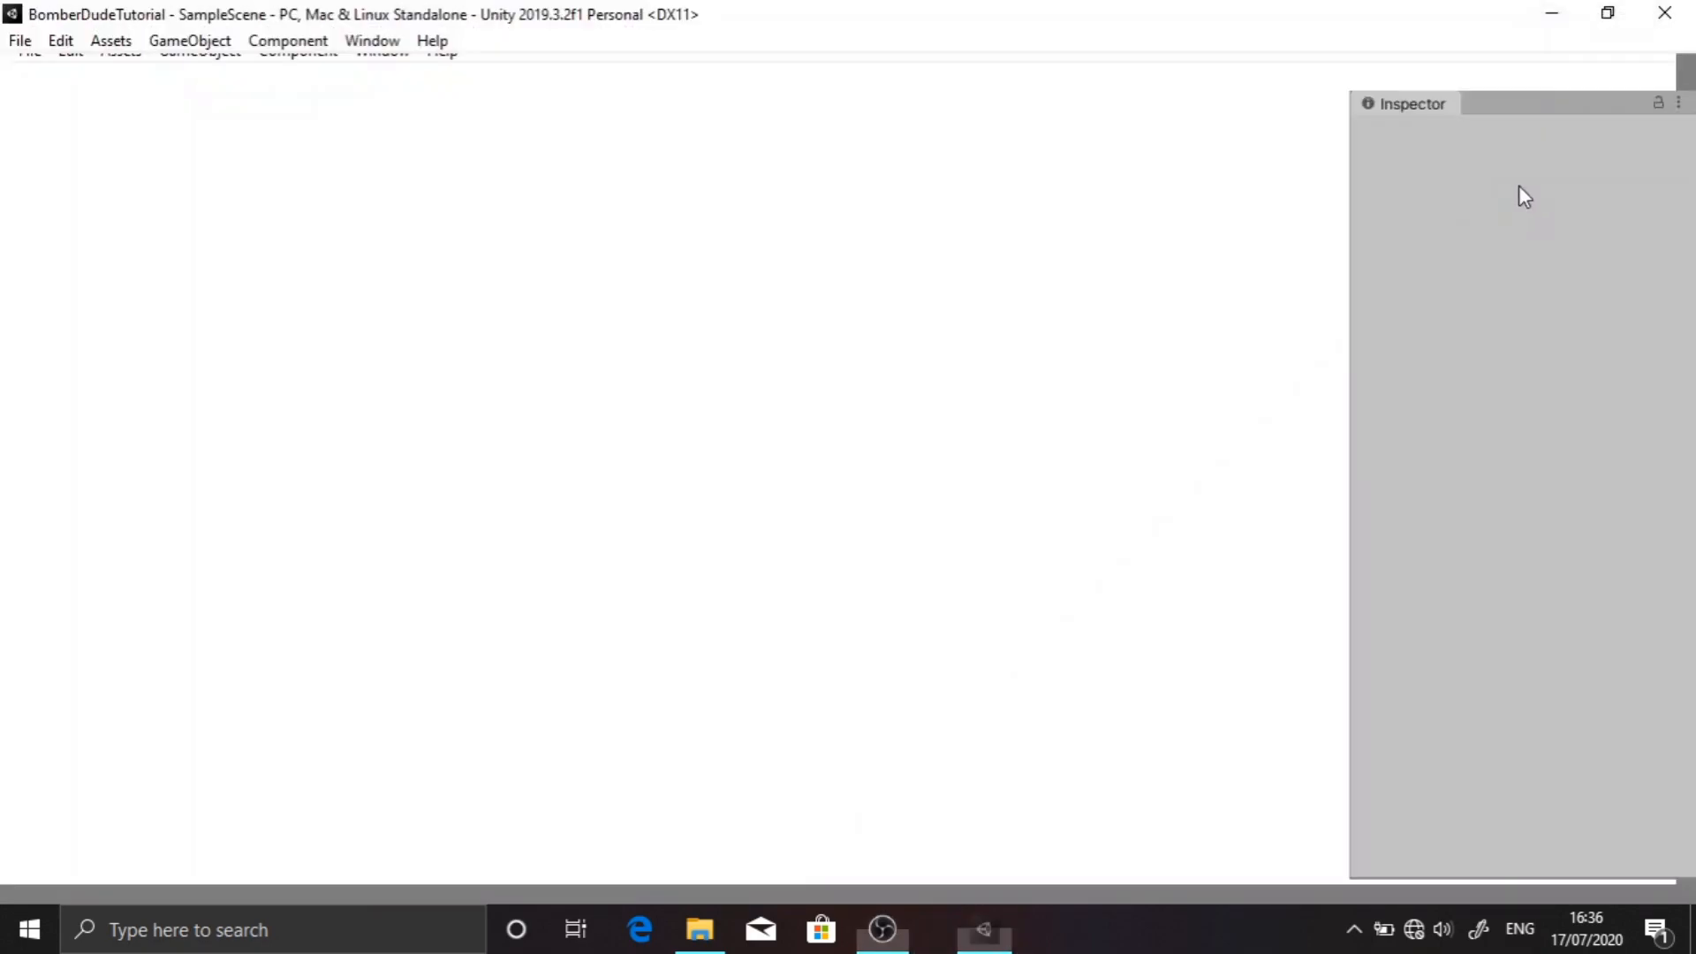
# Delete the games and Default layouts from the saved layouts
pyautogui.click(1634, 73)
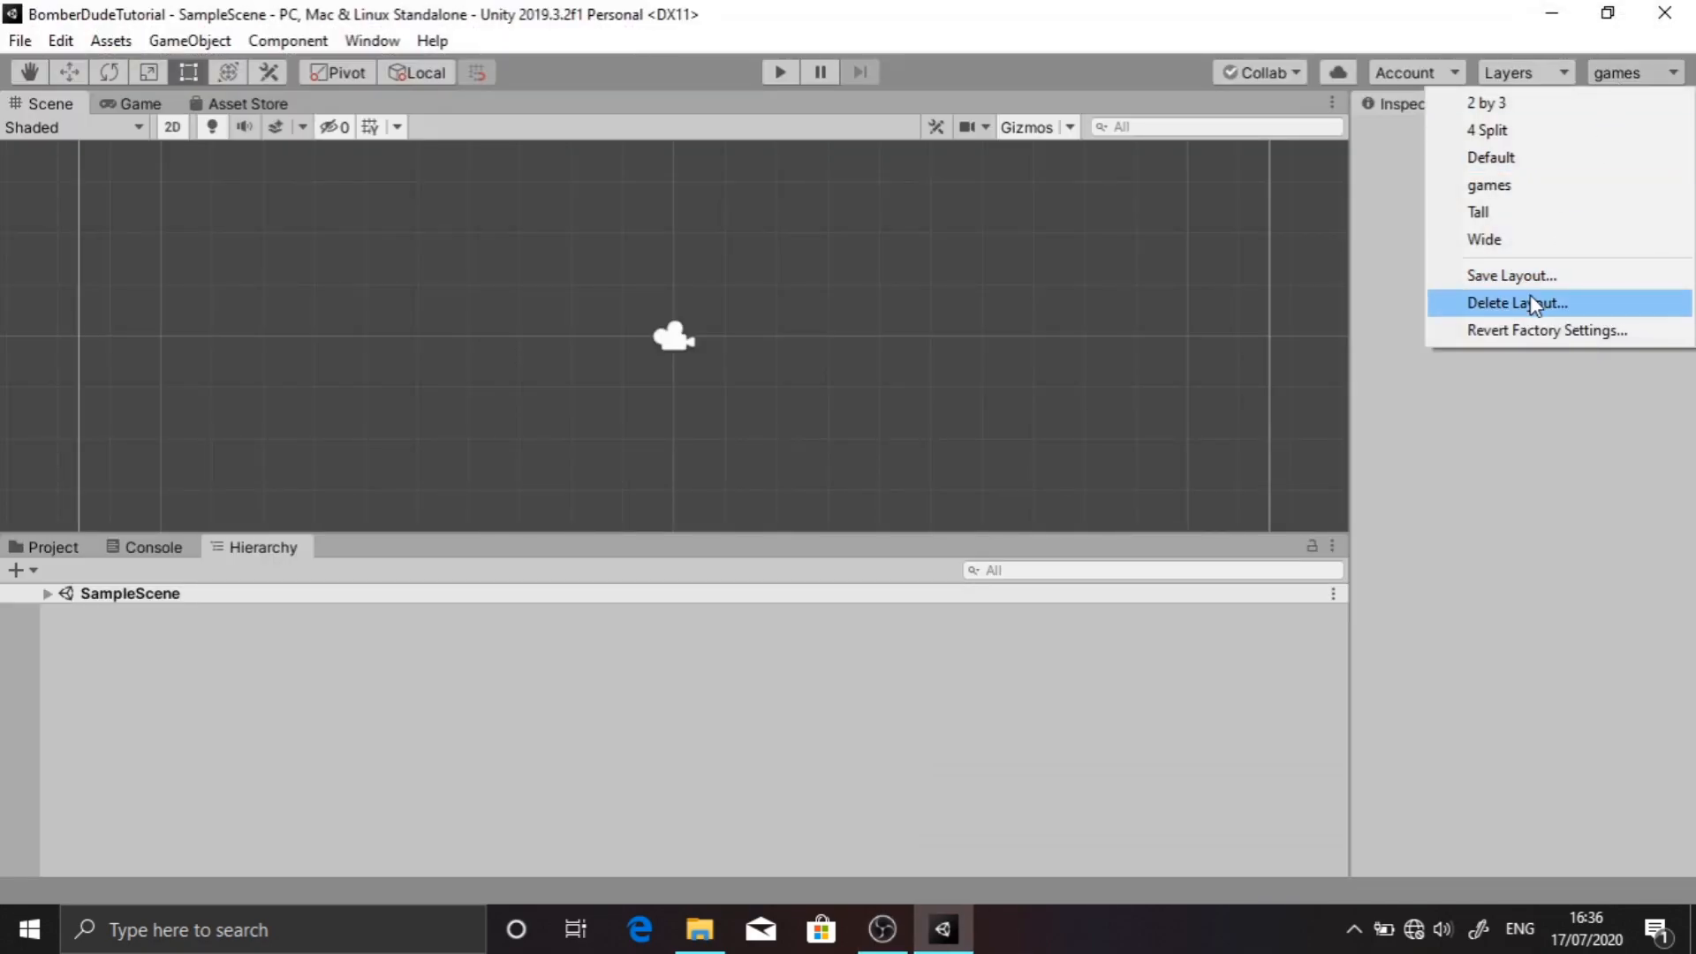
pyautogui.click(1531, 298)
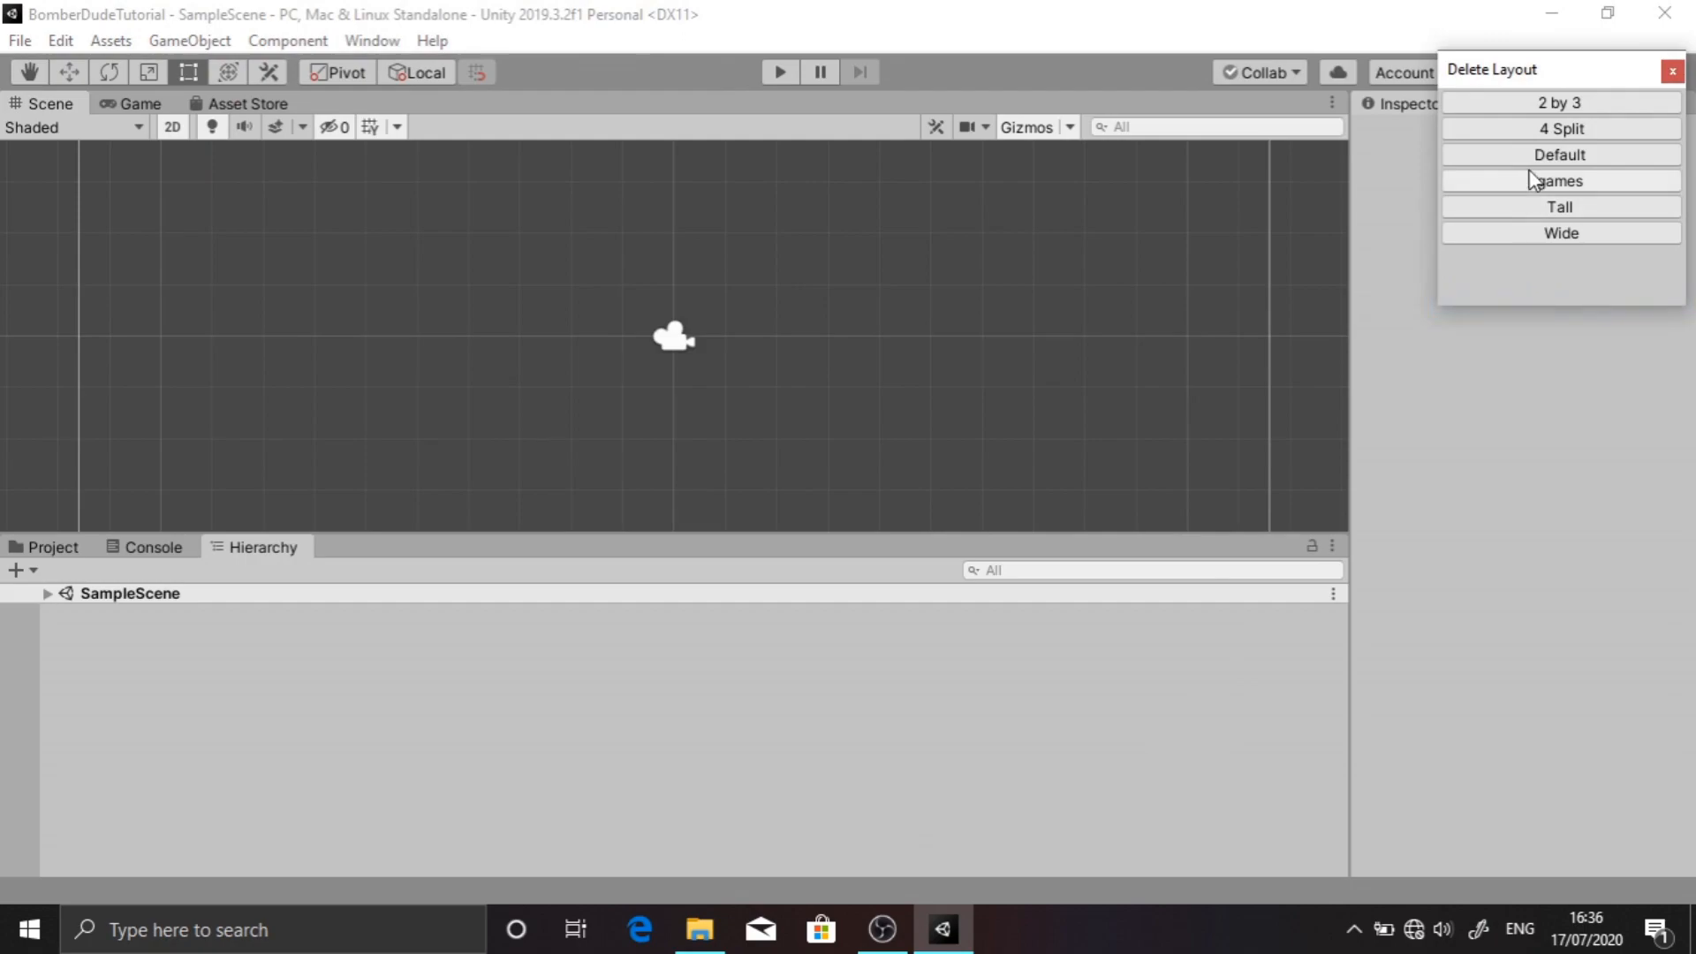
pyautogui.click(1573, 182)
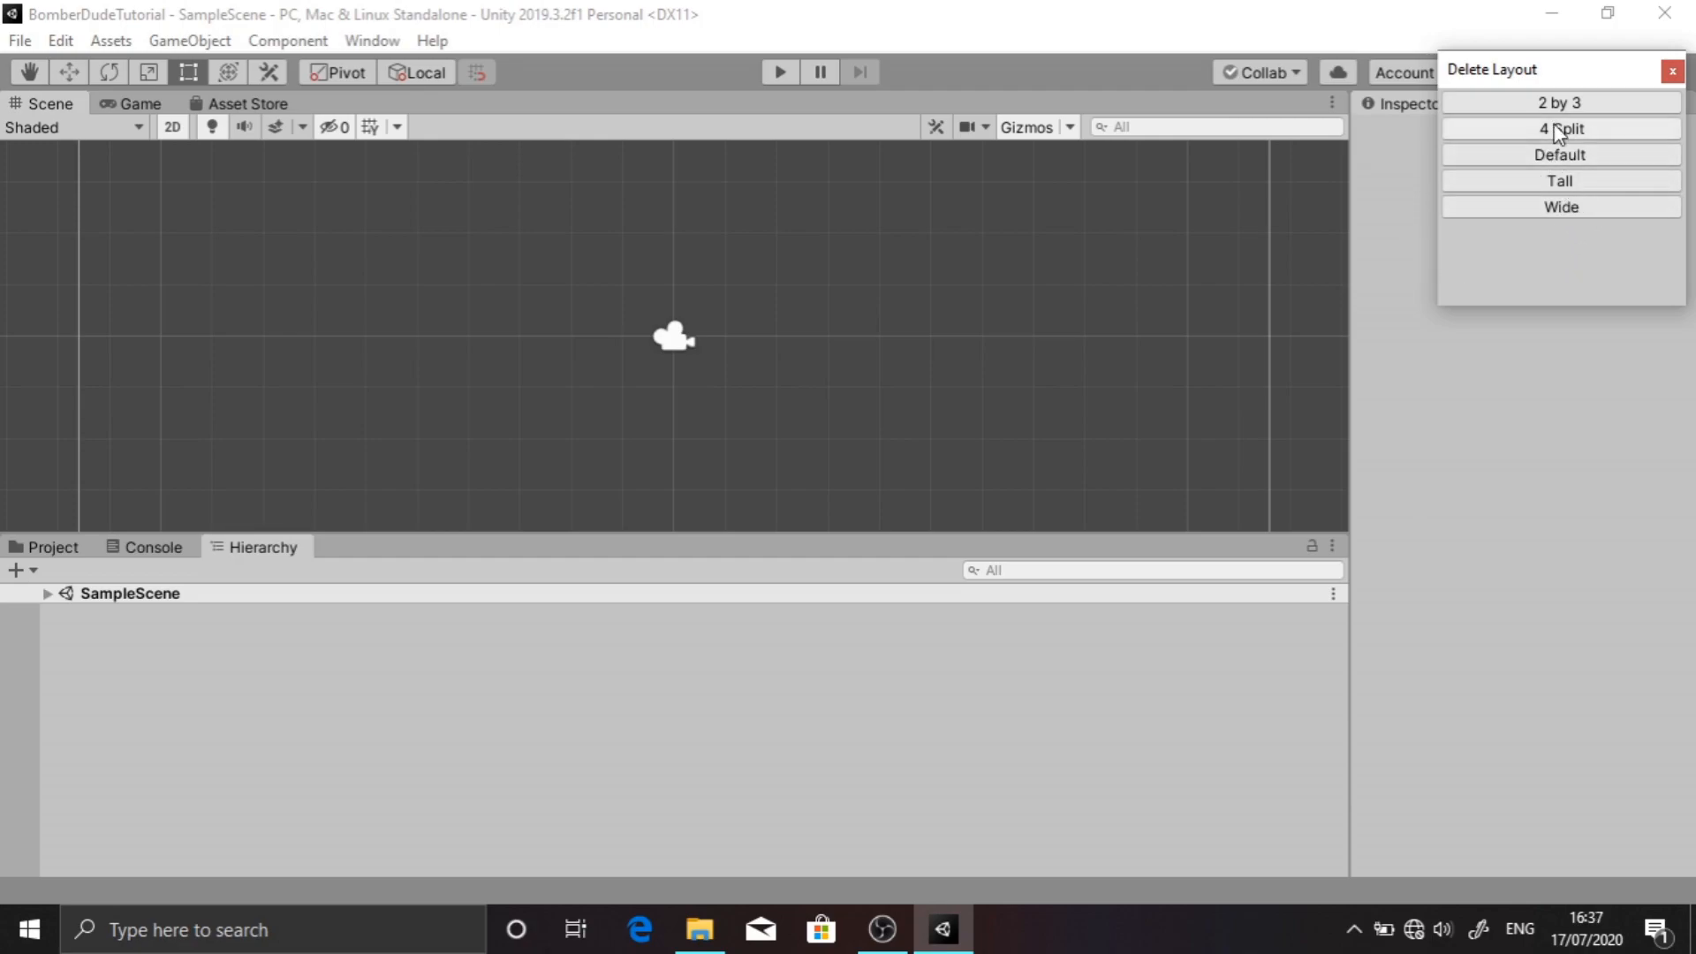
pyautogui.click(1563, 157)
pyautogui.click(1672, 71)
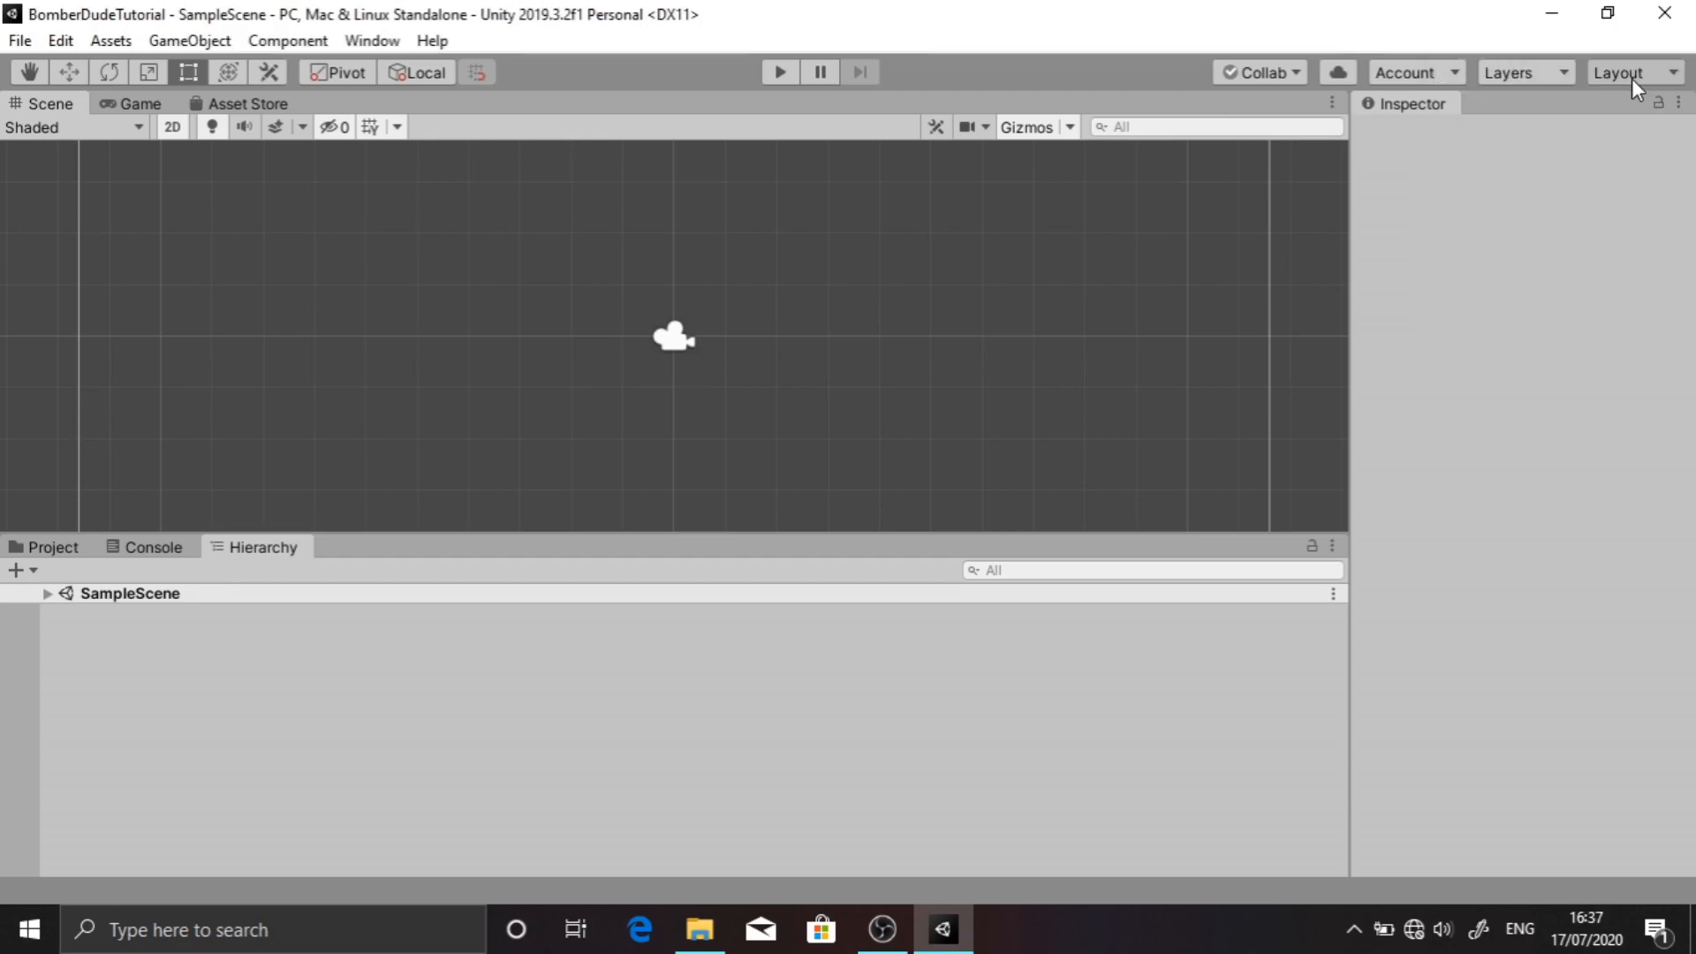
# Revert the layouts to factory settings and apply the Default layout
pyautogui.click(1631, 75)
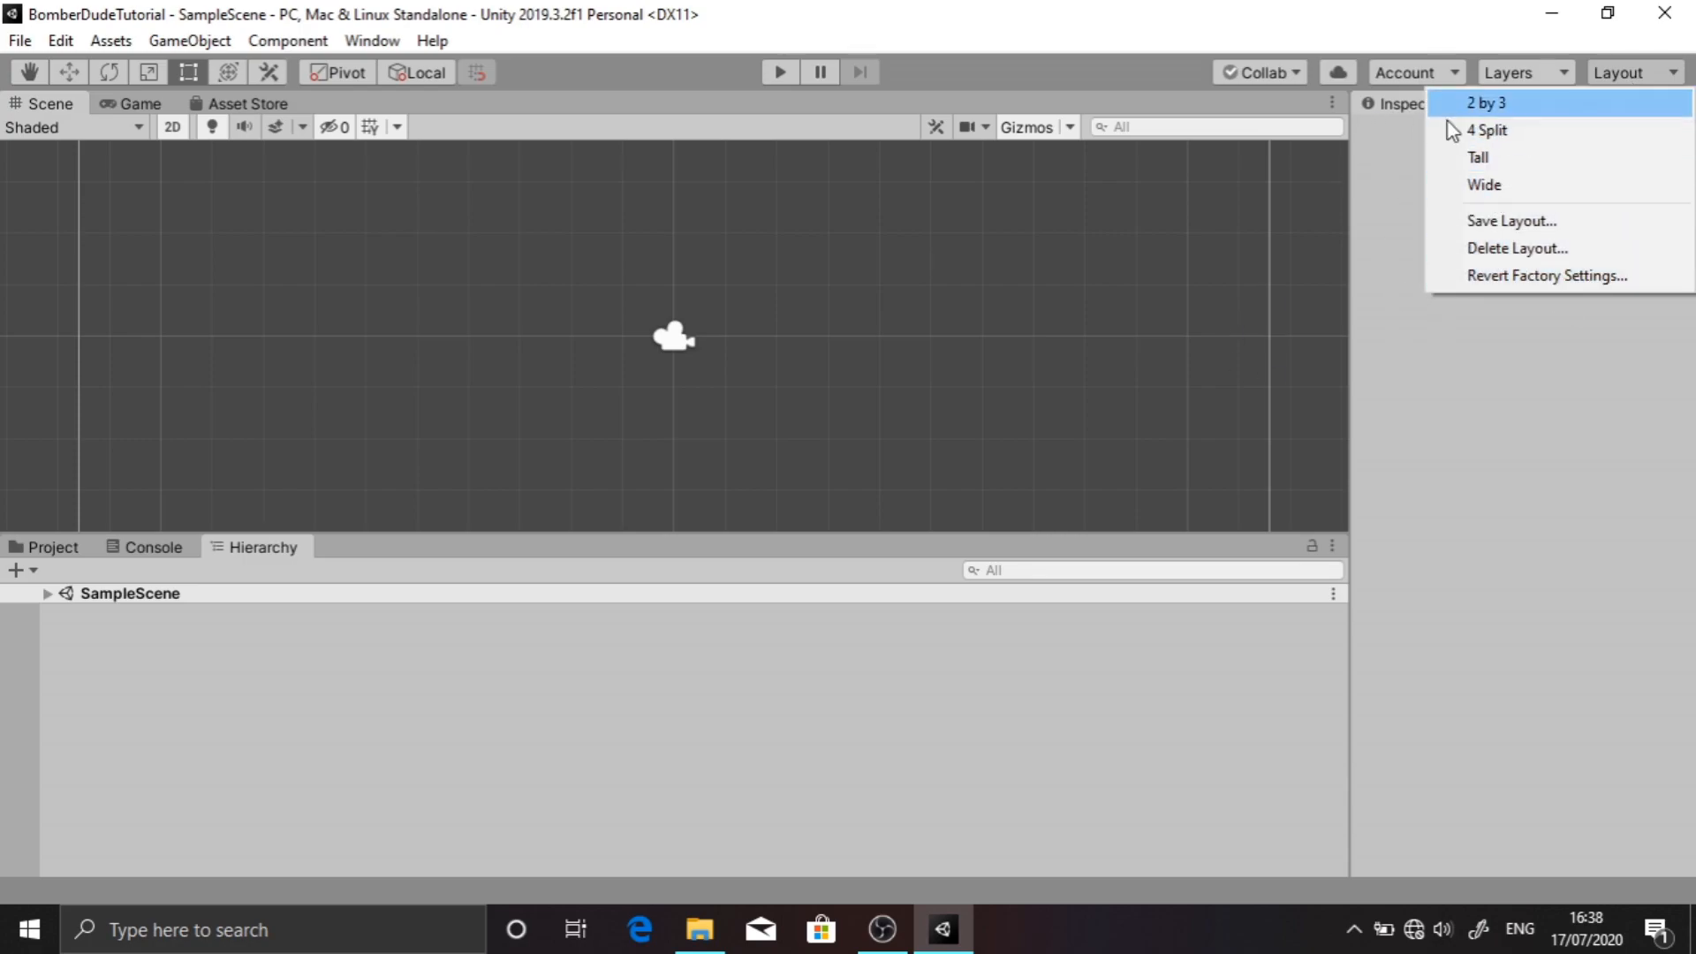
pyautogui.click(1534, 276)
pyautogui.click(930, 523)
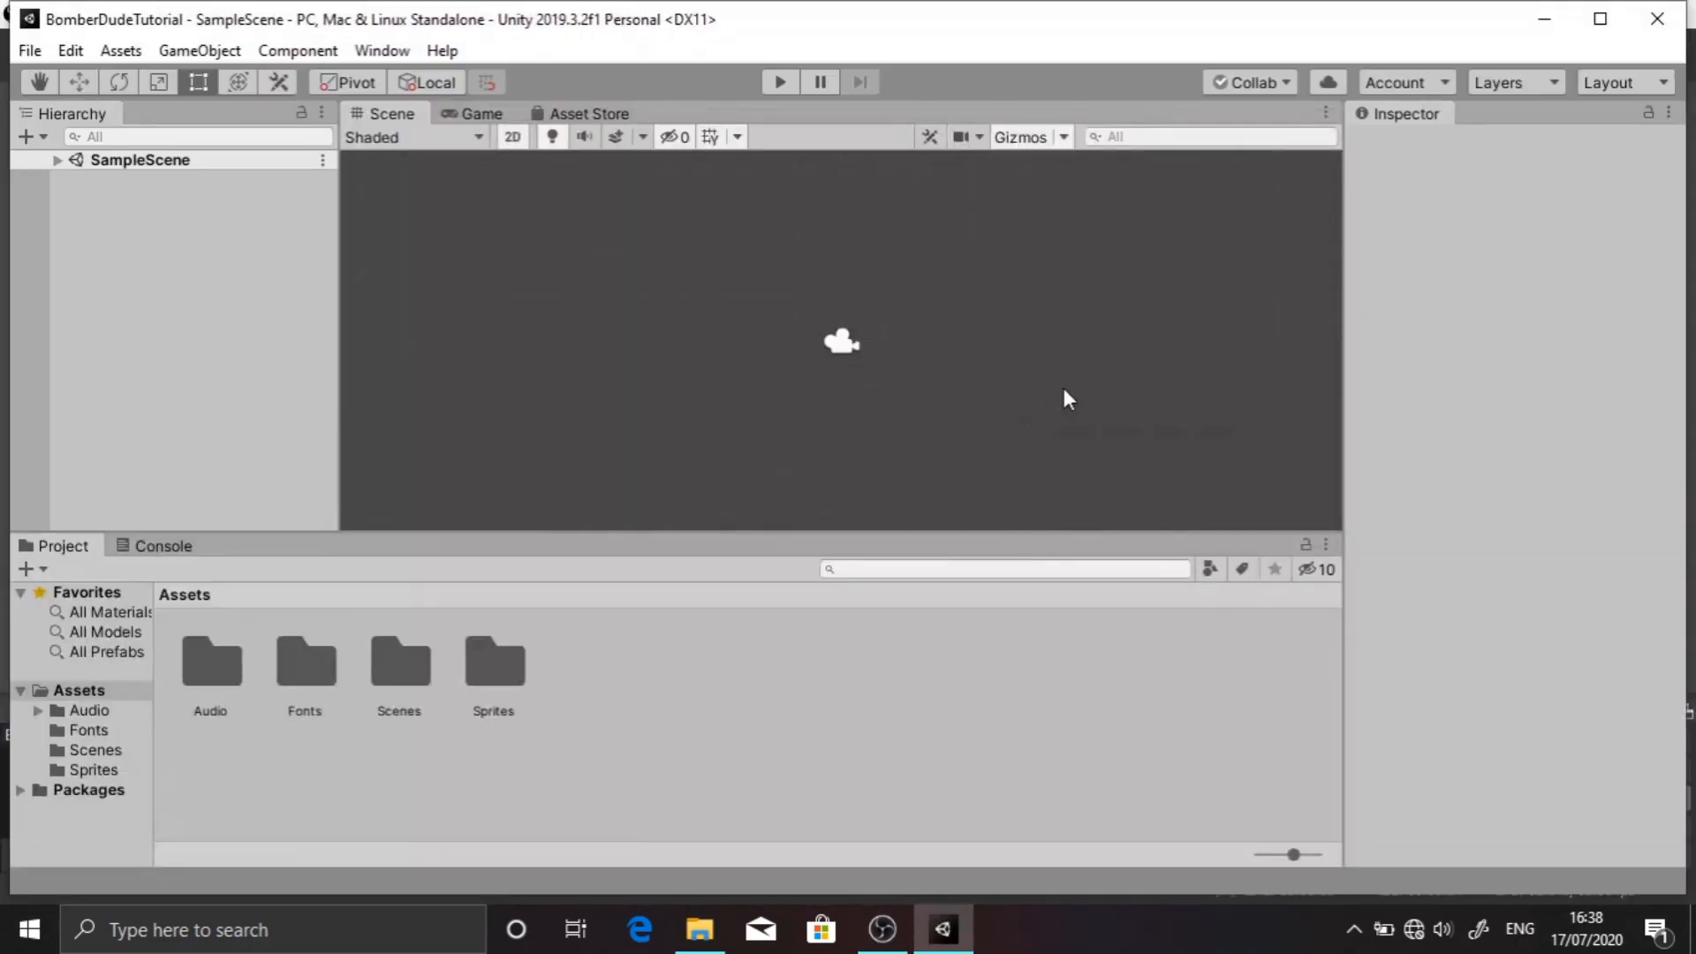
pyautogui.click(1625, 82)
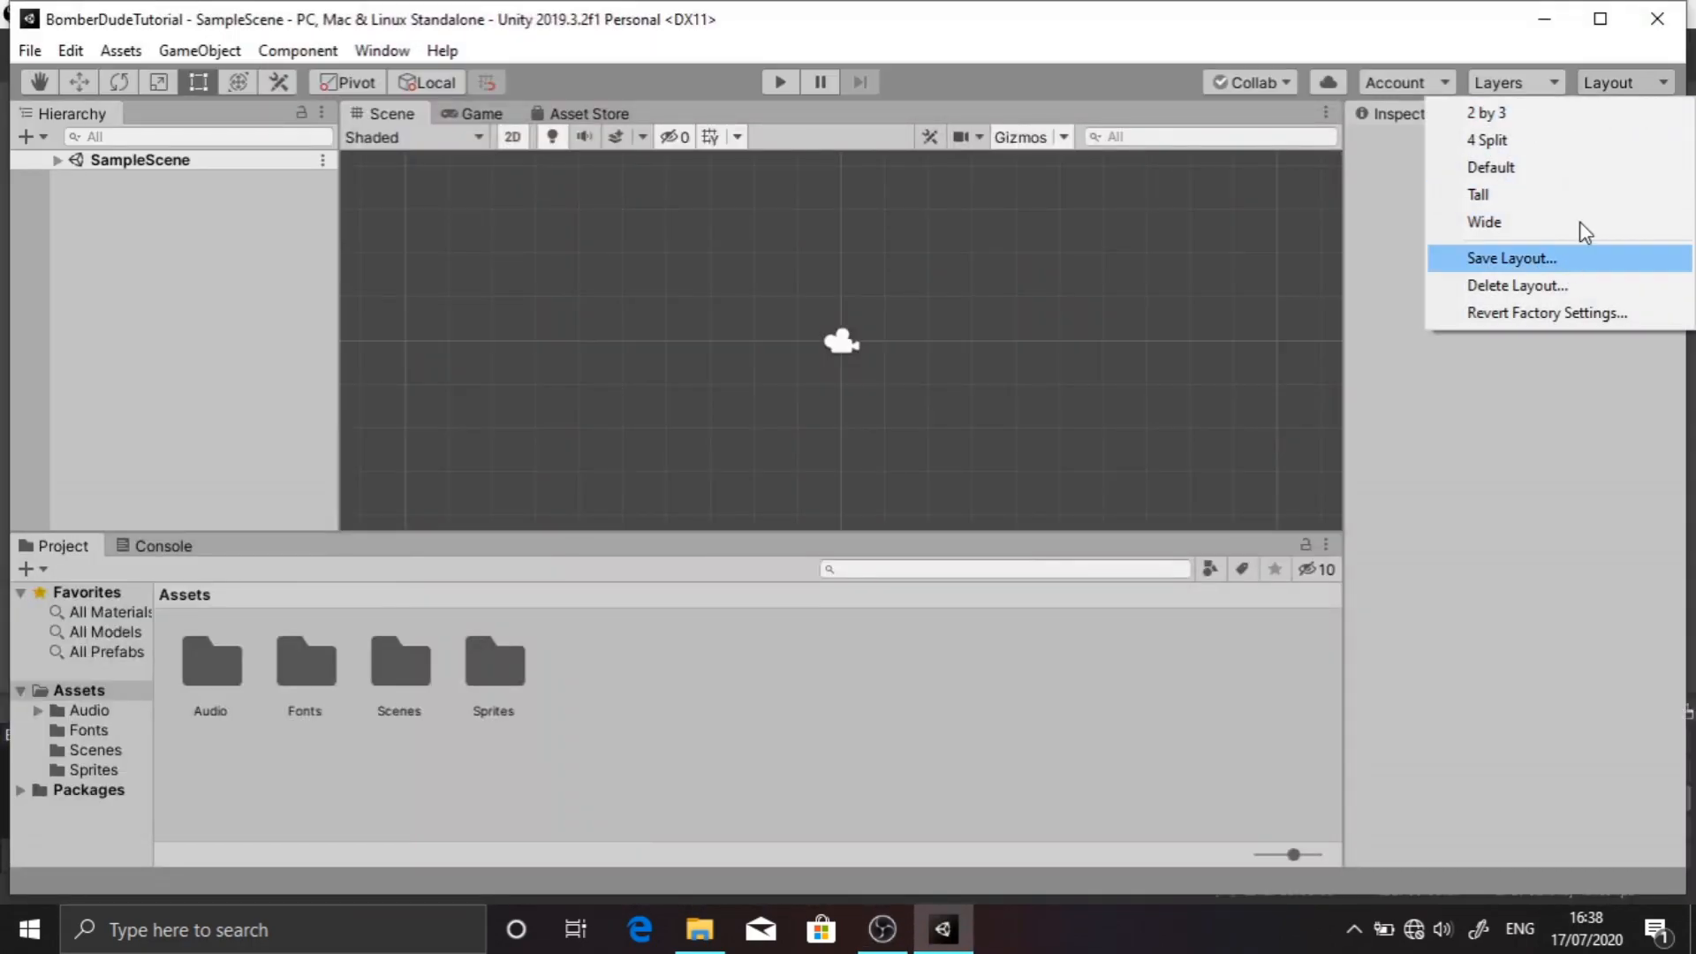
pyautogui.click(1505, 173)
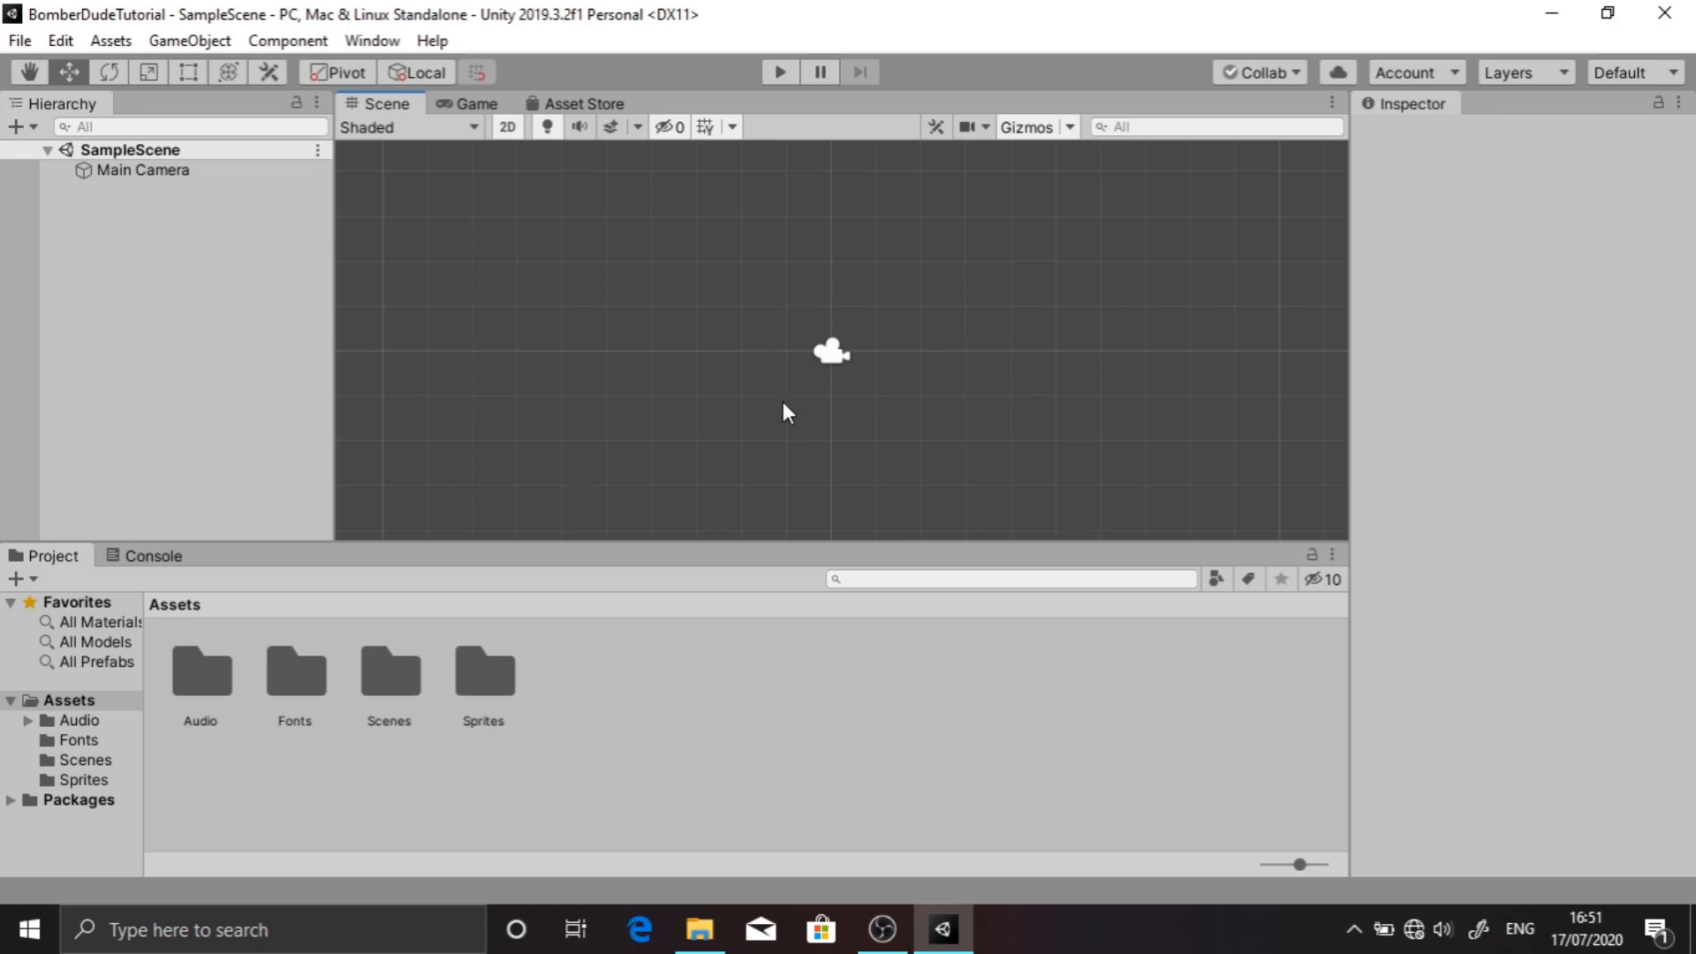
# Move the Main Camera to about X -4.46, Y 1.01 in the scene, and undo the move
pyautogui.click(829, 352)
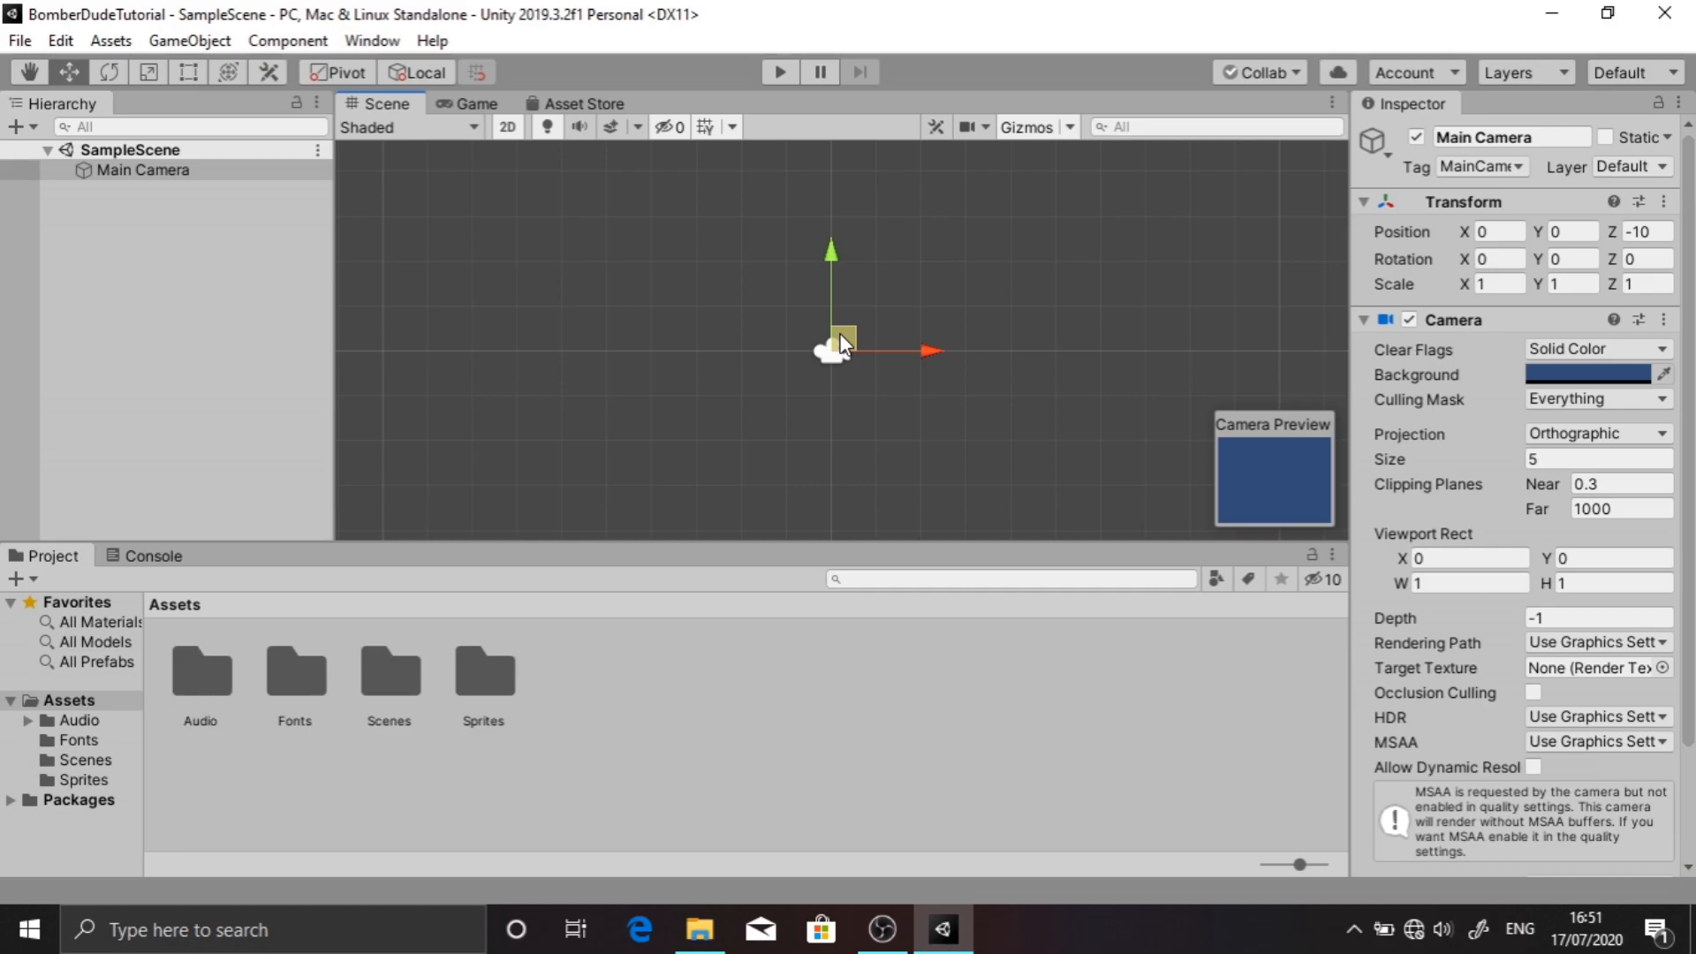
pyautogui.moveTo(841, 342); pyautogui.dragTo(634, 294)
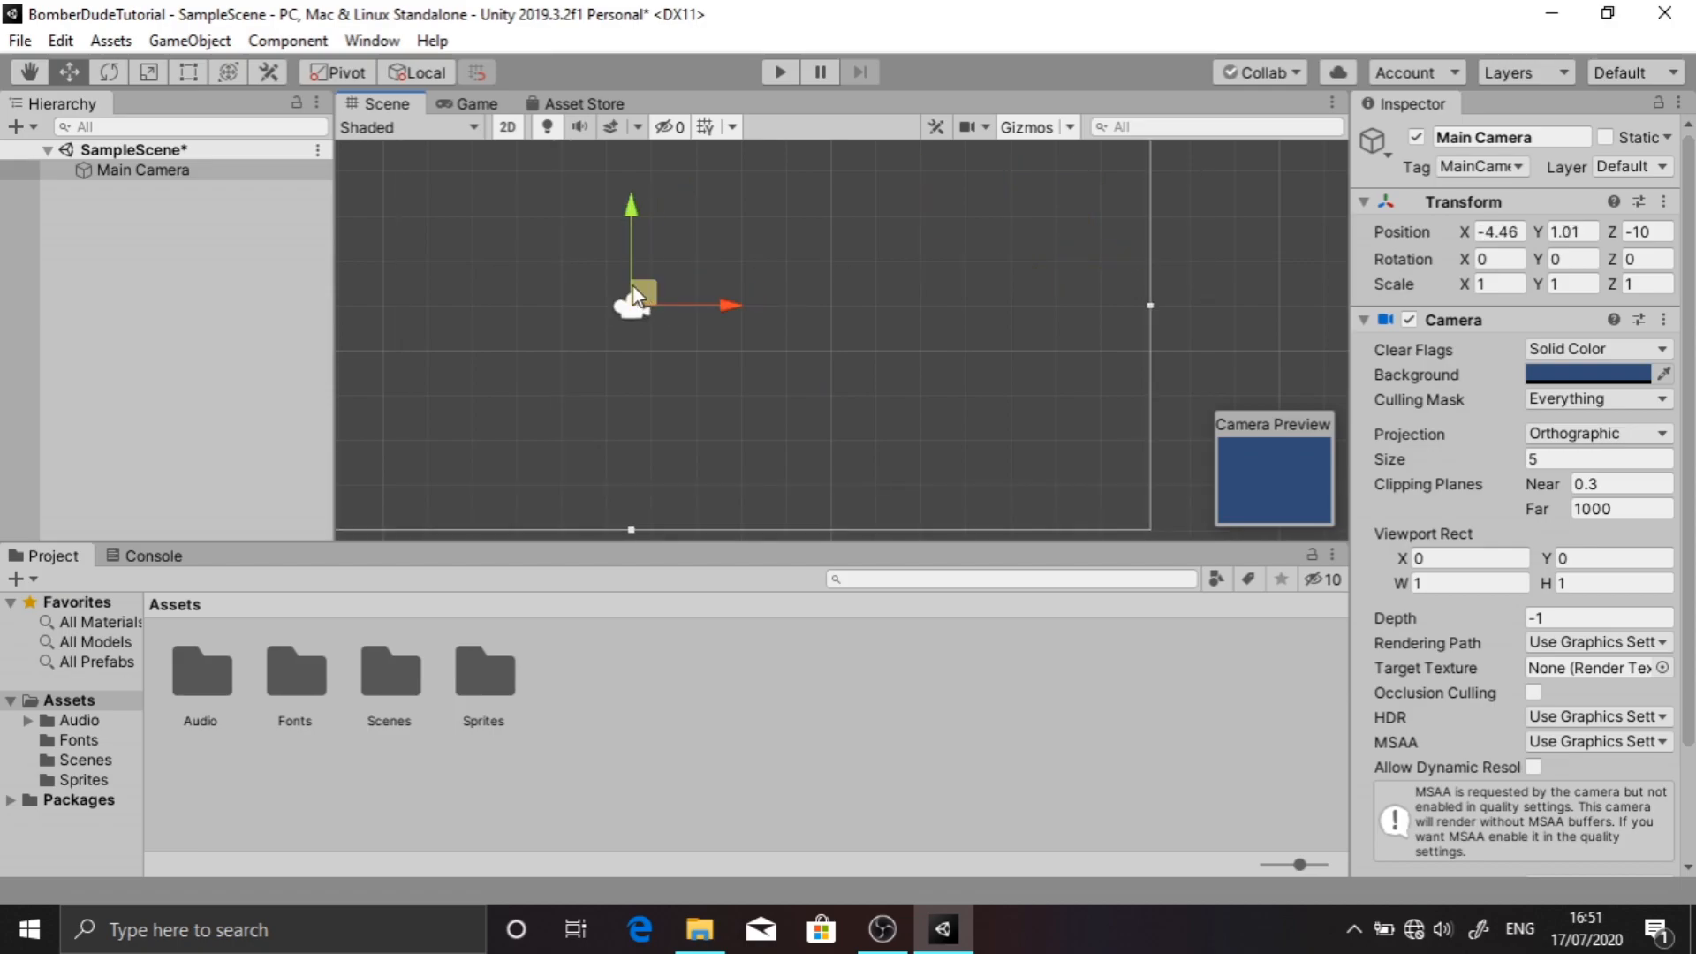
pyautogui.hotkey('ctrl', 'z')
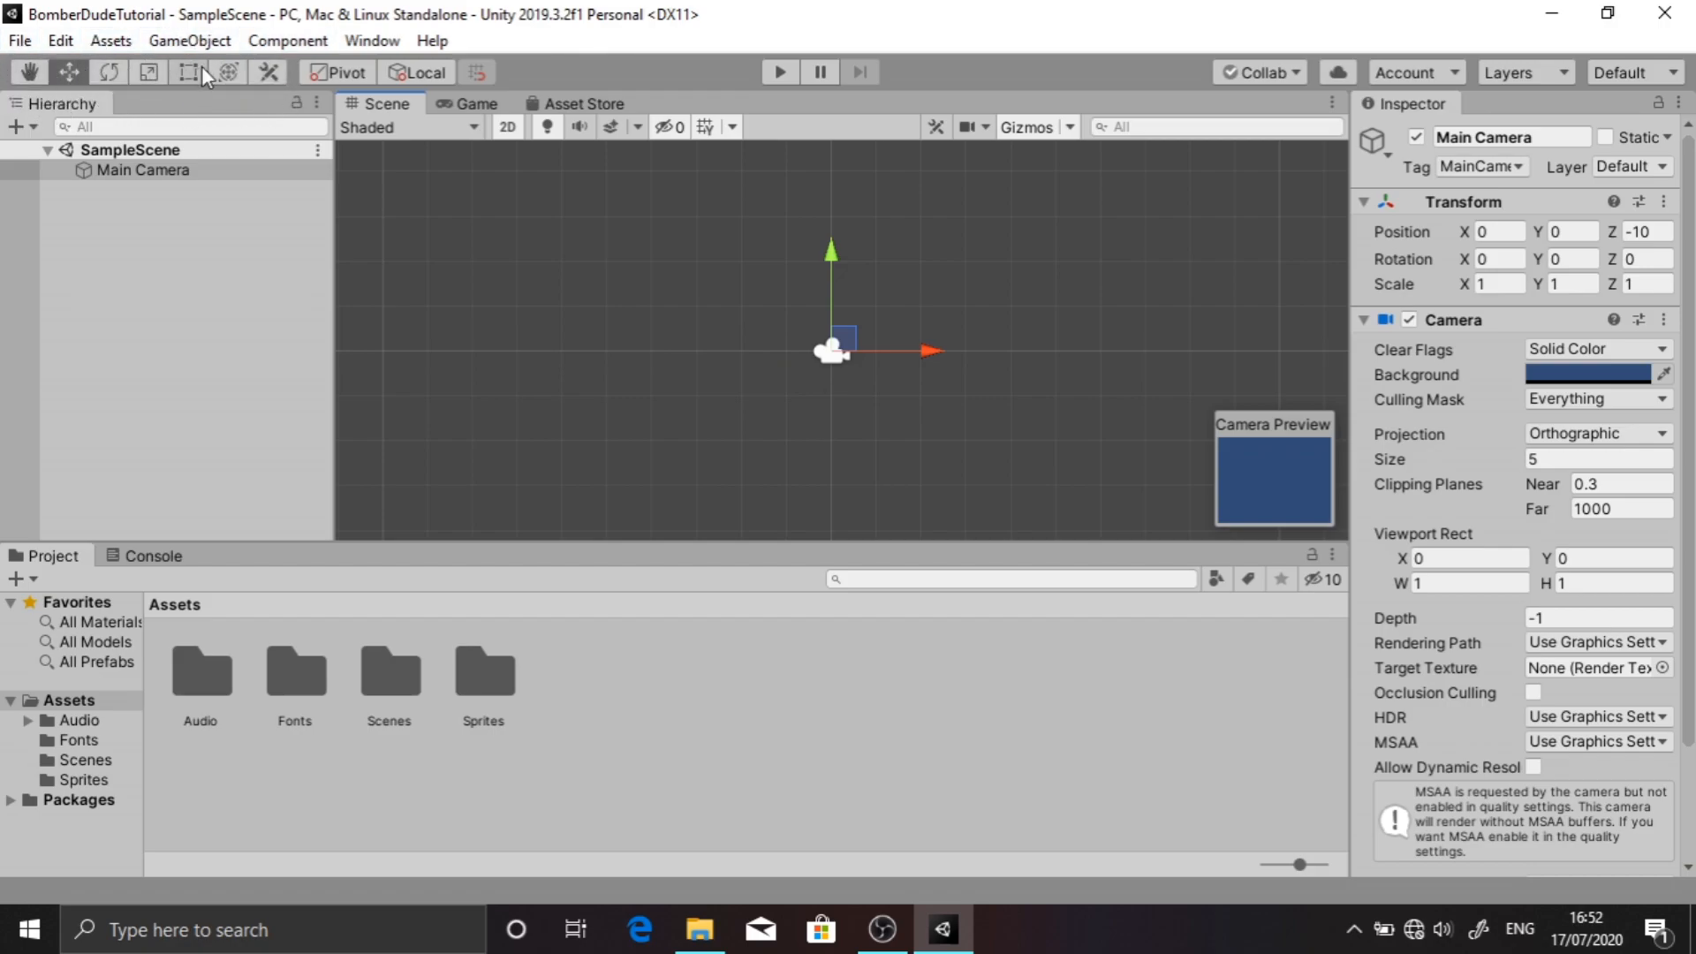
# Pan around the Scene view with the Hand tool, and pan it again with the Move tool active
pyautogui.click(29, 75)
pyautogui.moveTo(813, 273); pyautogui.dragTo(849, 371)
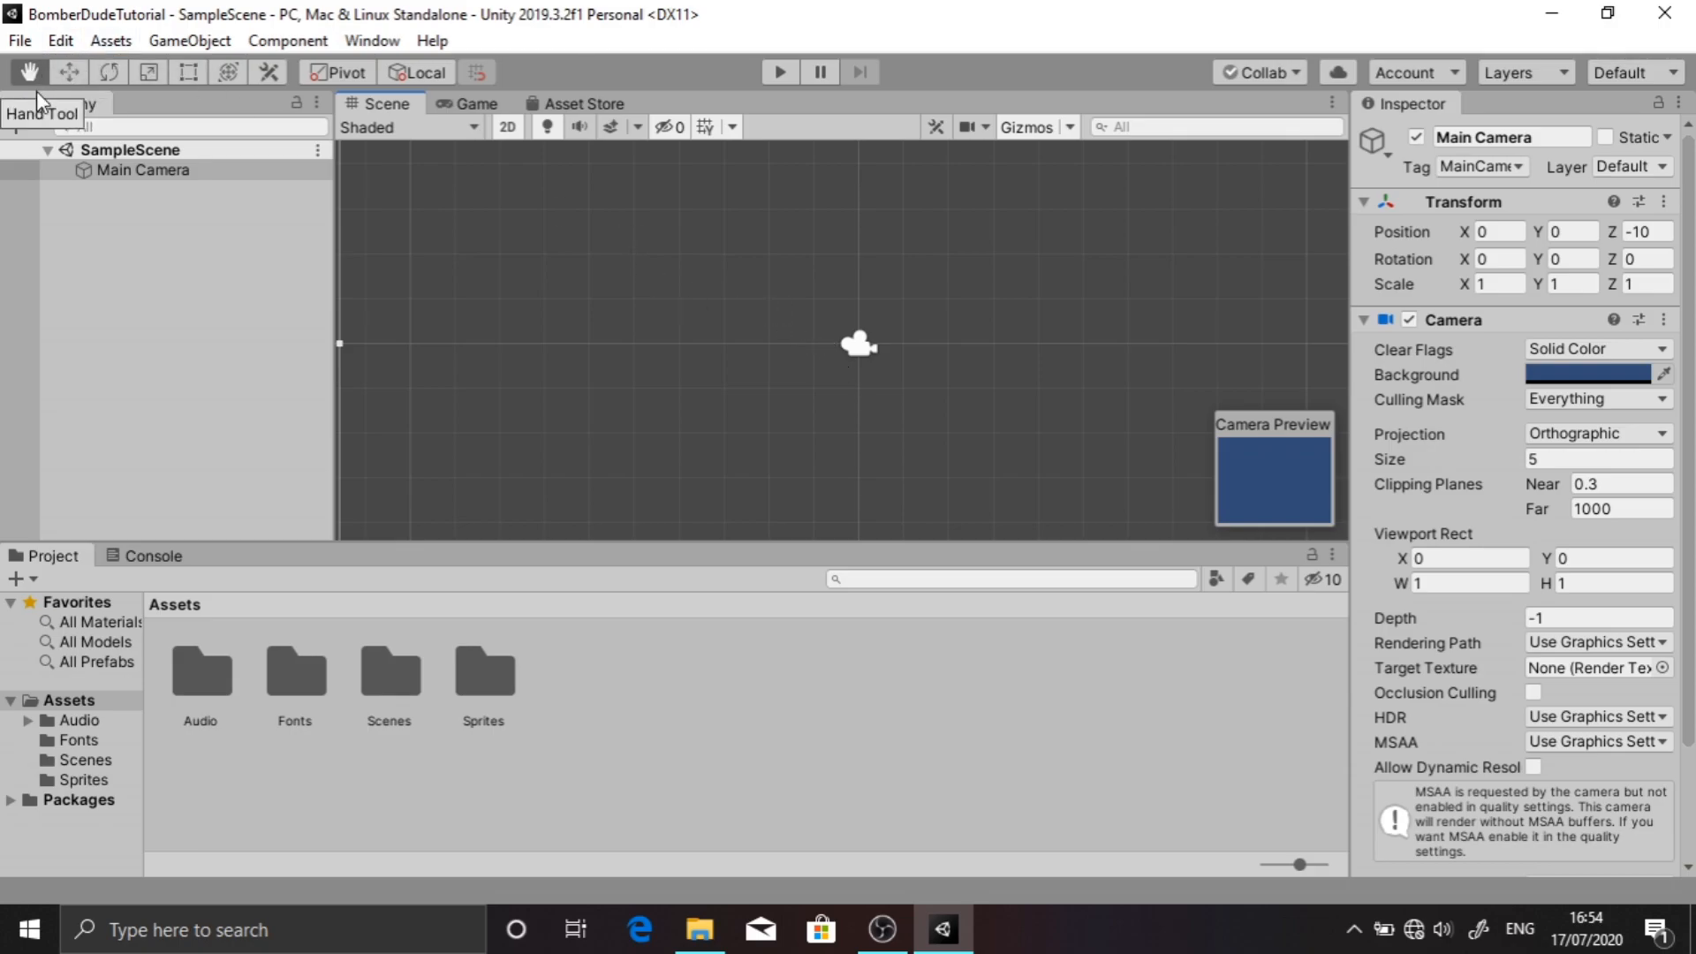
pyautogui.click(70, 72)
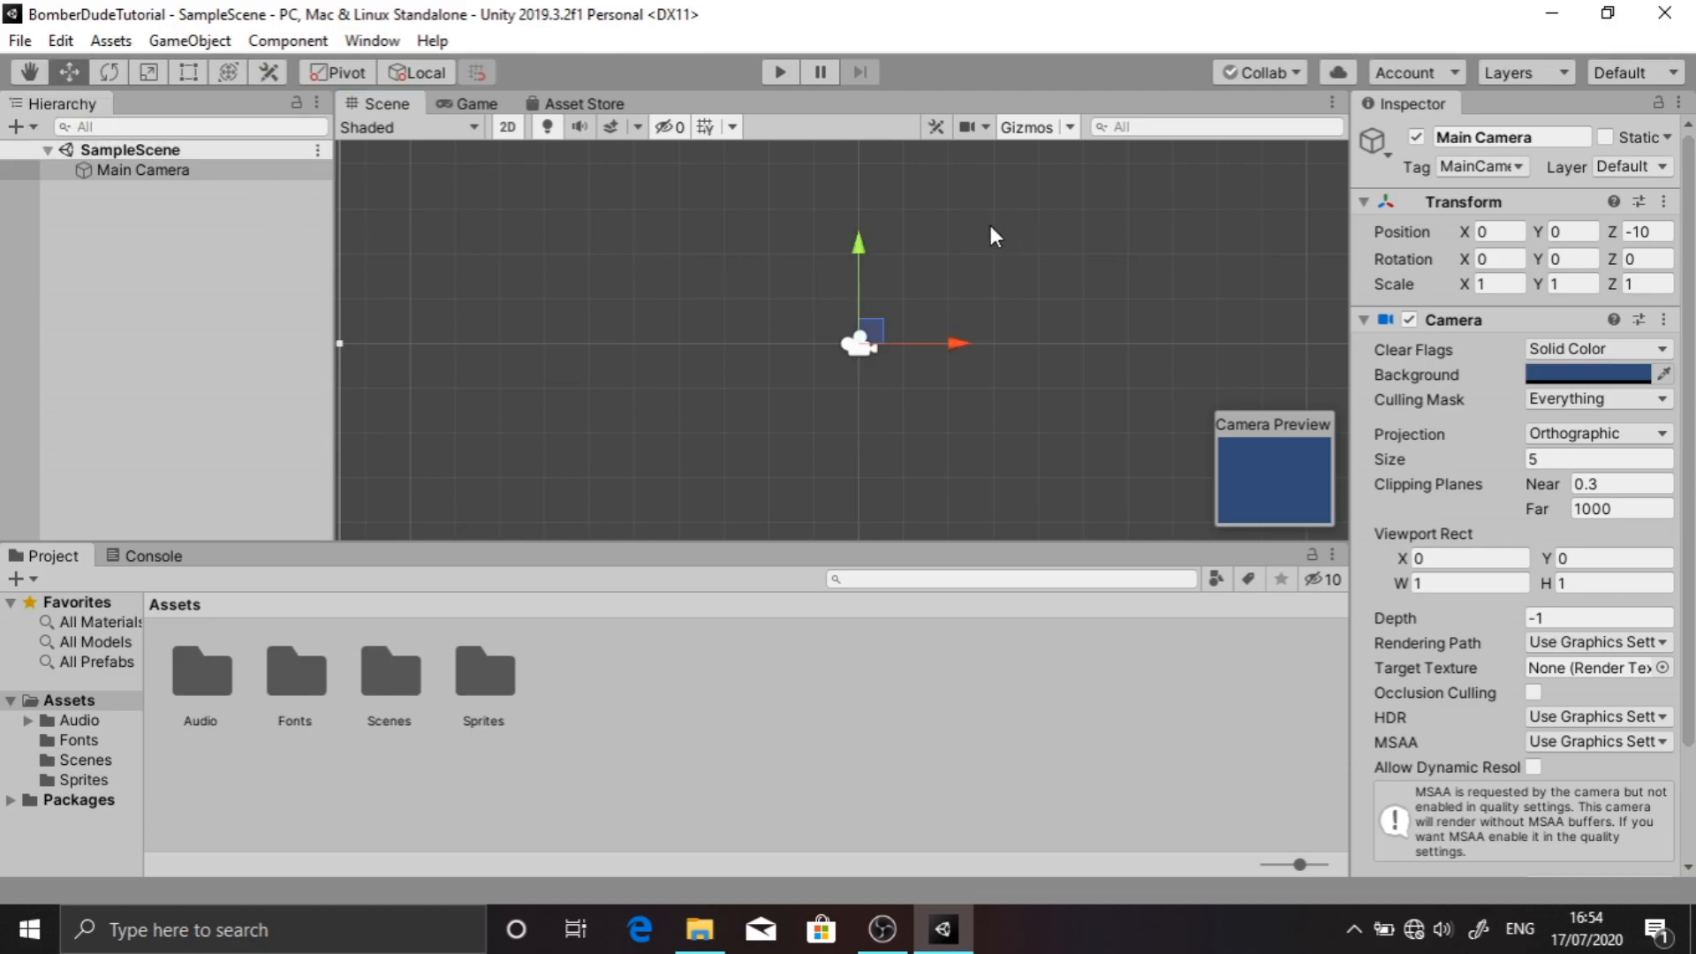
pyautogui.moveTo(954, 230)
pyautogui.mouseDown(button='middle')
pyautogui.moveTo(700, 261)
pyautogui.moveTo(984, 261)
pyautogui.moveTo(953, 234)
pyautogui.mouseUp(button='middle')
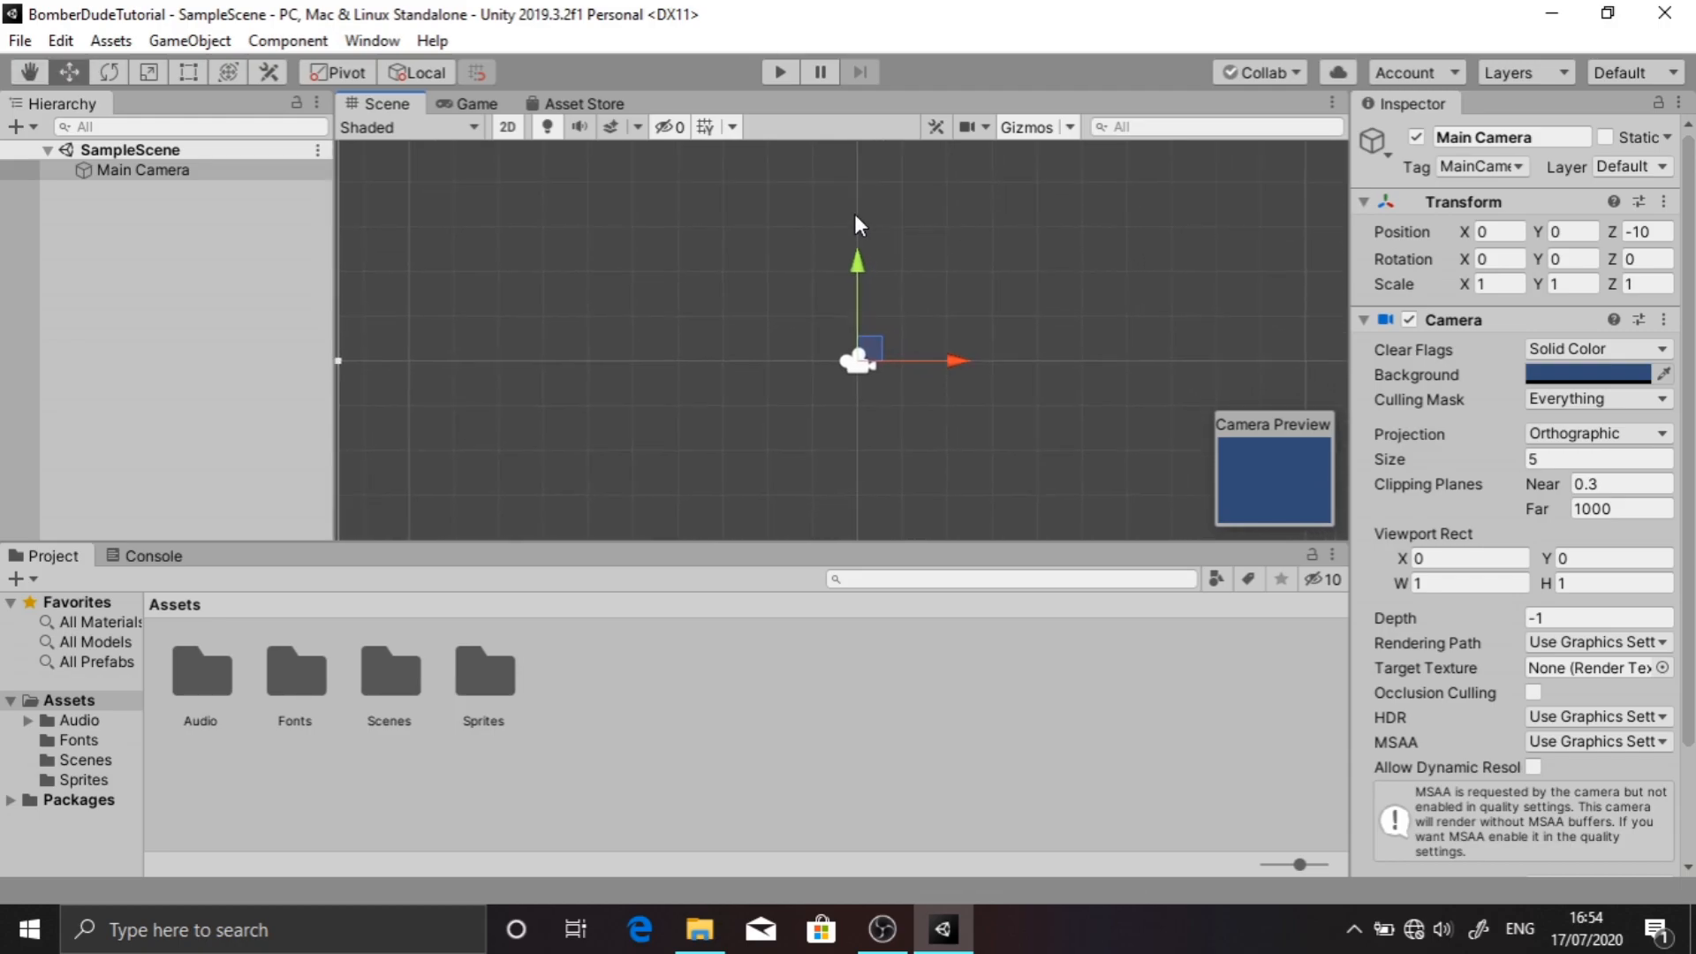
# Try rotating the Main Camera with the Rotate tool, and undo the rotation
pyautogui.click(118, 73)
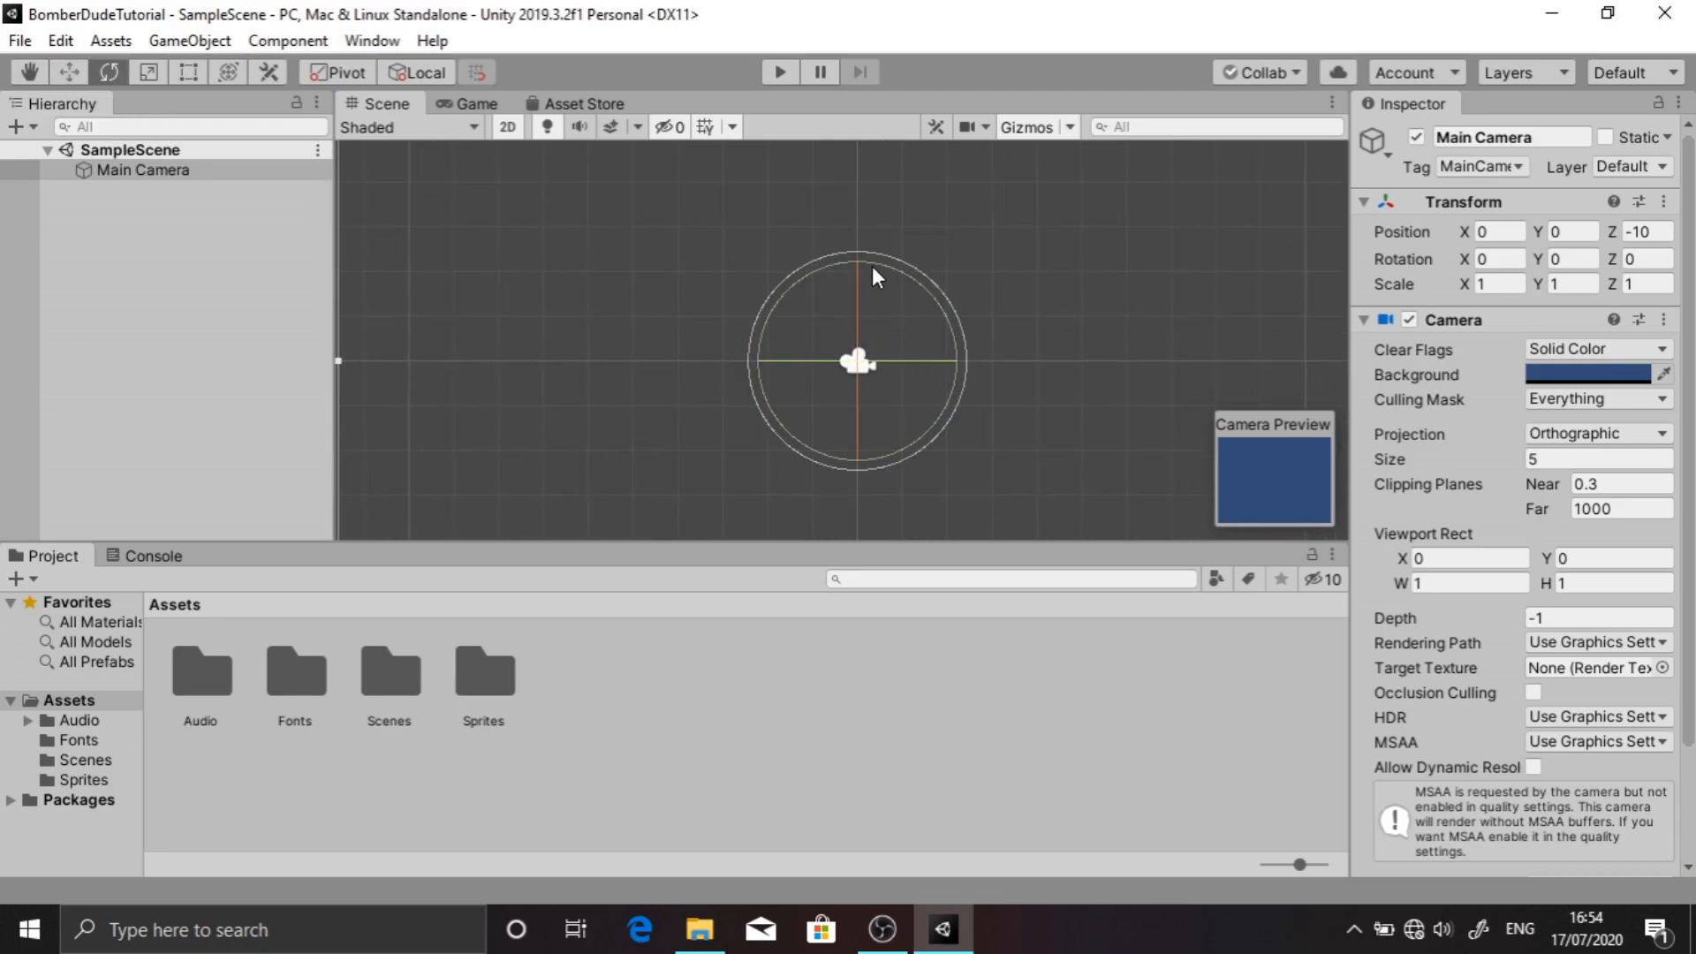
pyautogui.moveTo(866, 265); pyautogui.dragTo(1000, 379)
pyautogui.hotkey('ctrl', 'z')
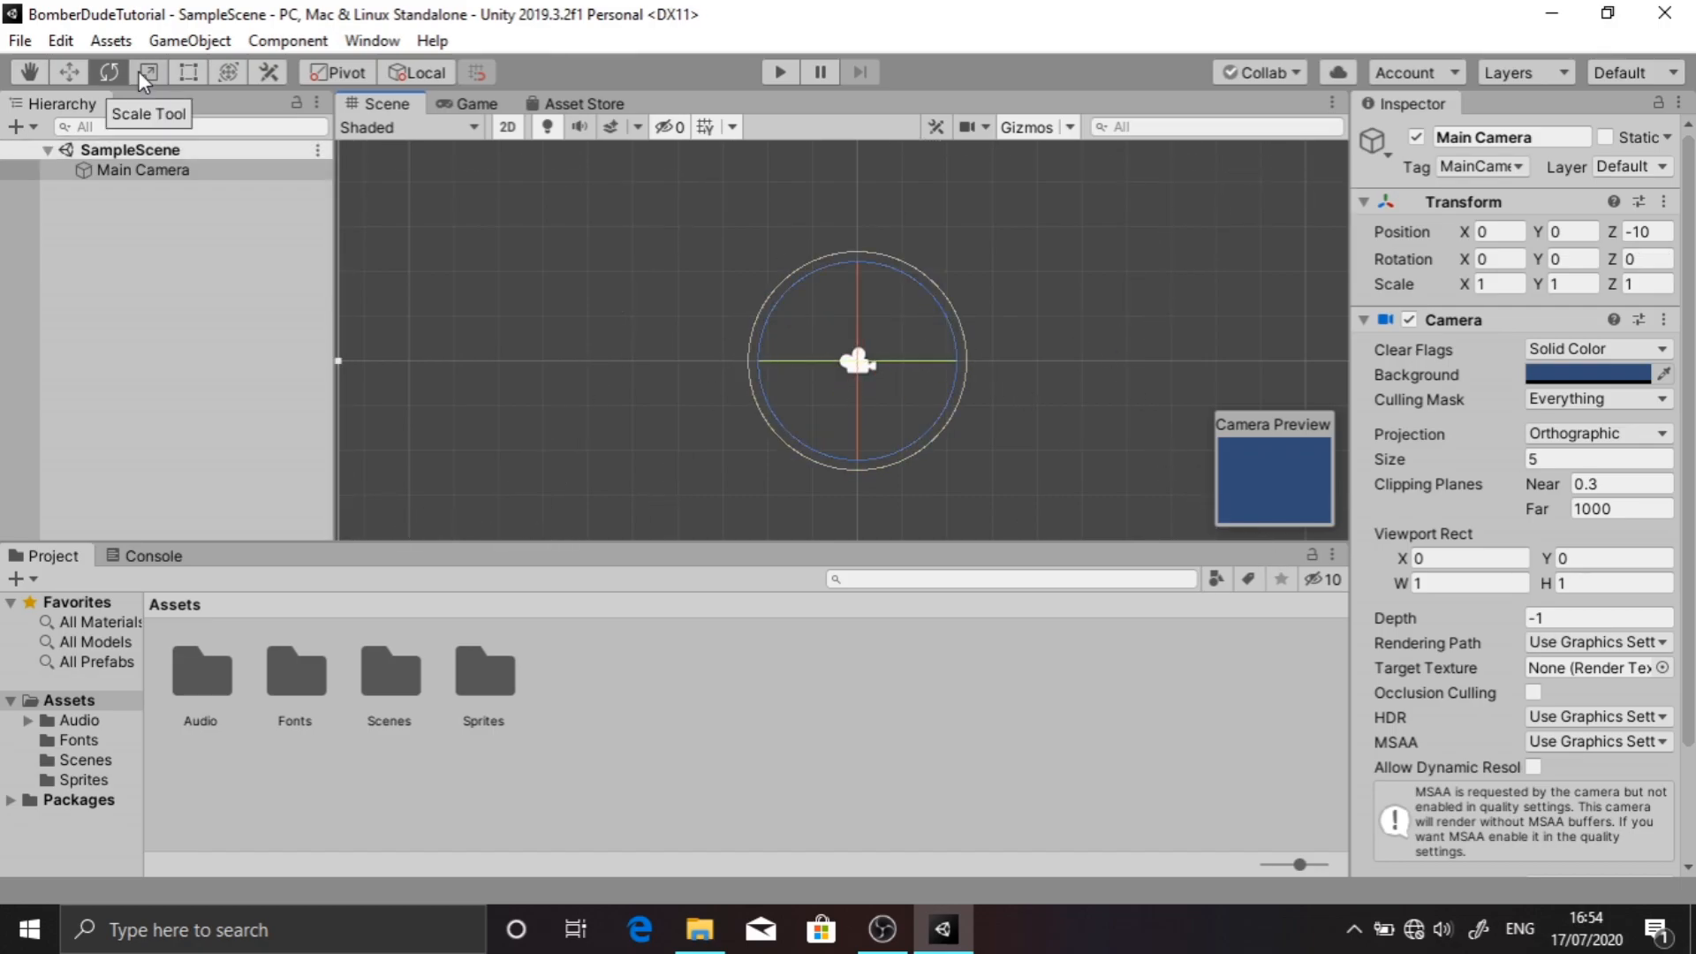
# Try scaling the Main Camera along its Y axis with the Scale tool, and switch to the Rect tool
pyautogui.click(148, 72)
pyautogui.moveTo(857, 257); pyautogui.dragTo(911, 283)
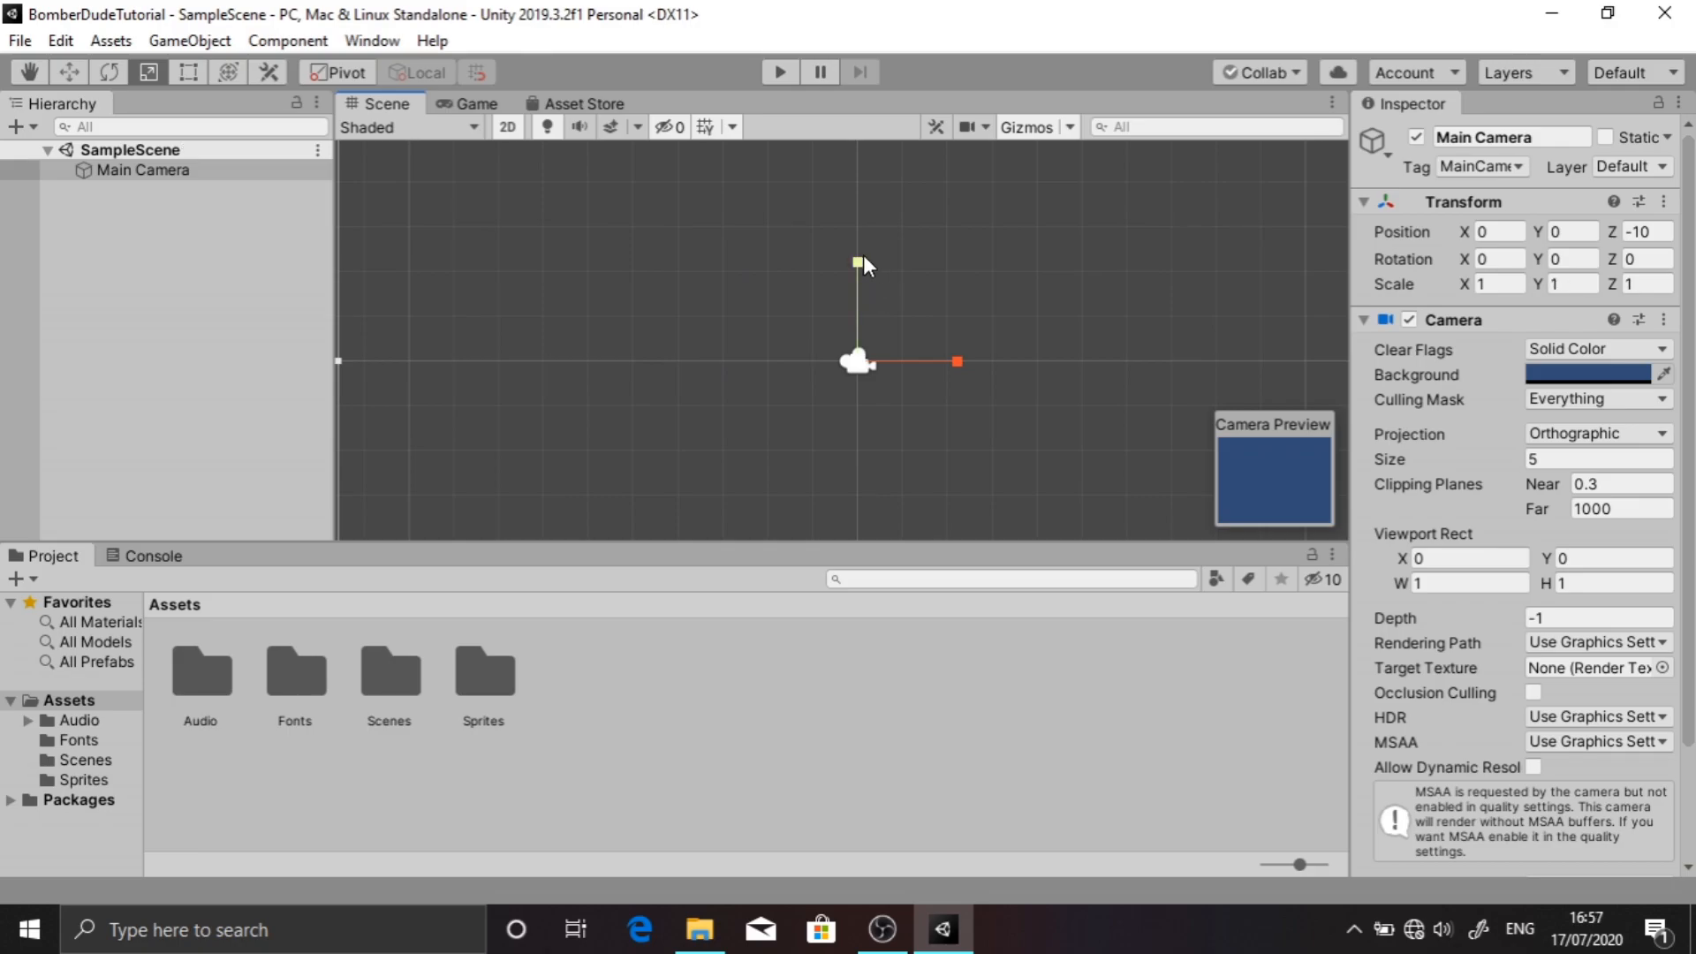
pyautogui.click(182, 75)
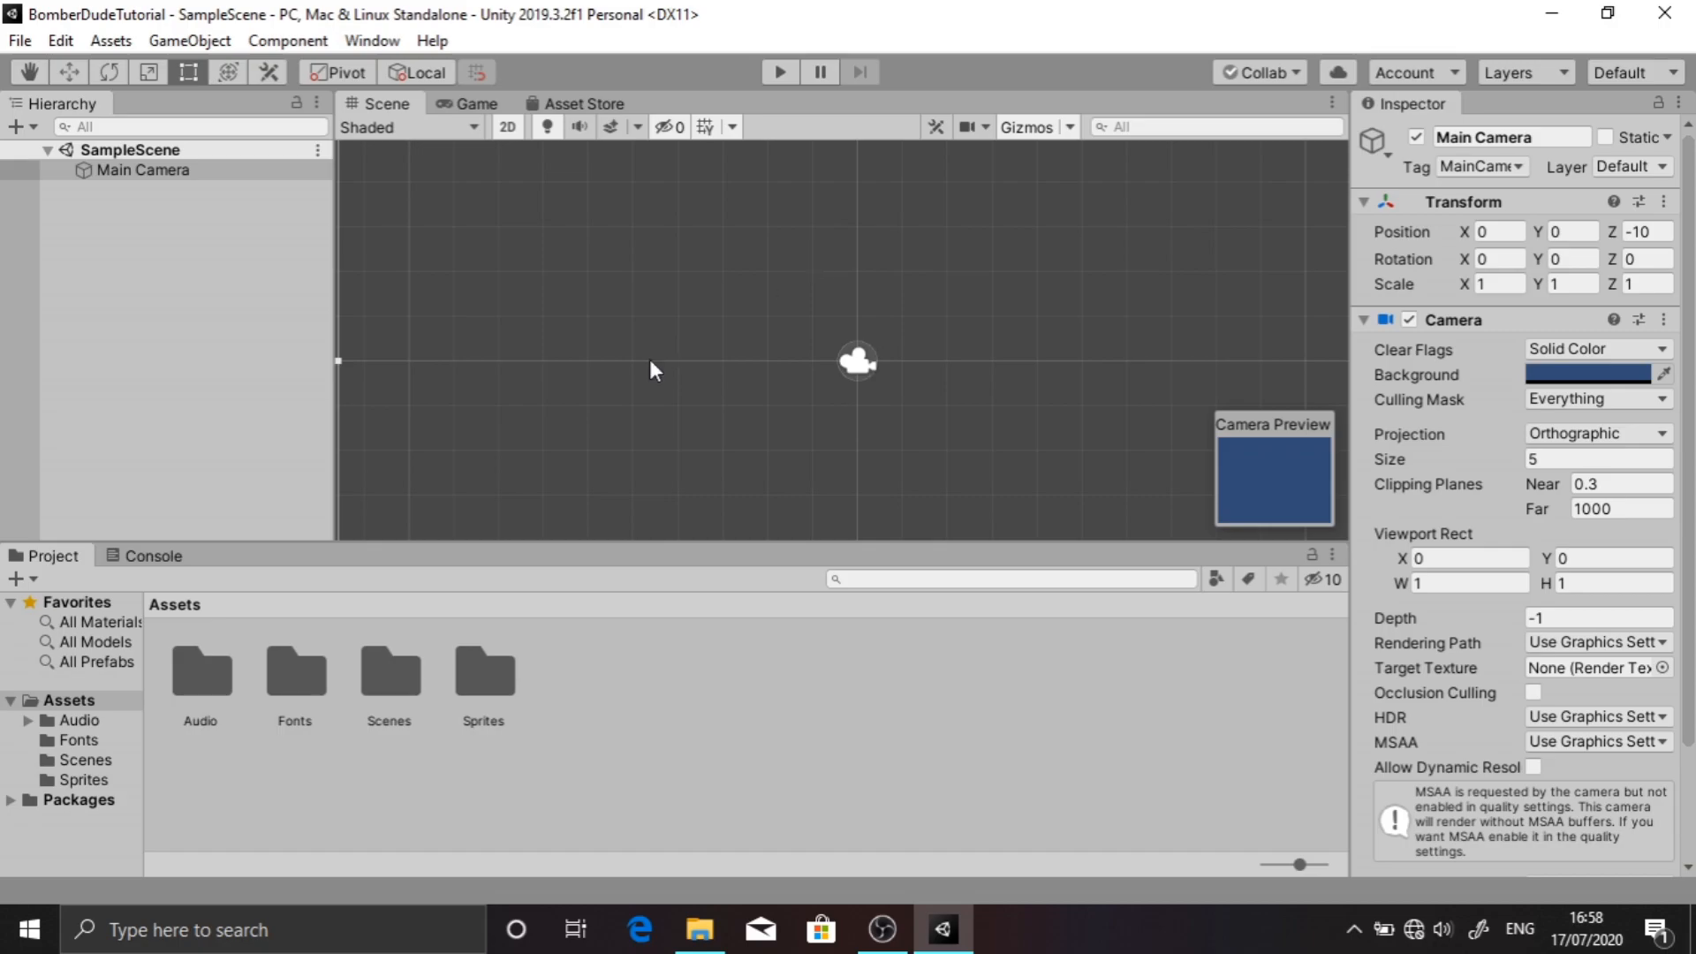
# Try moving and rotating the Main Camera with the combined Transform tool, undo both changes, and check the available custom tools
pyautogui.click(219, 72)
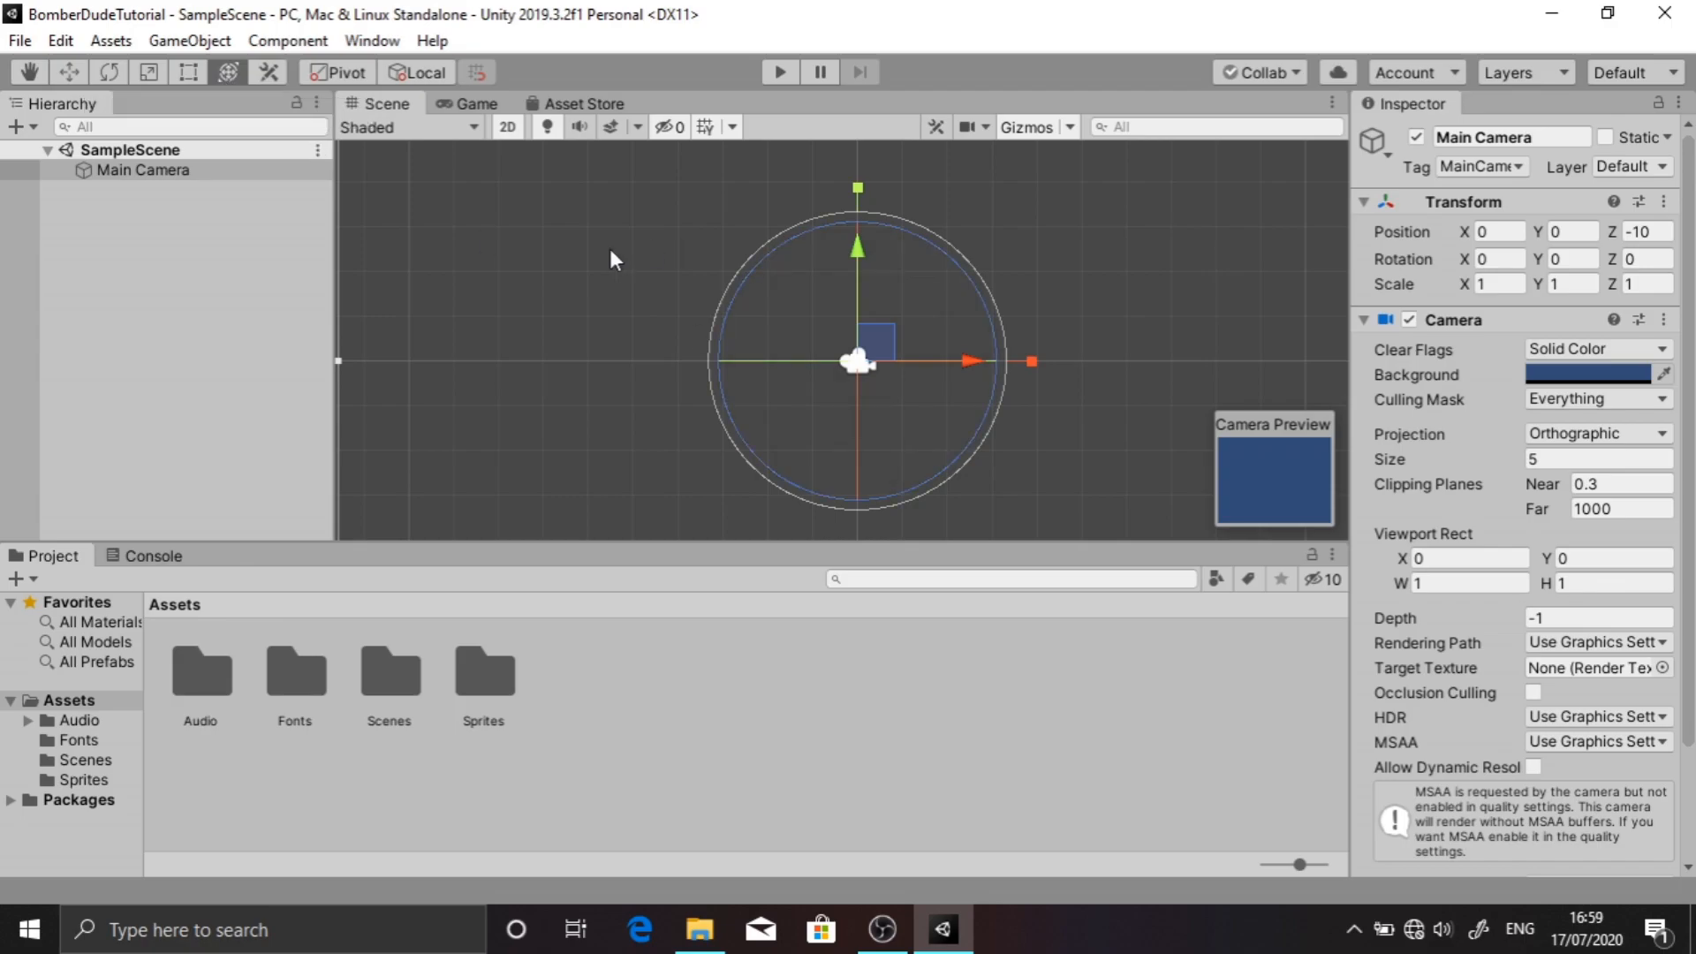
pyautogui.moveTo(862, 262); pyautogui.dragTo(867, 157)
pyautogui.hotkey('ctrl', 'z')
pyautogui.hotkey('ctrl', 'z')
pyautogui.moveTo(895, 226); pyautogui.dragTo(569, 309)
pyautogui.hotkey('ctrl', 'z')
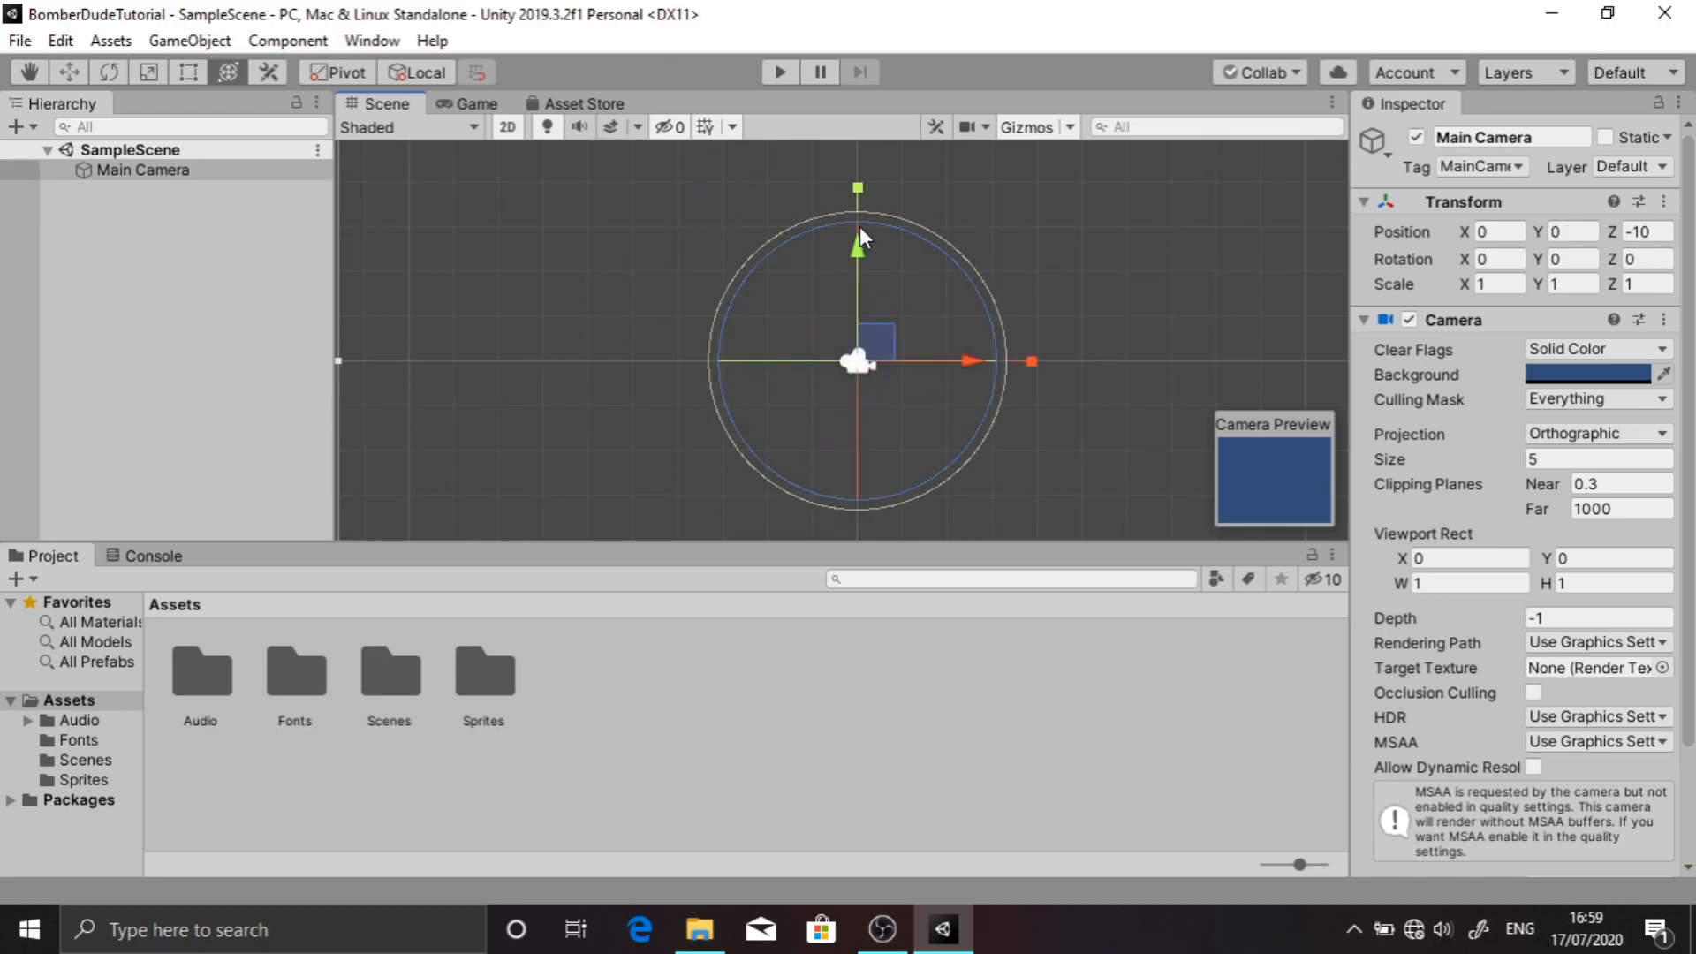
pyautogui.click(264, 75)
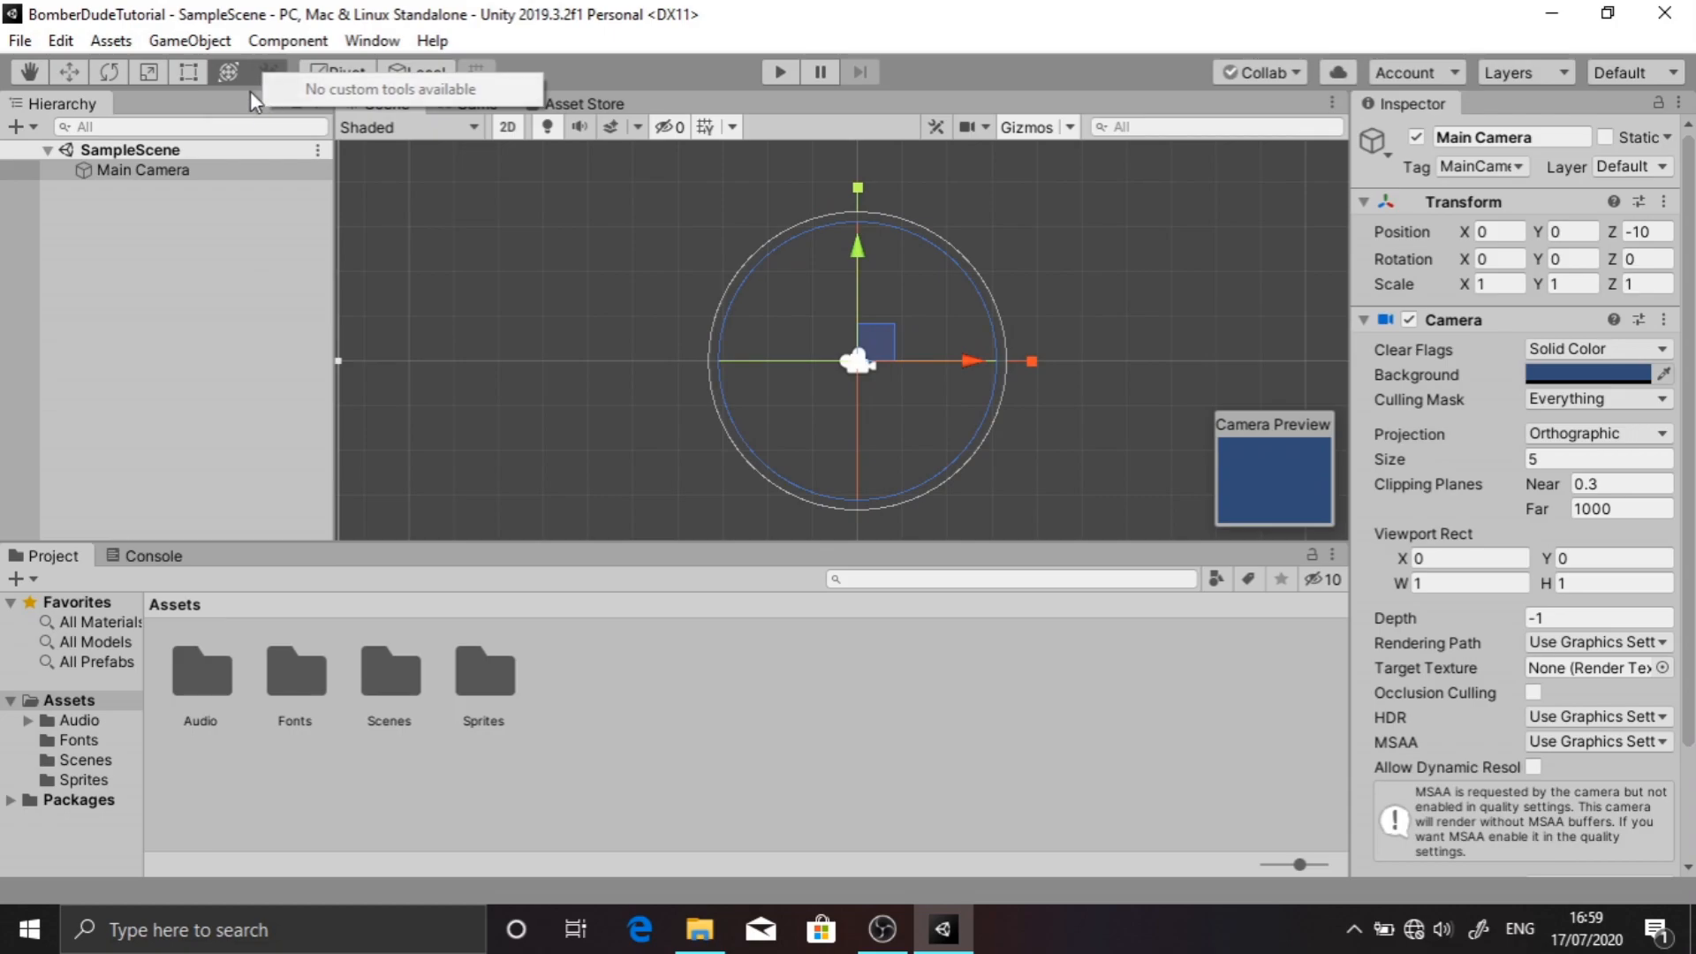
# Check the list of available custom editor tools again and dismiss it
pyautogui.click(268, 70)
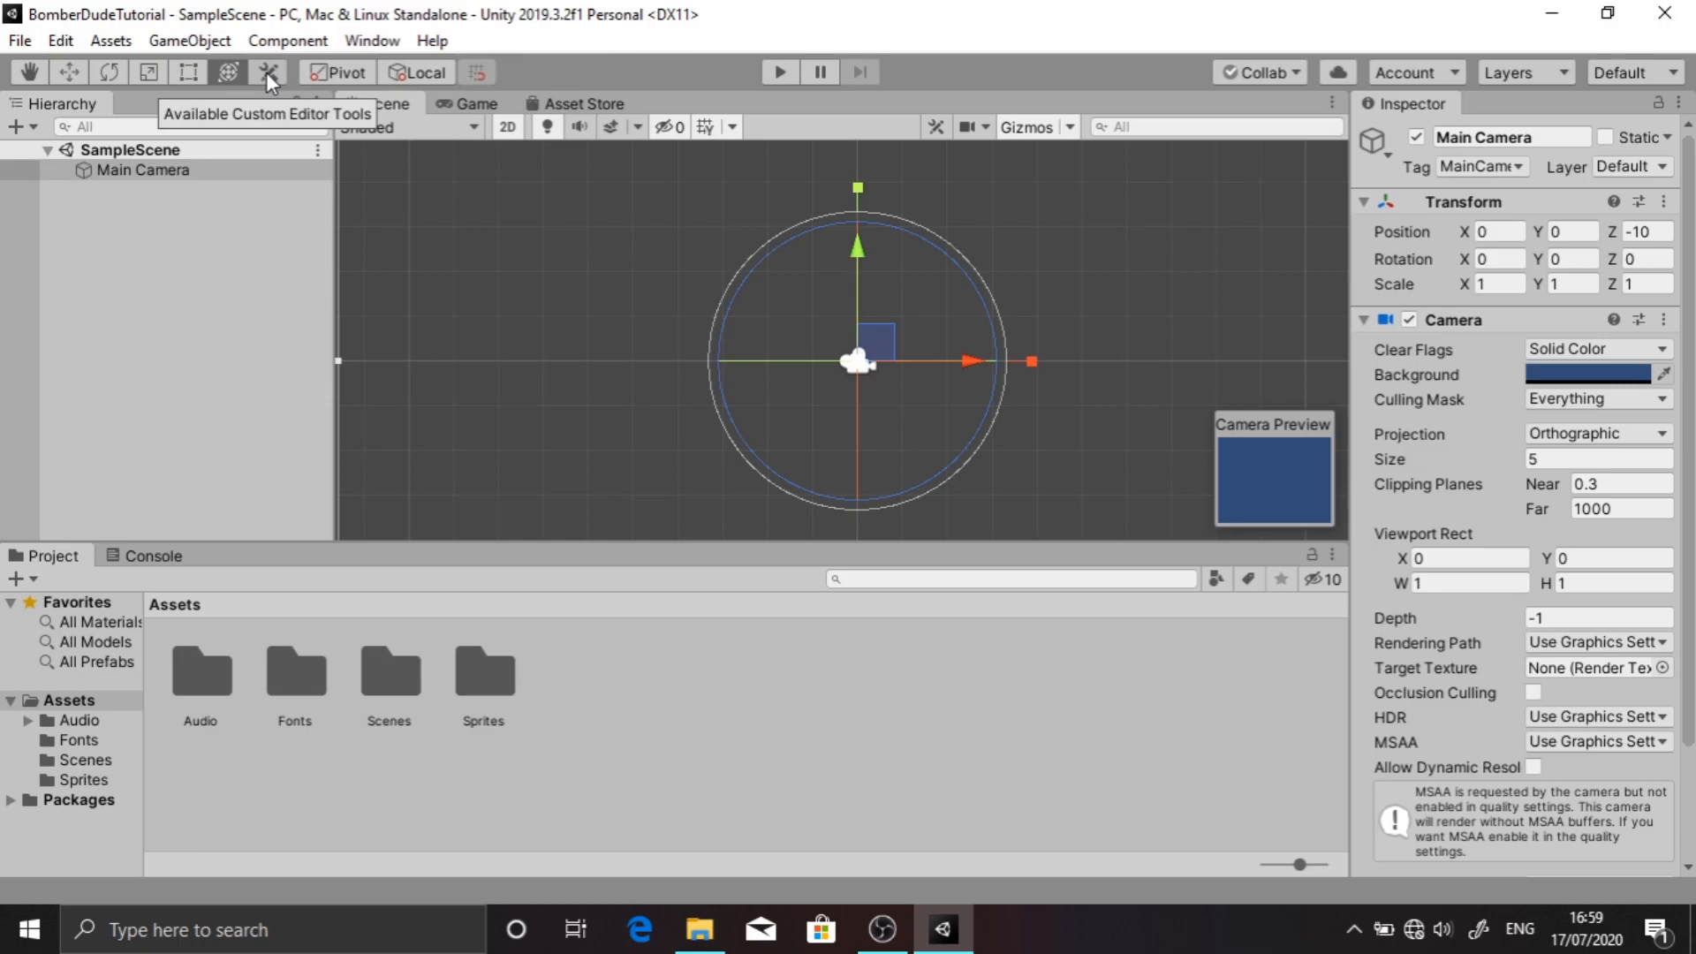
pyautogui.click(266, 72)
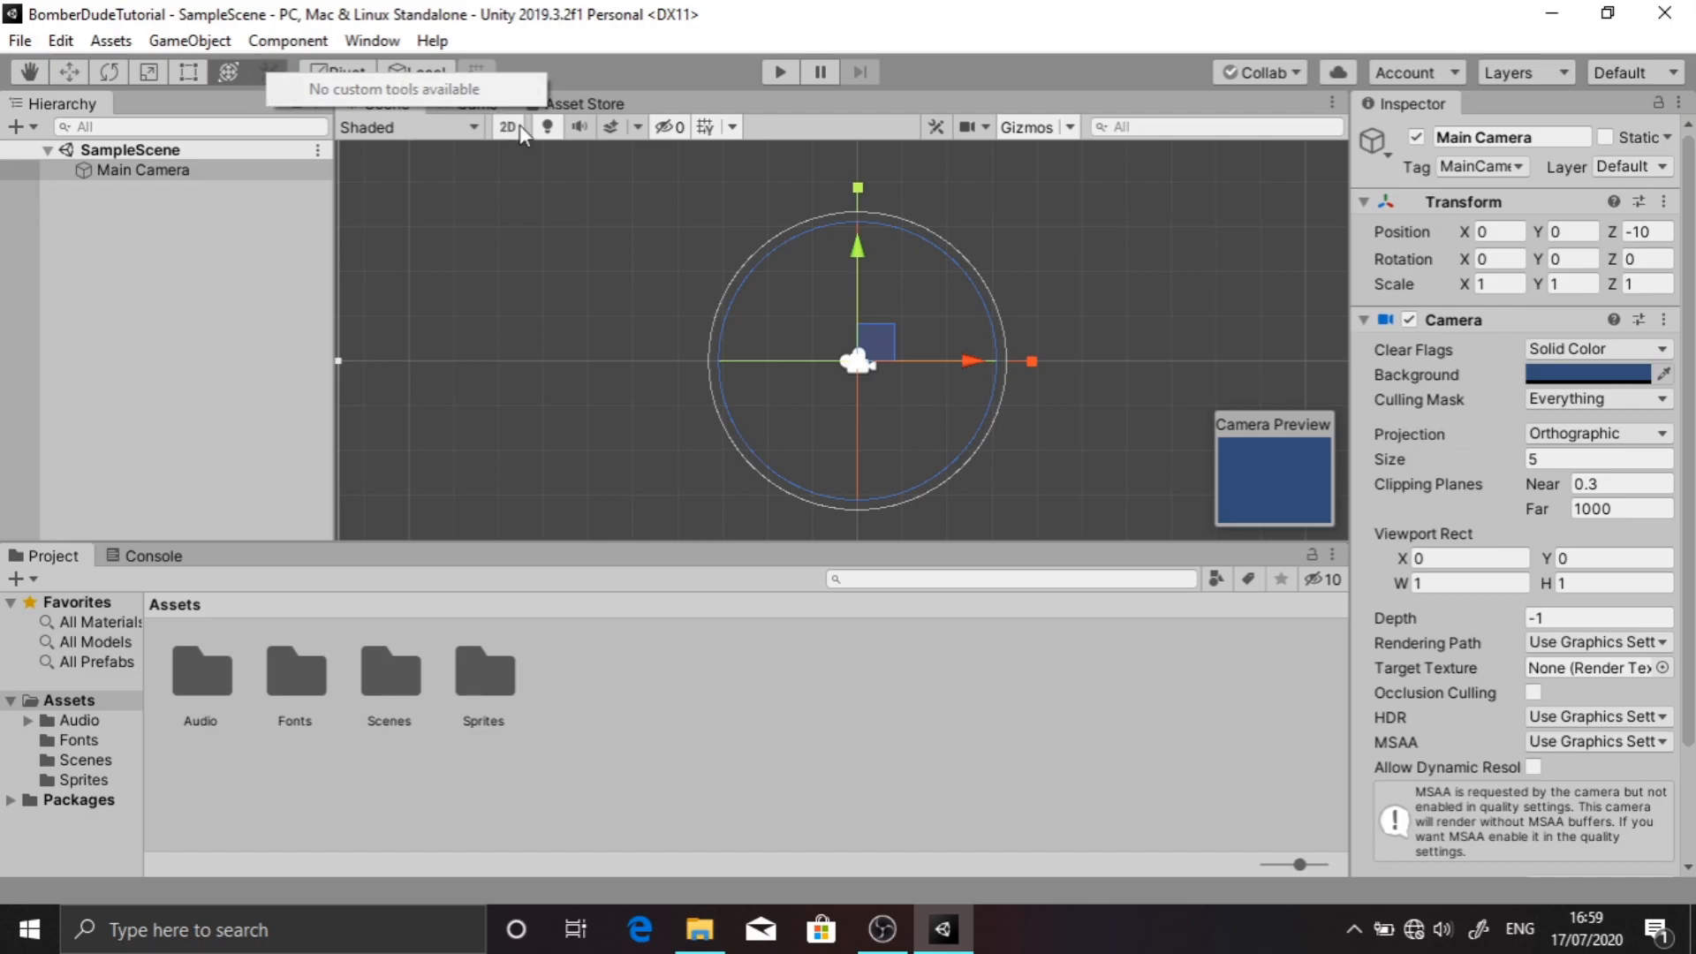
pyautogui.click(356, 97)
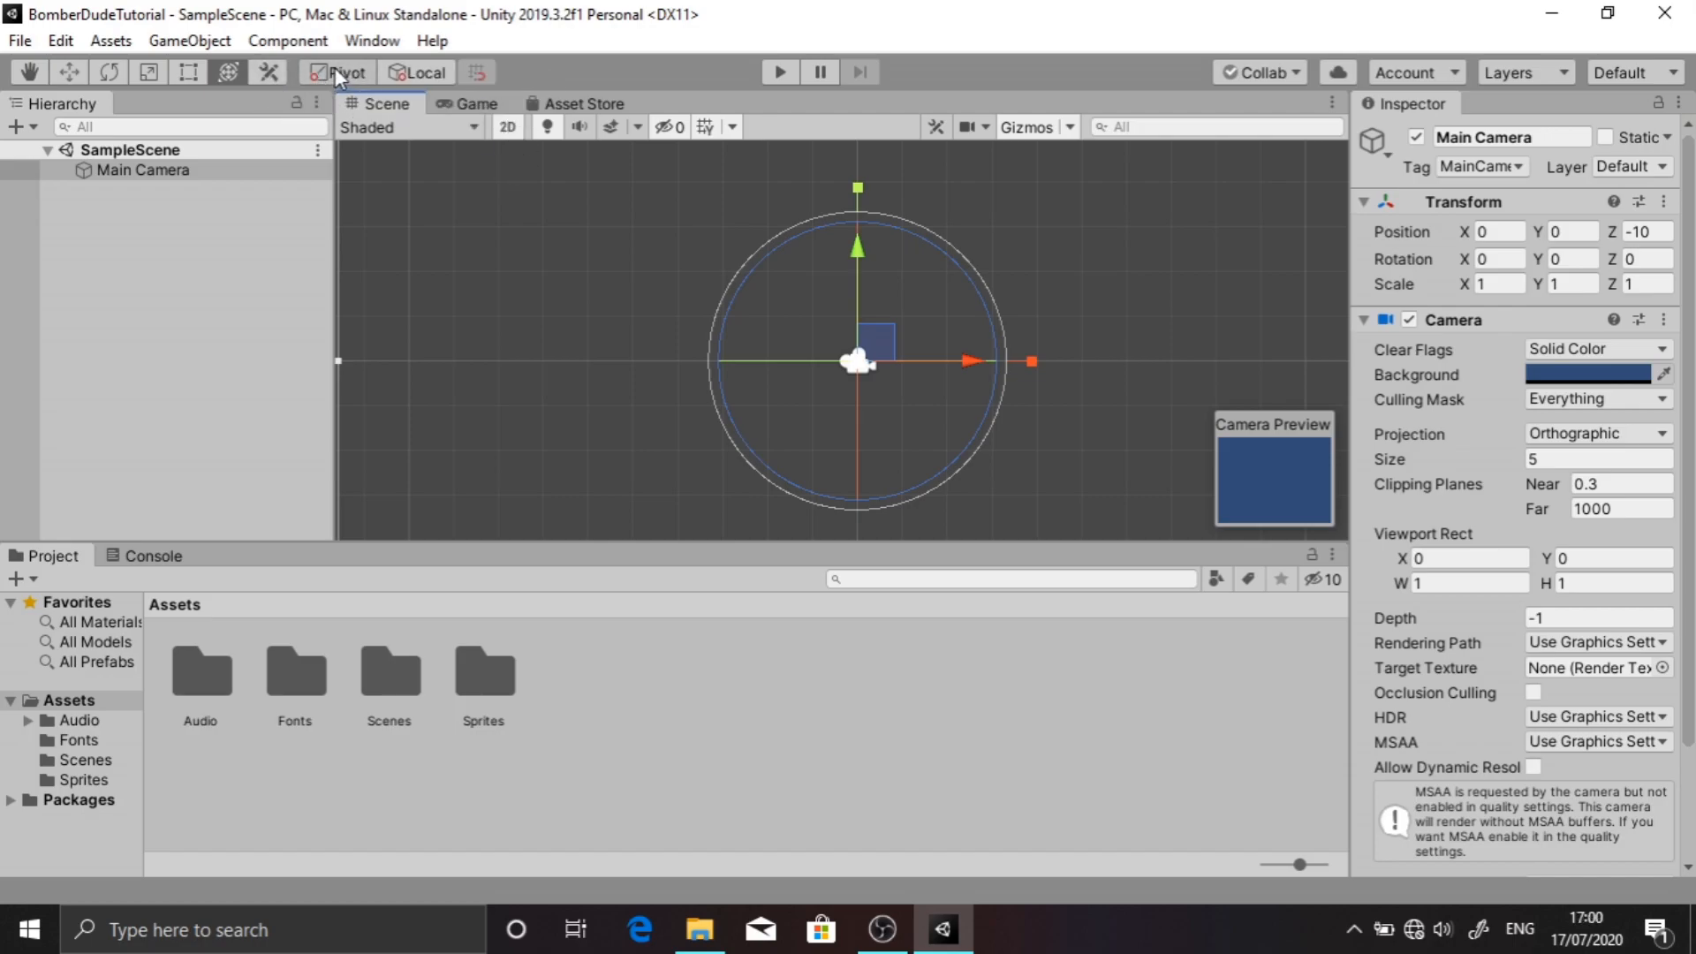
# Toggle the tool handle position away from Pivot and back, and set the handle rotation to Global
pyautogui.click(327, 71)
pyautogui.click(326, 73)
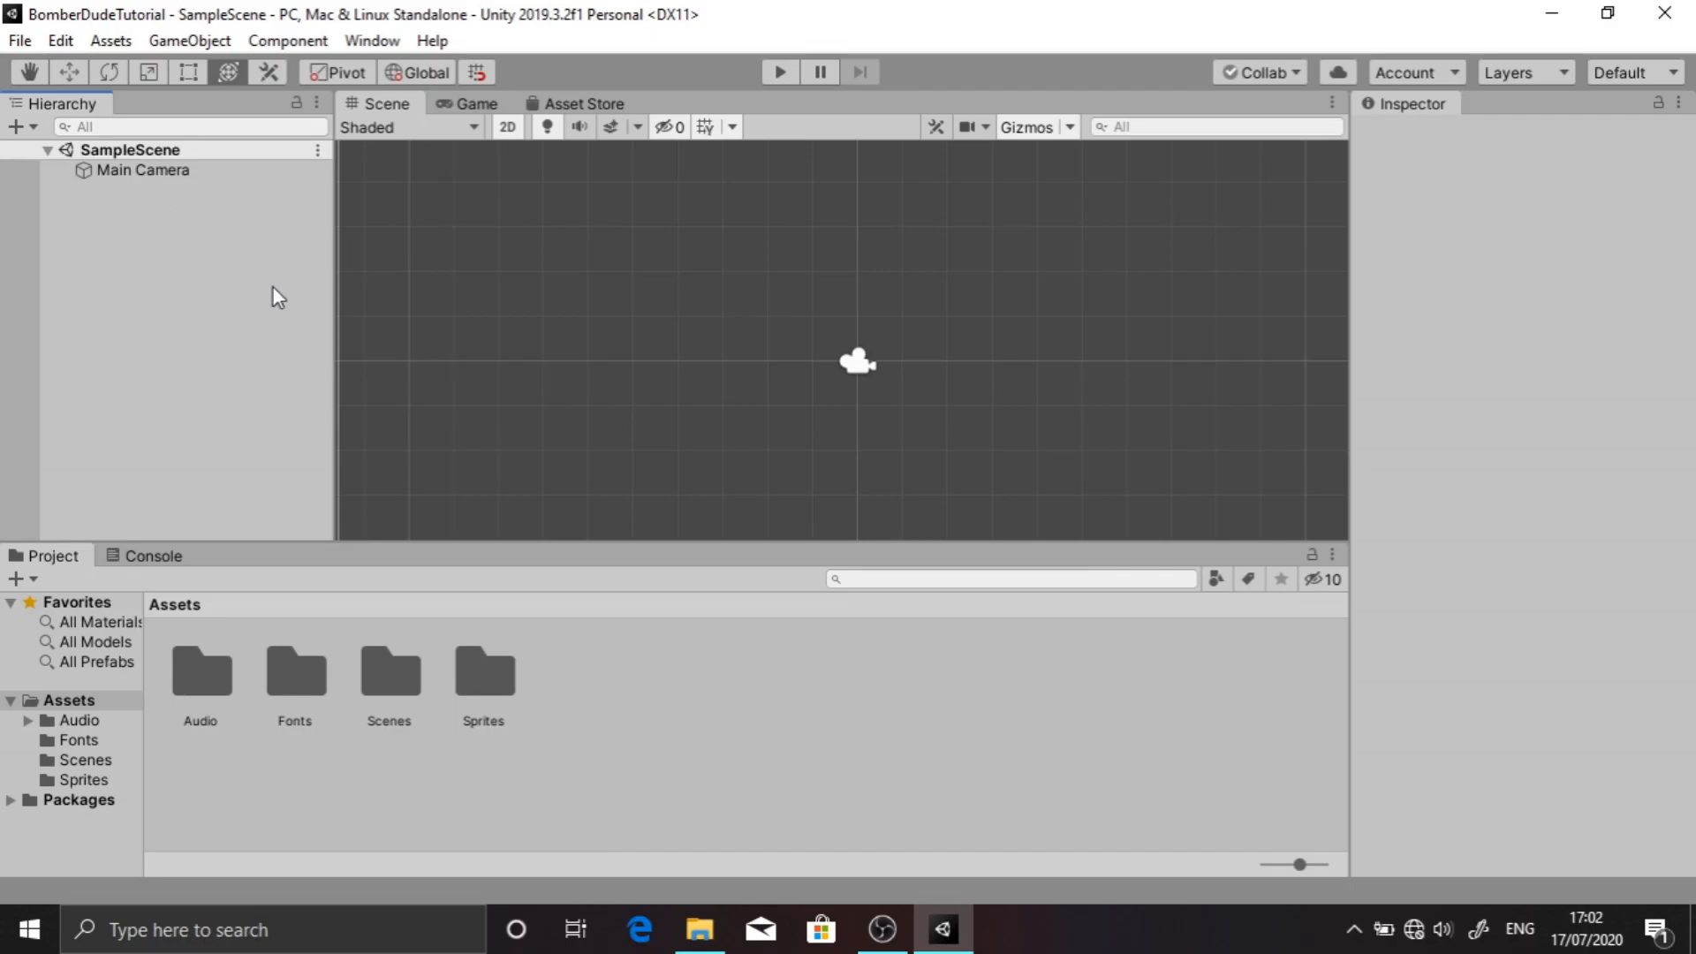
# Select the Main Camera in the Hierarchy, clear the selection in the Scene view, and select the camera again
pyautogui.click(120, 168)
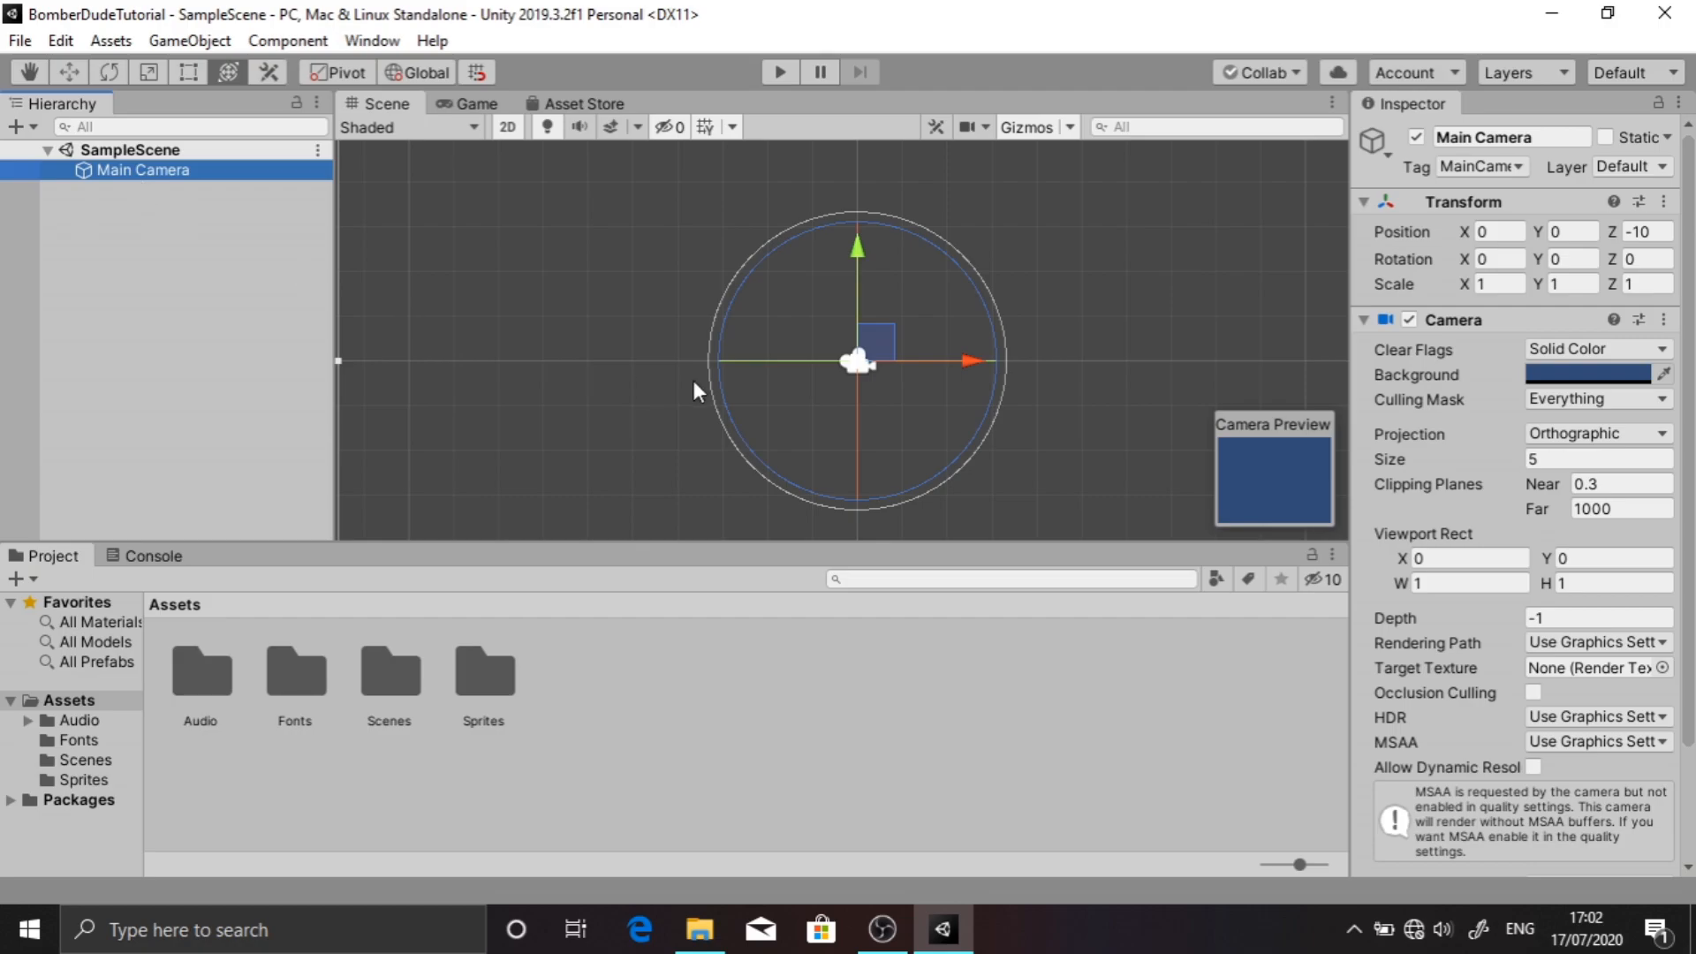
pyautogui.click(670, 241)
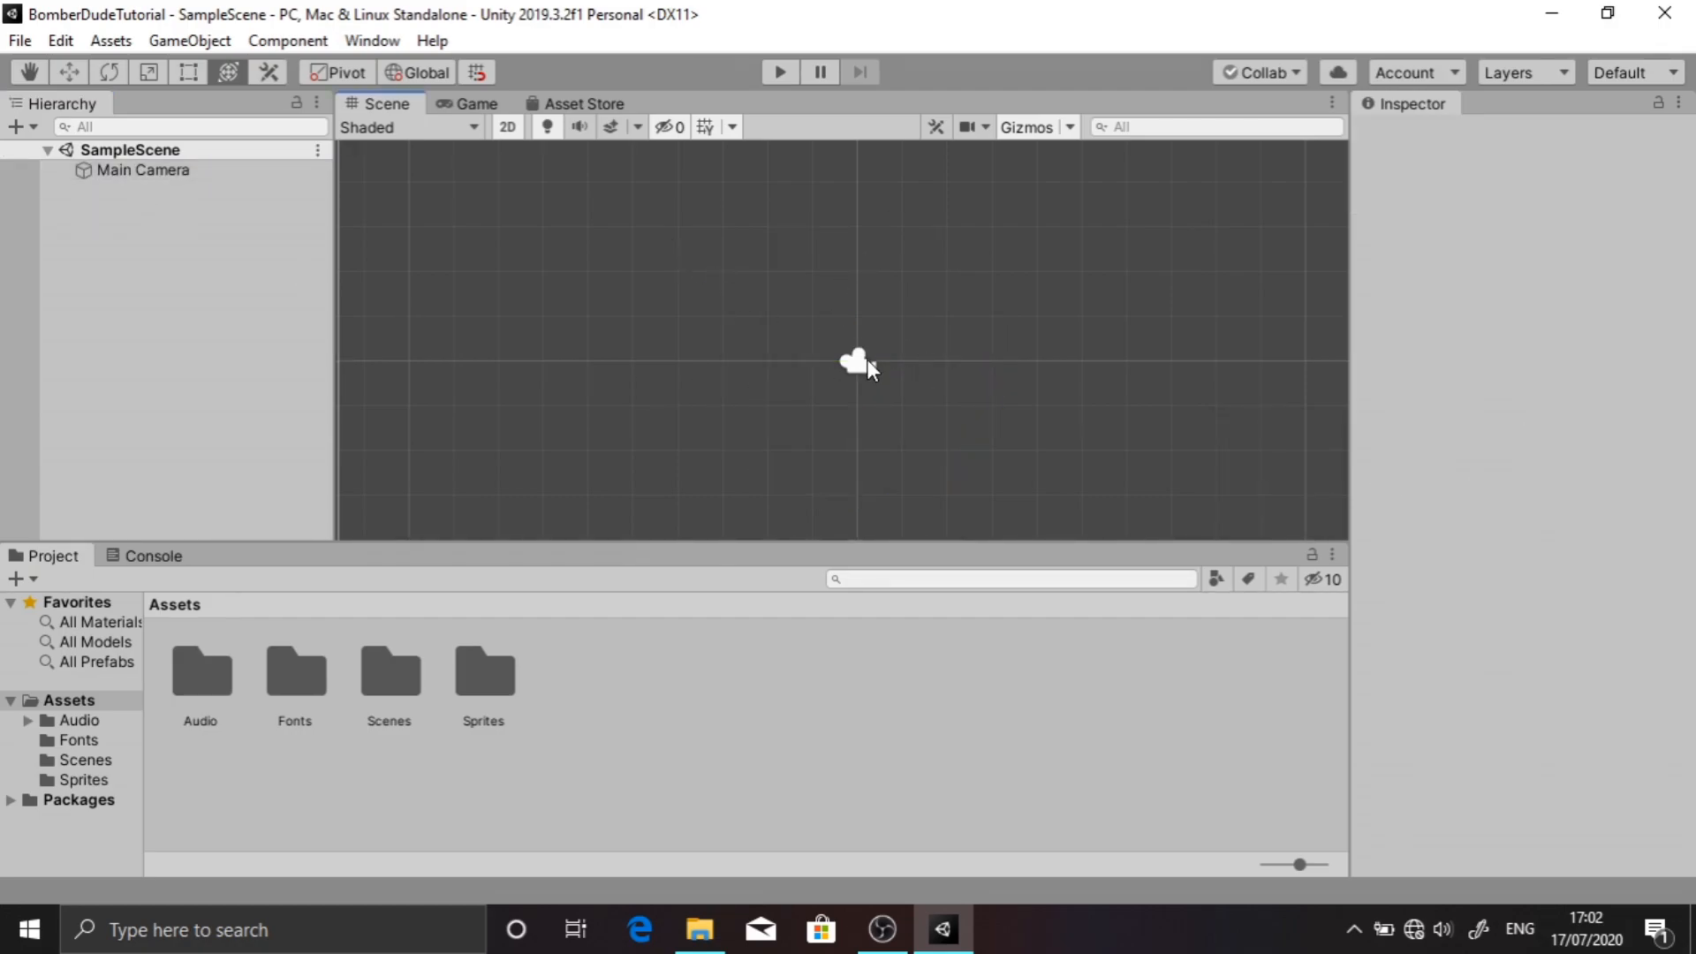
pyautogui.click(148, 173)
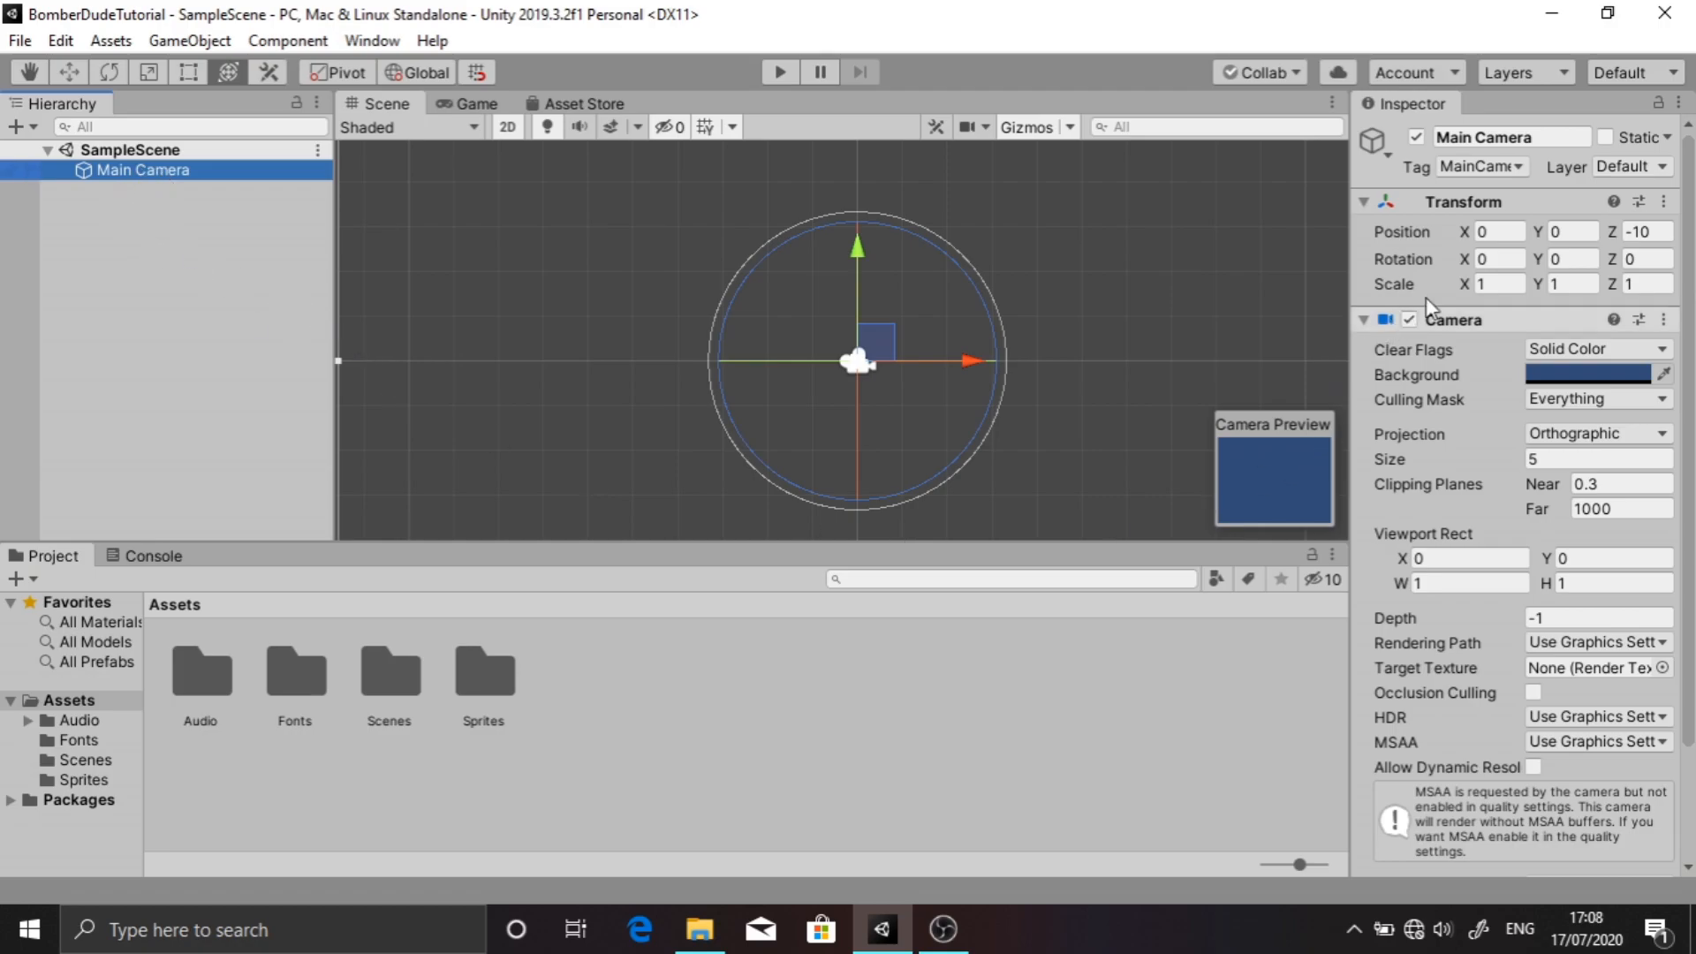
# Examine the Main Camera's name, tag, and Transform and Camera component properties in the Inspector
pyautogui.scroll(-3, 1467, 284)
pyautogui.scroll(3, 1466, 284)
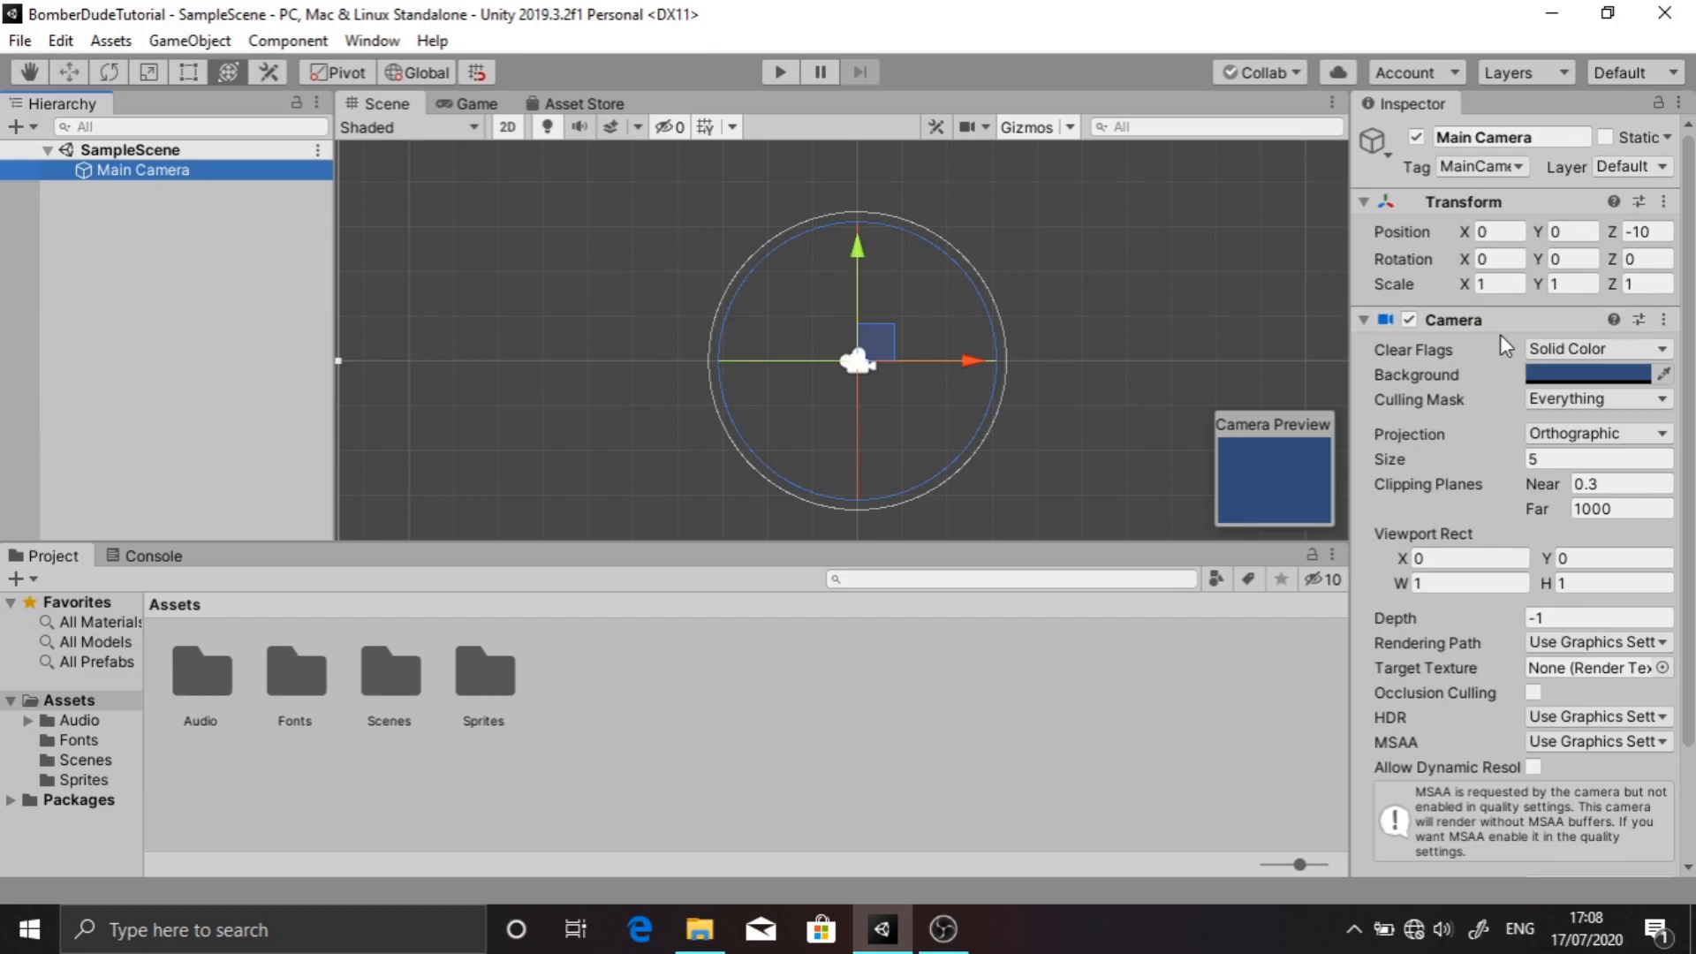
pyautogui.scroll(-3, 1500, 334)
pyautogui.scroll(3, 1472, 655)
pyautogui.click(165, 204)
pyautogui.click(151, 172)
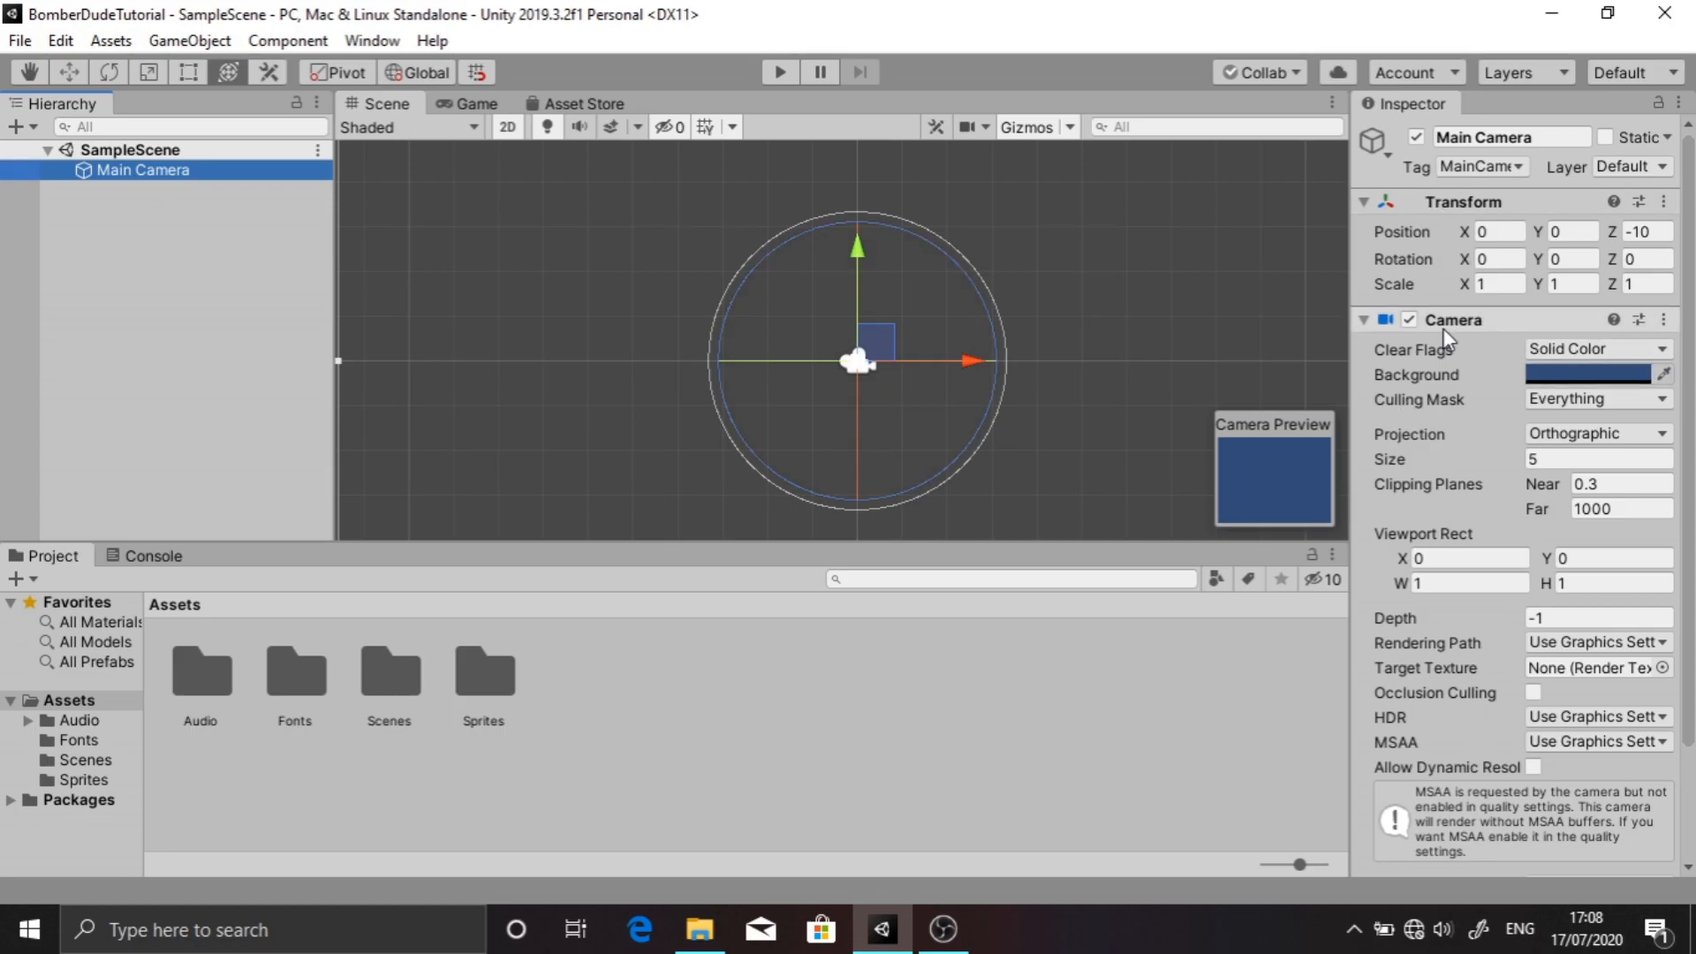
pyautogui.click(1470, 178)
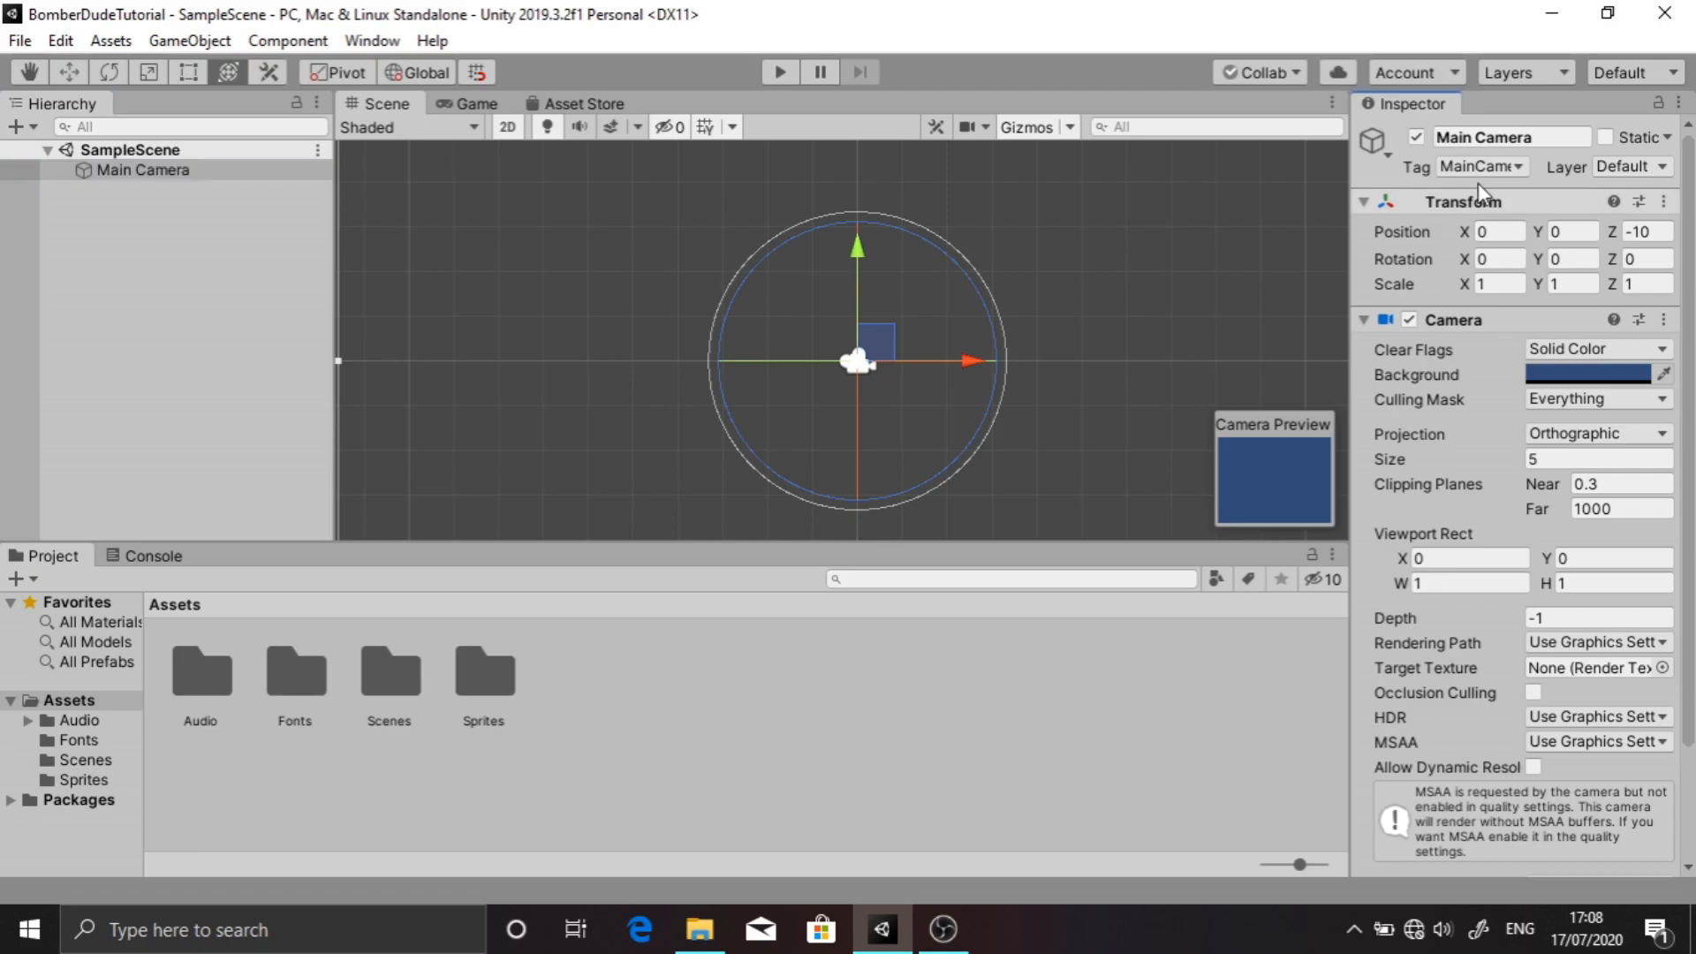
pyautogui.click(1519, 330)
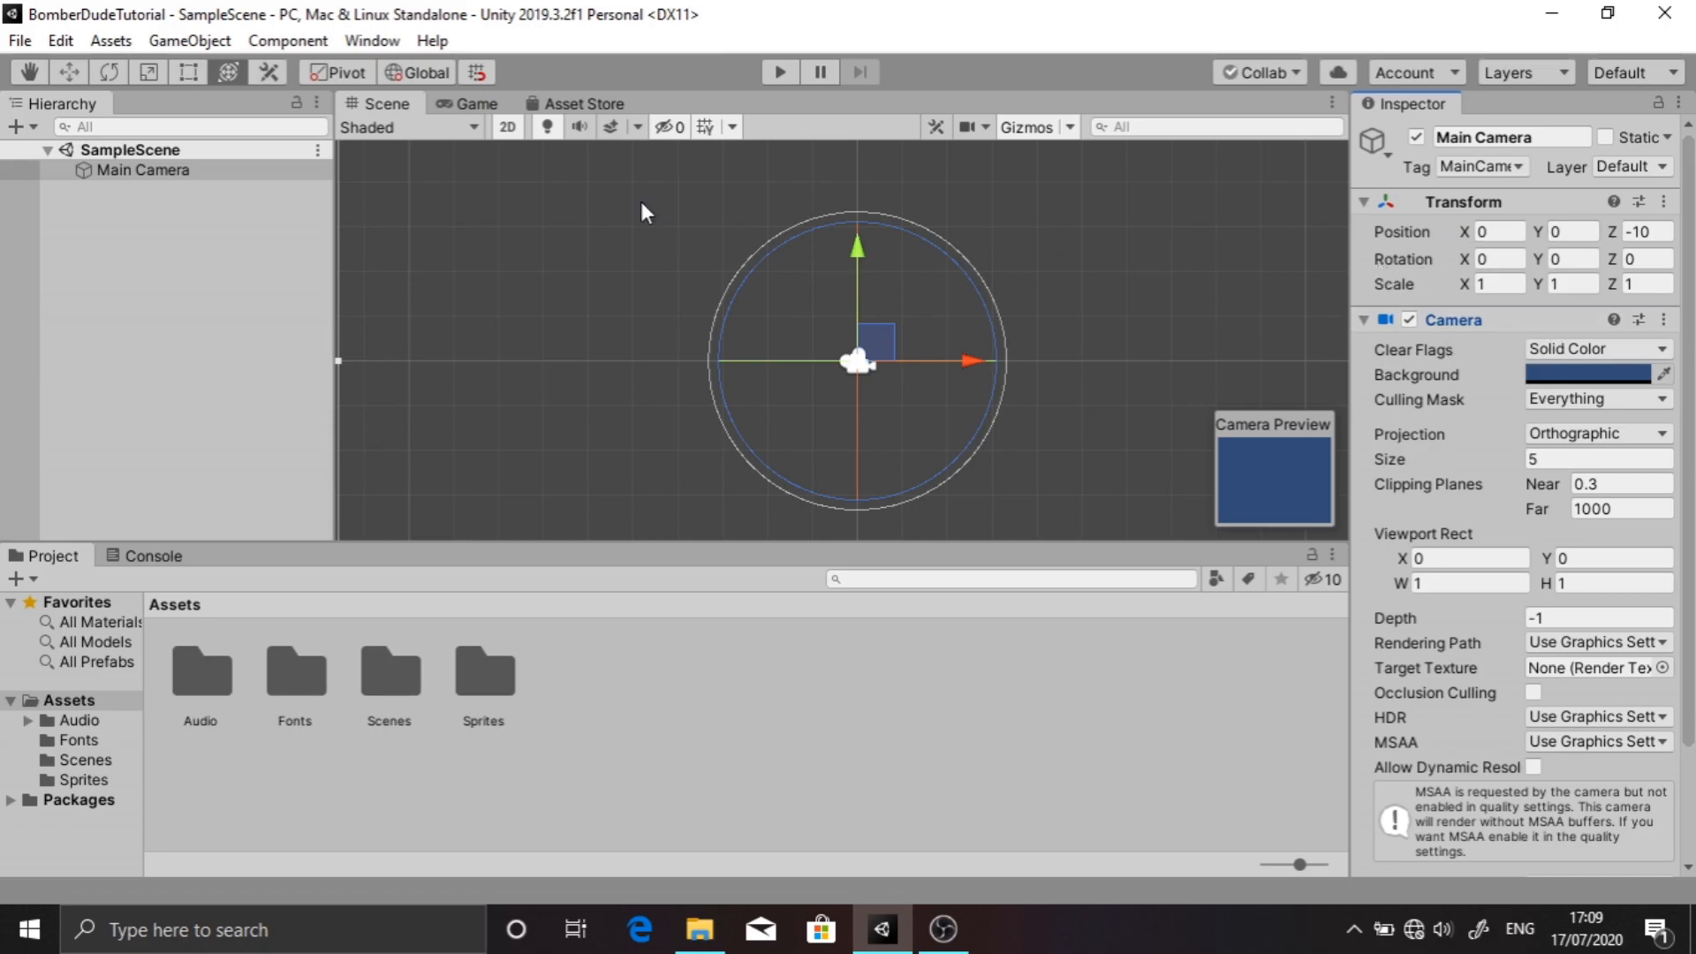
# Create an empty game object in SampleScene and compare its components with those of the Main Camera
pyautogui.rightClick(55, 231)
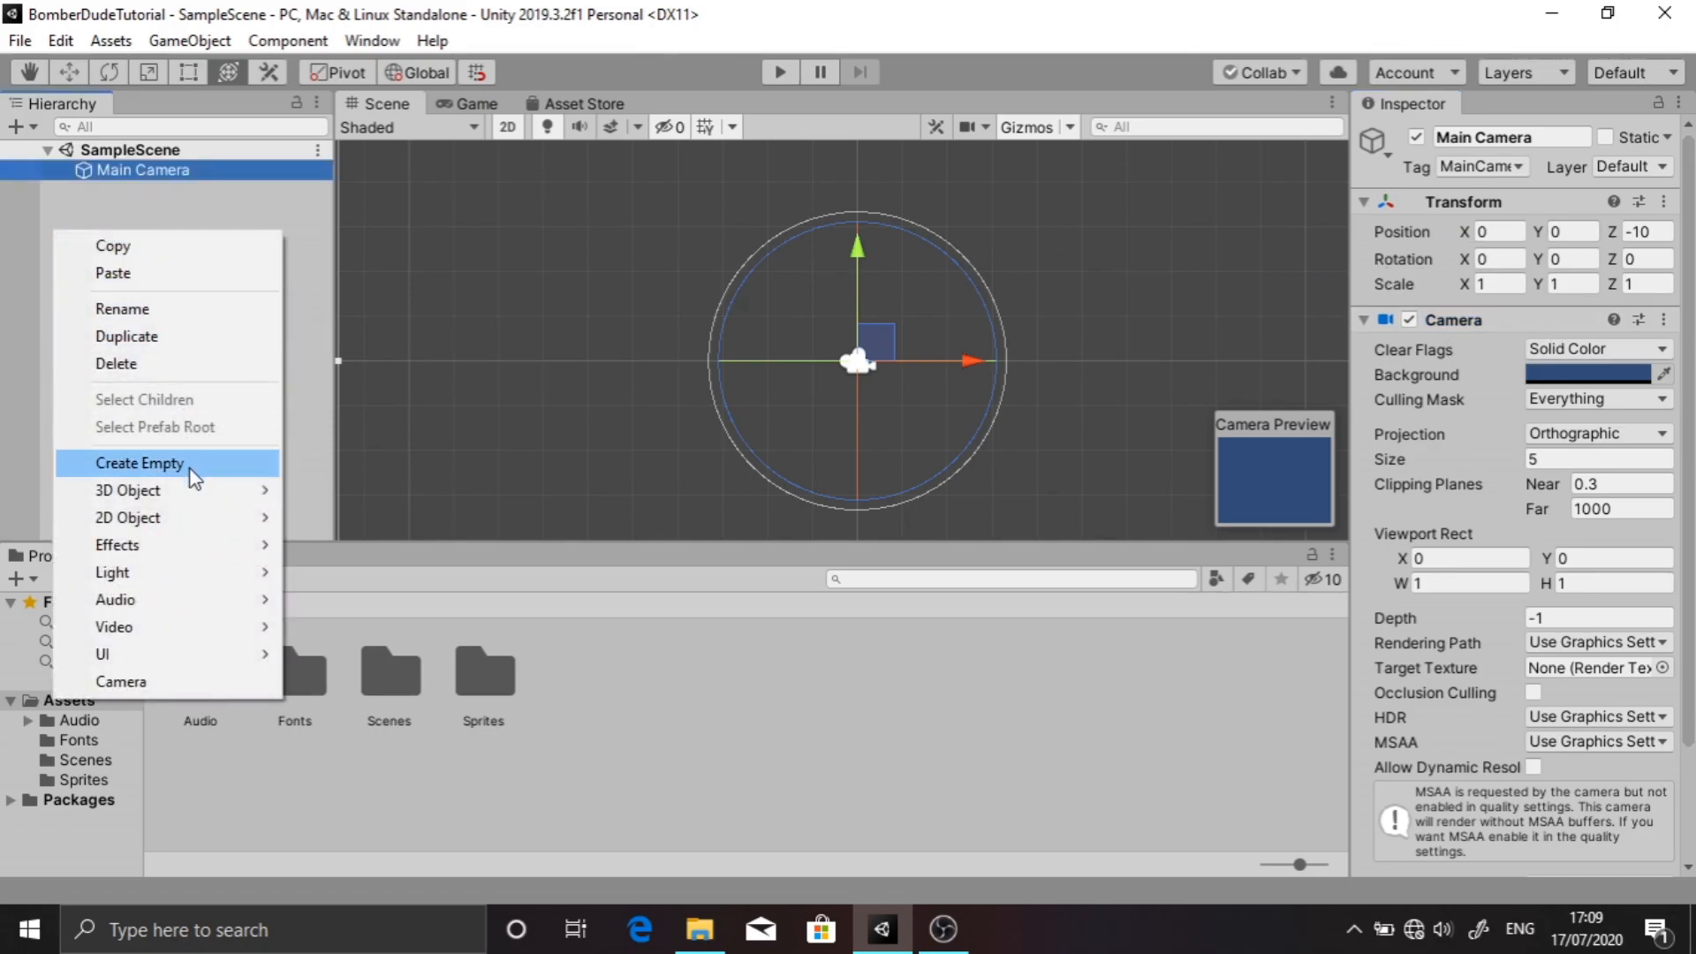
pyautogui.click(194, 478)
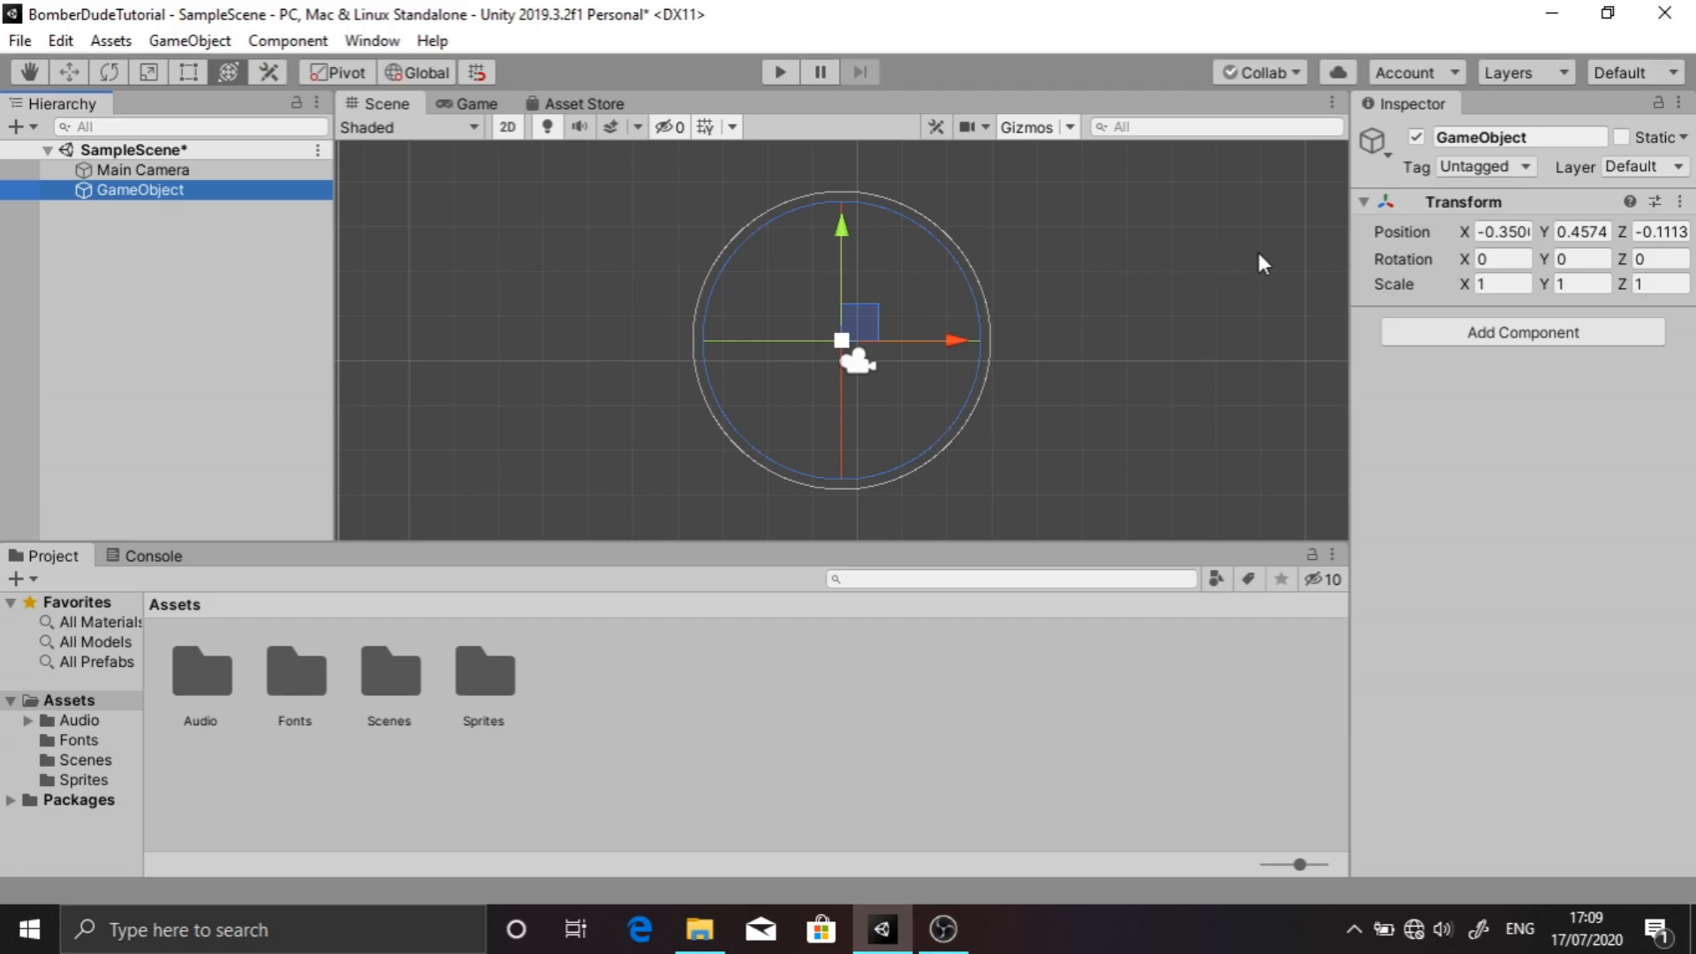
pyautogui.click(142, 170)
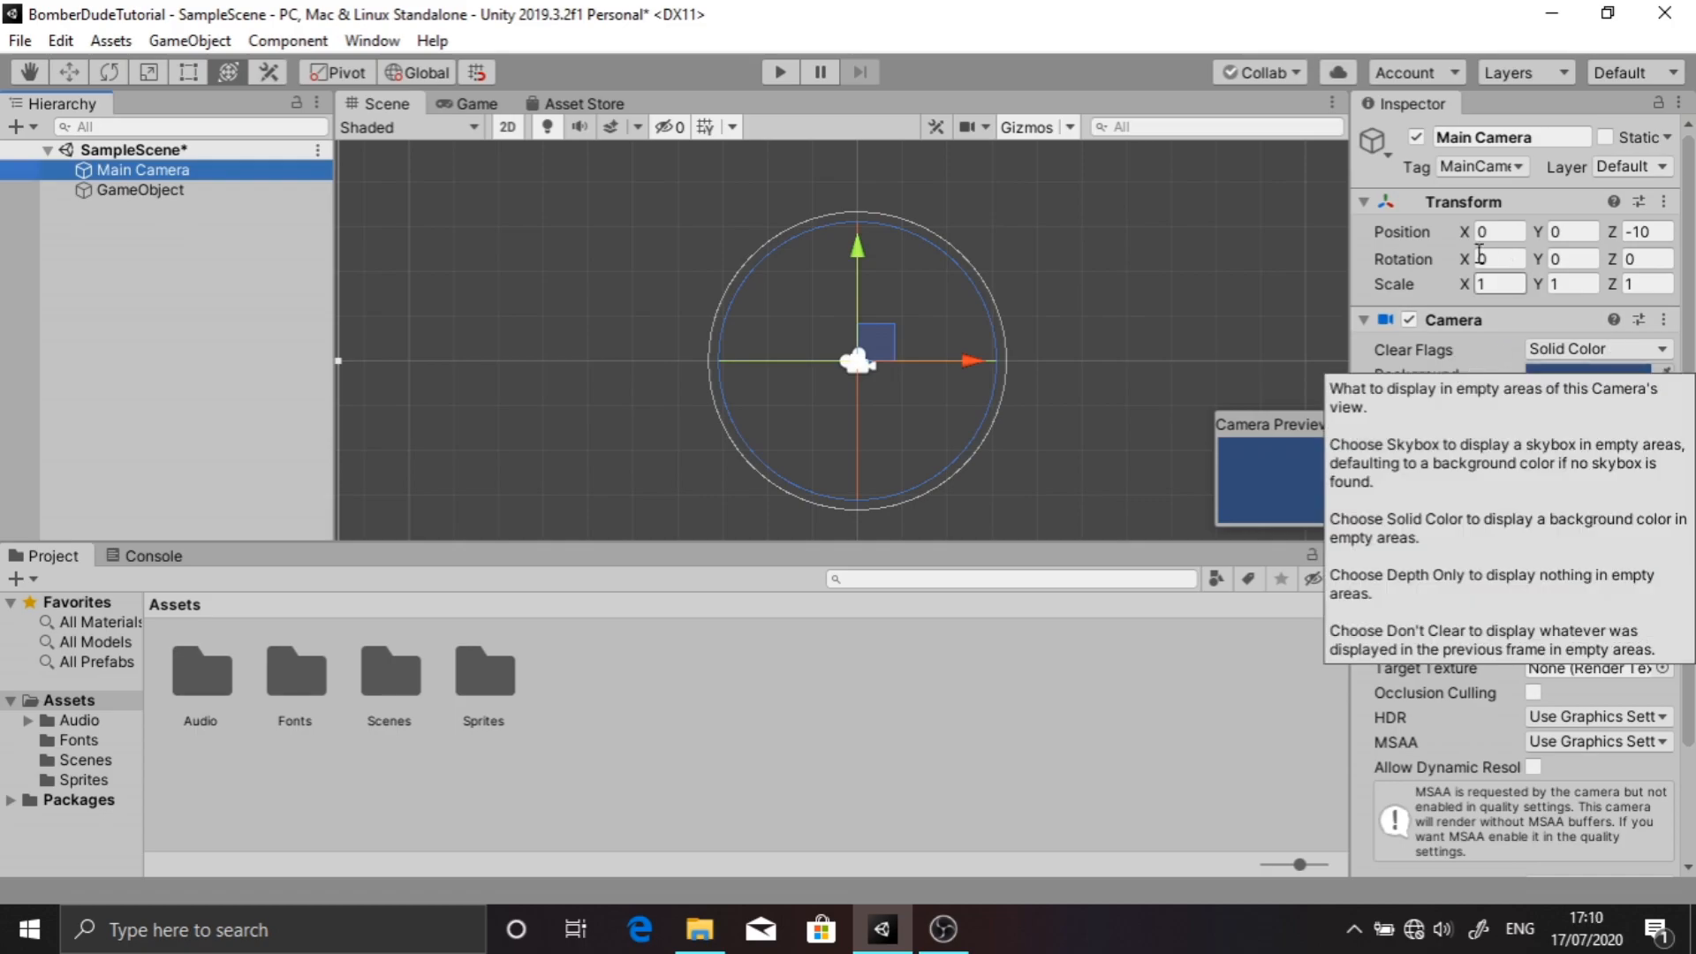
# Add a Camera component to the empty GameObject by searching for "cam"
pyautogui.click(141, 190)
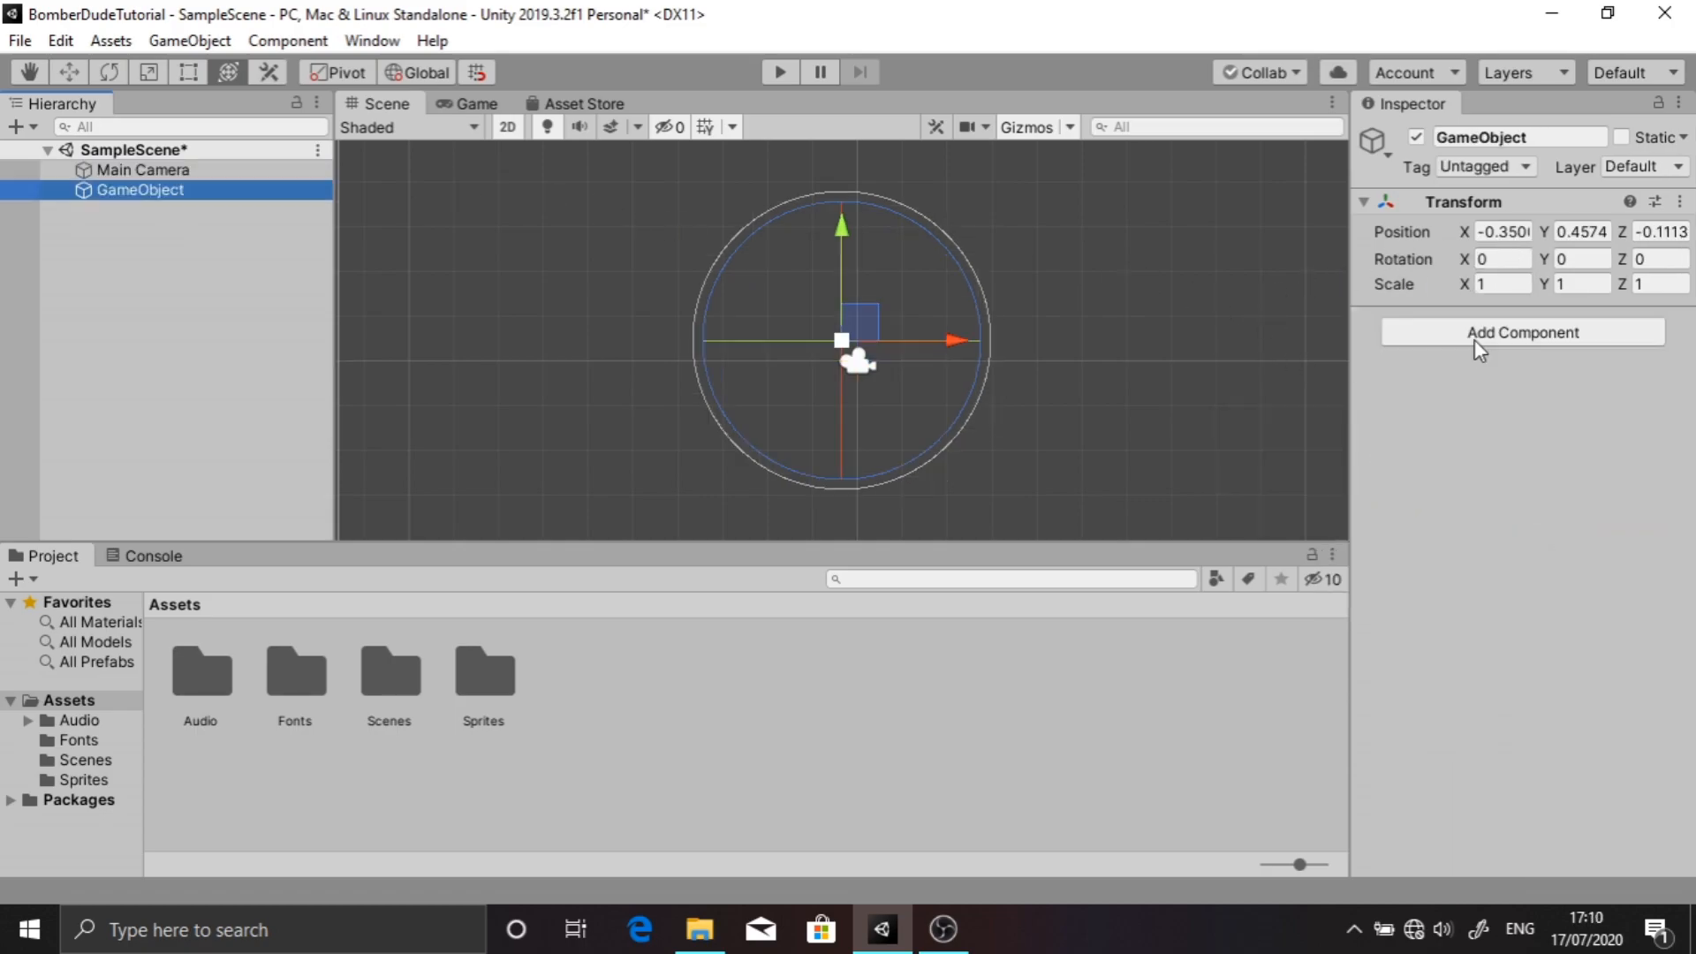
pyautogui.click(1475, 340)
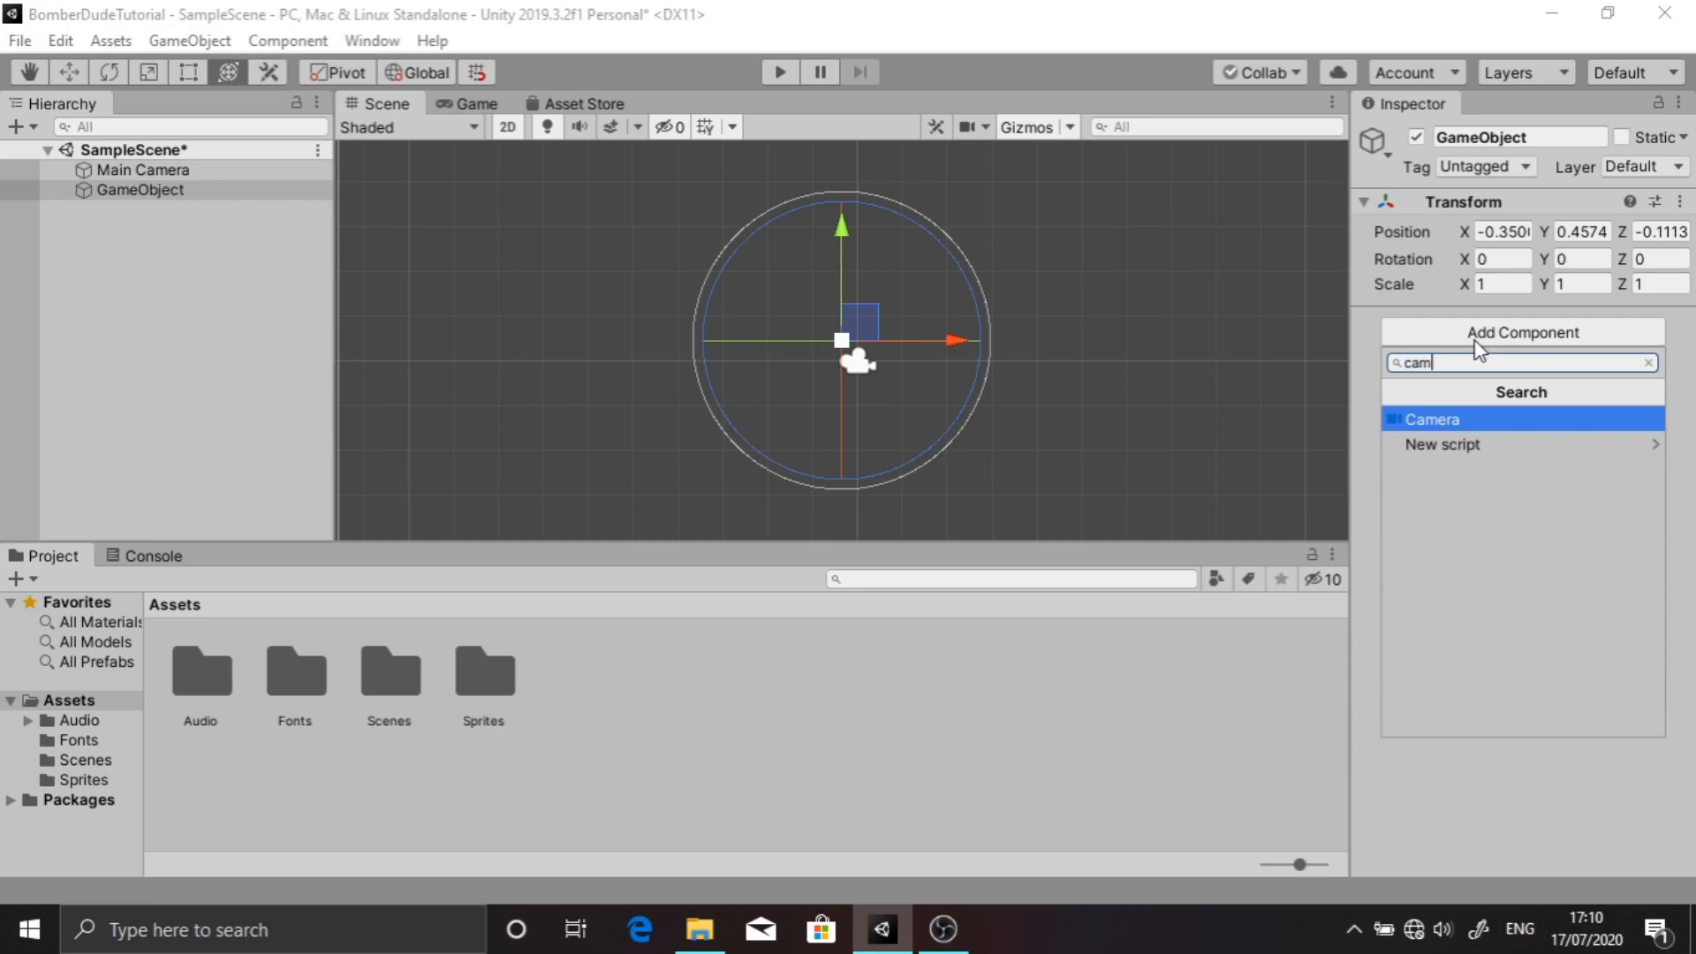
pyautogui.press('Return')
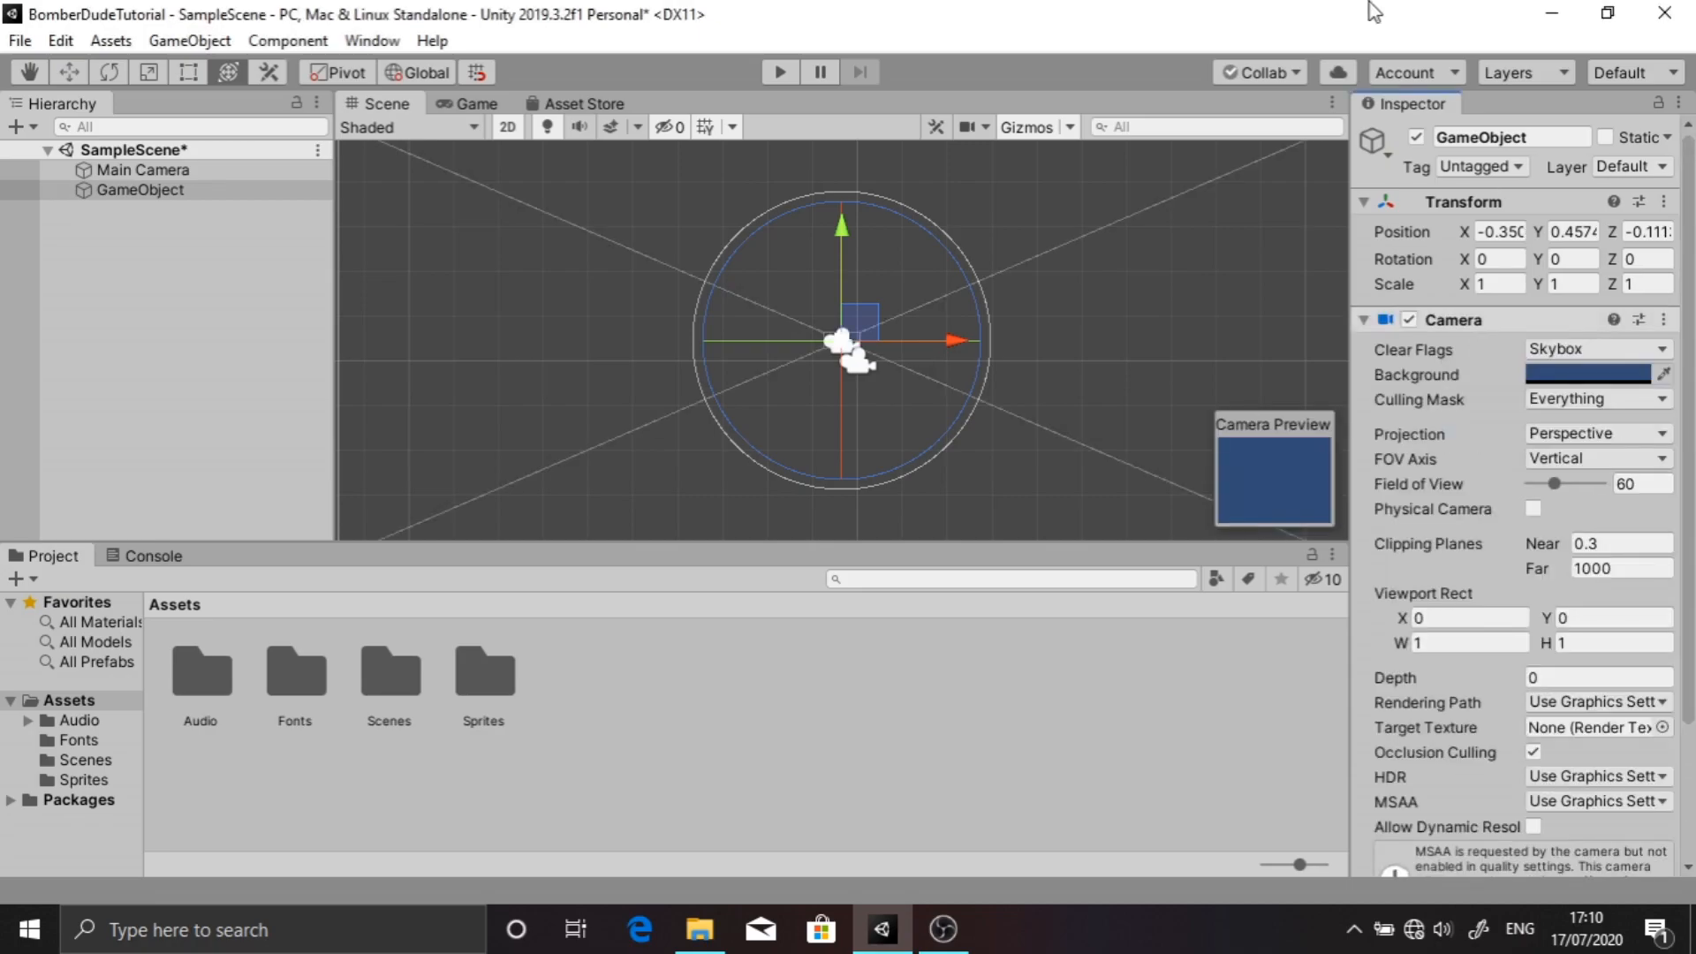
# Disable the Camera component on both the Main Camera and the GameObject
pyautogui.click(195, 173)
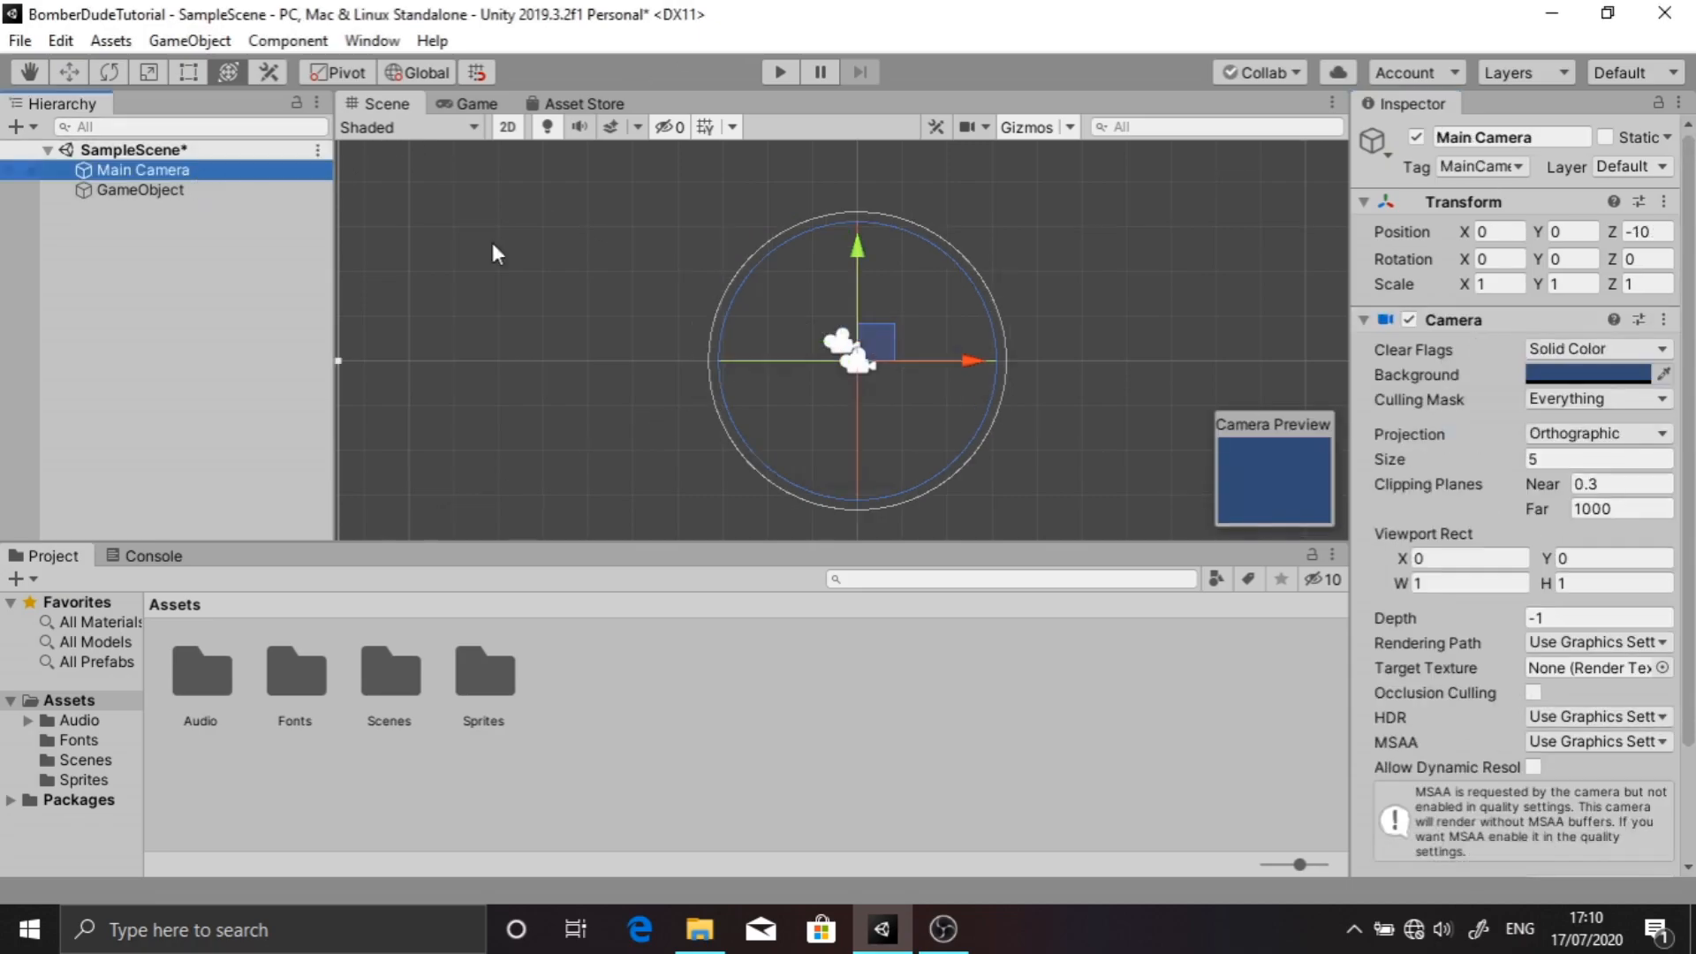
pyautogui.click(1408, 319)
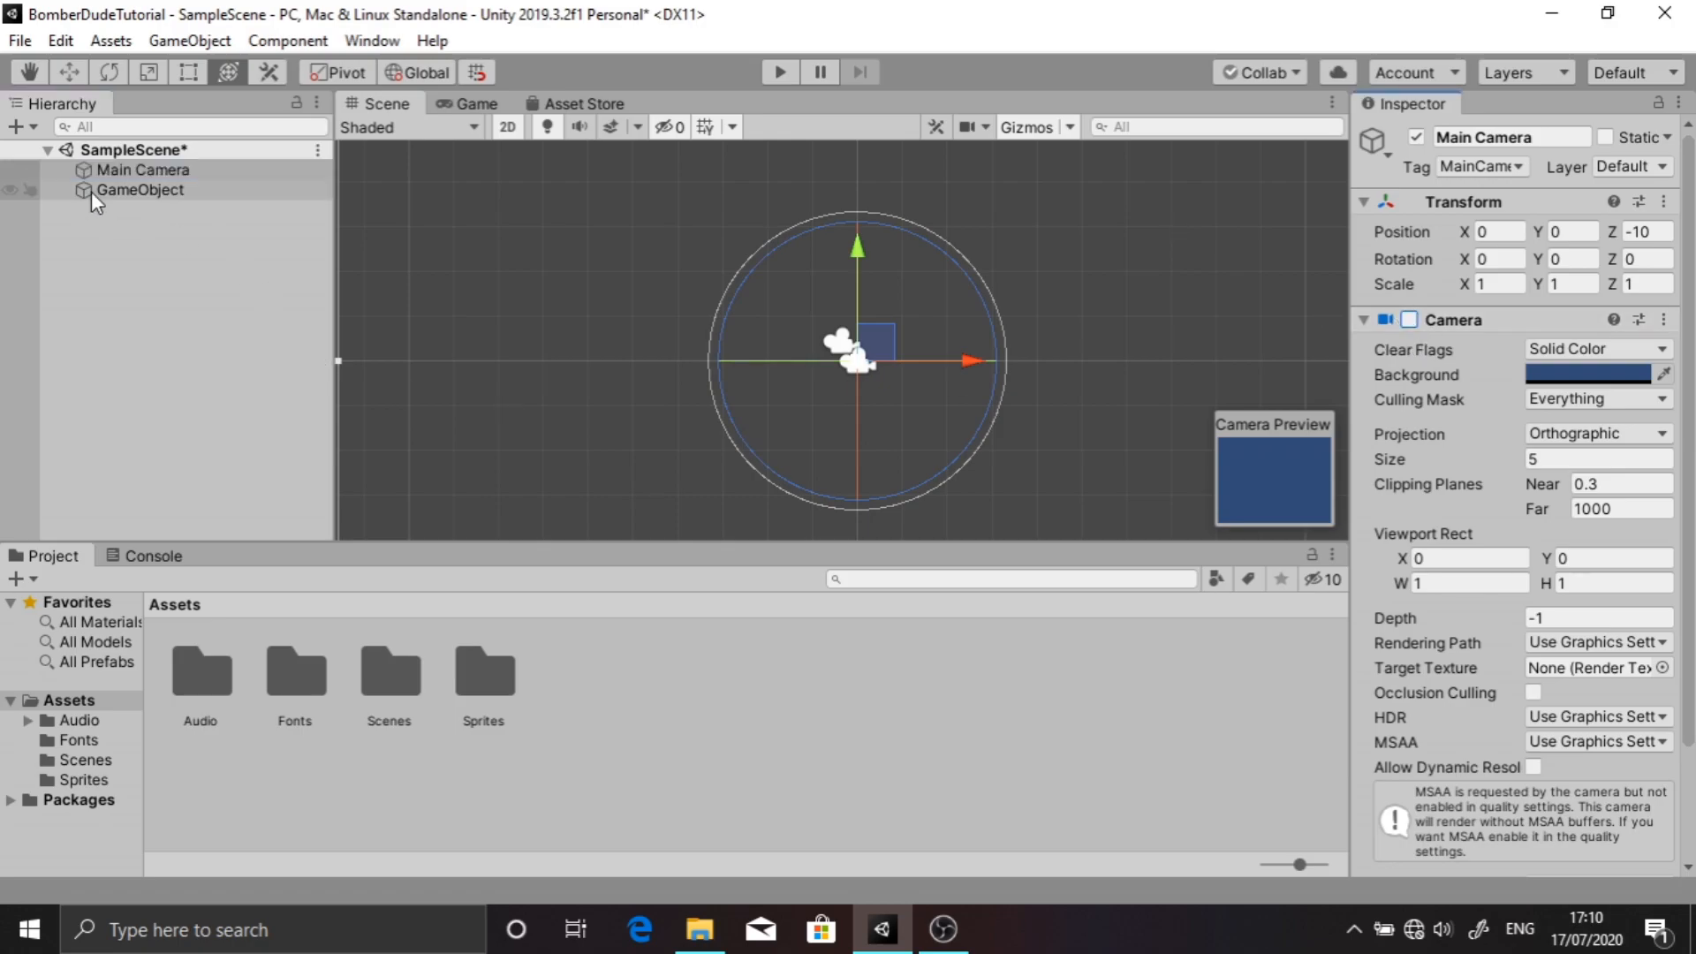
pyautogui.click(123, 191)
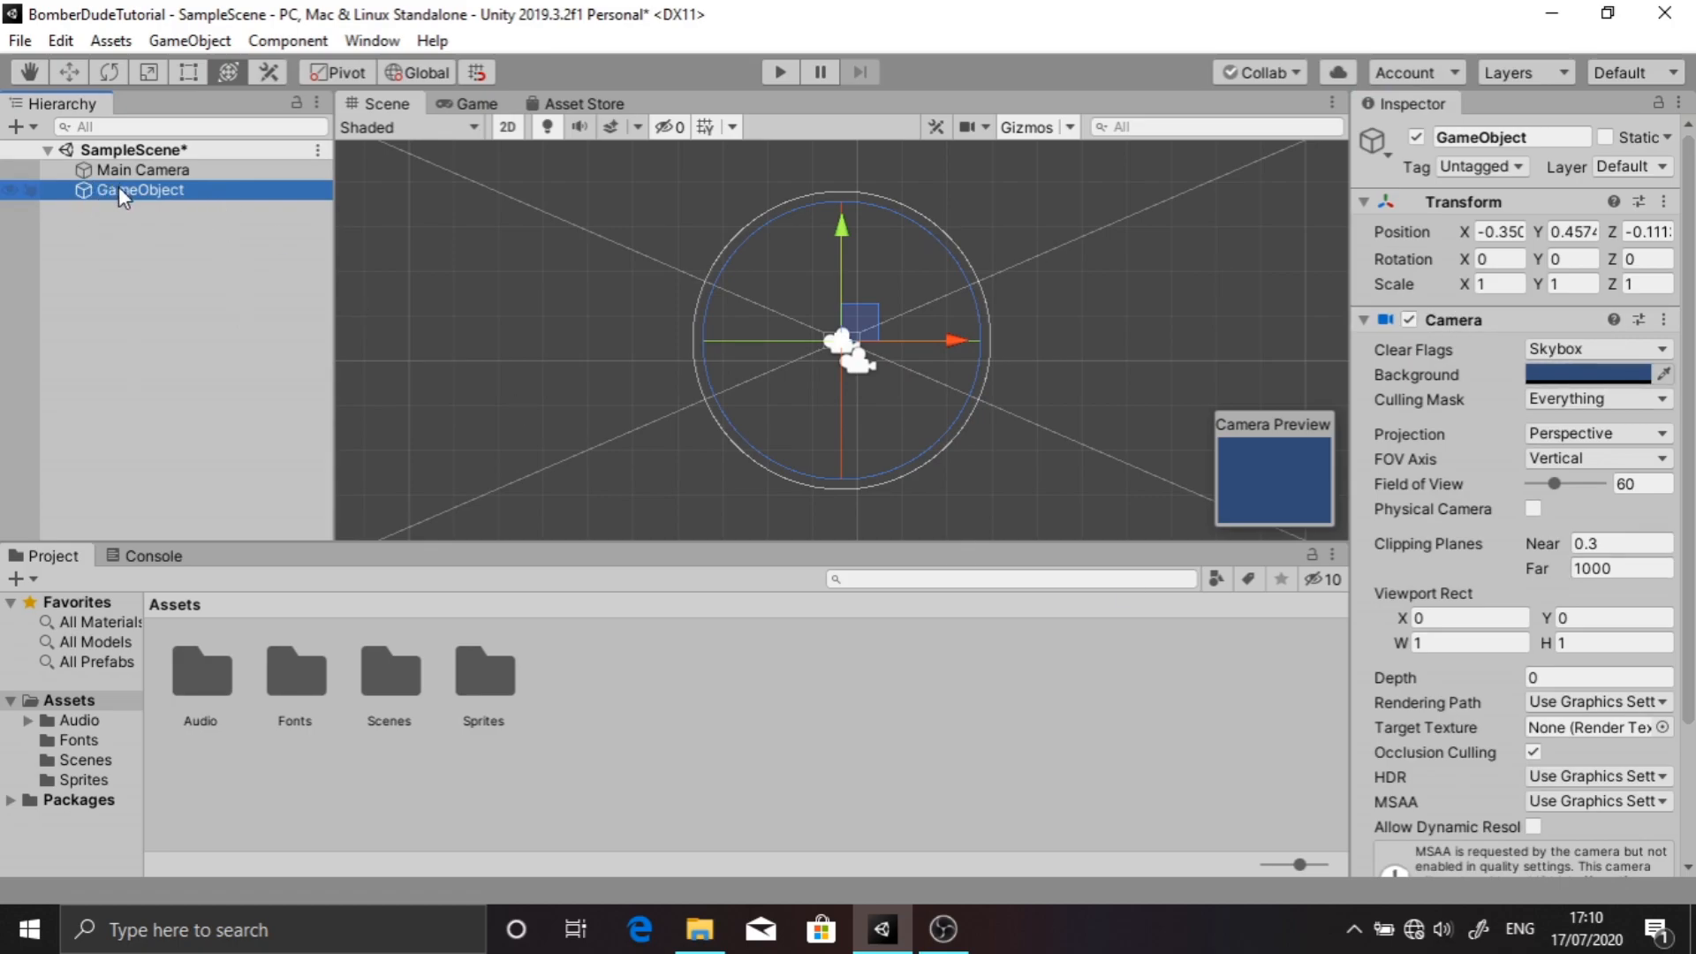
pyautogui.click(1411, 320)
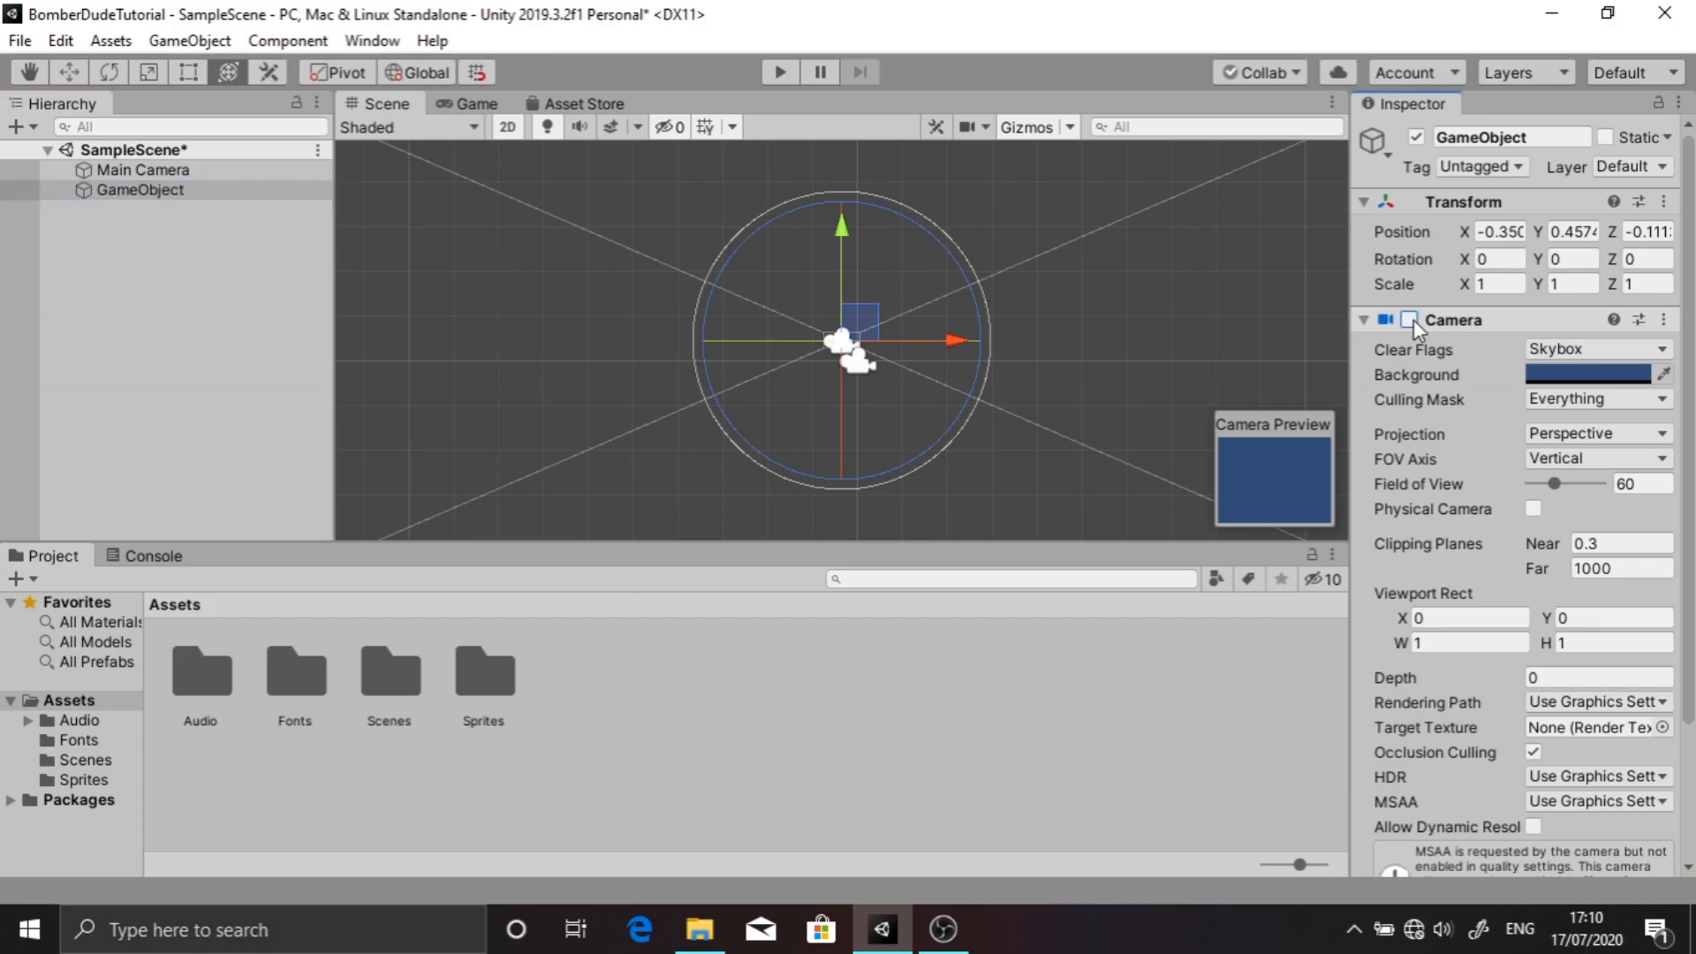
# Show the Game view and re-enable the Main Camera's Camera component
pyautogui.click(467, 104)
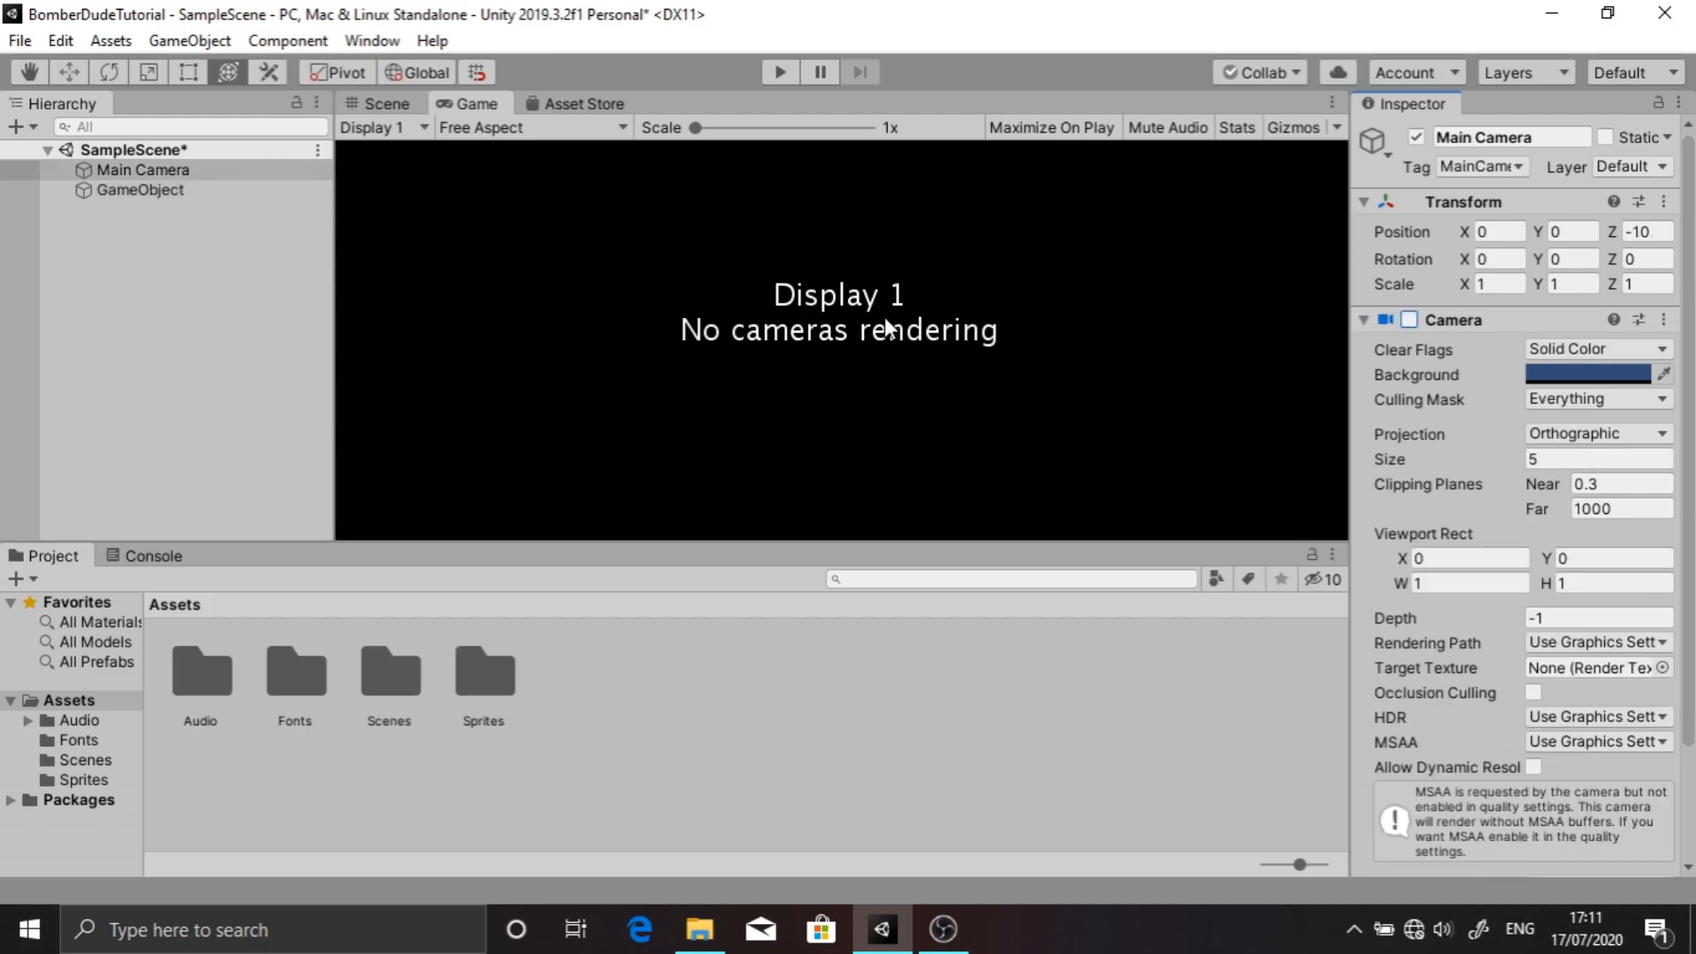
pyautogui.click(1408, 320)
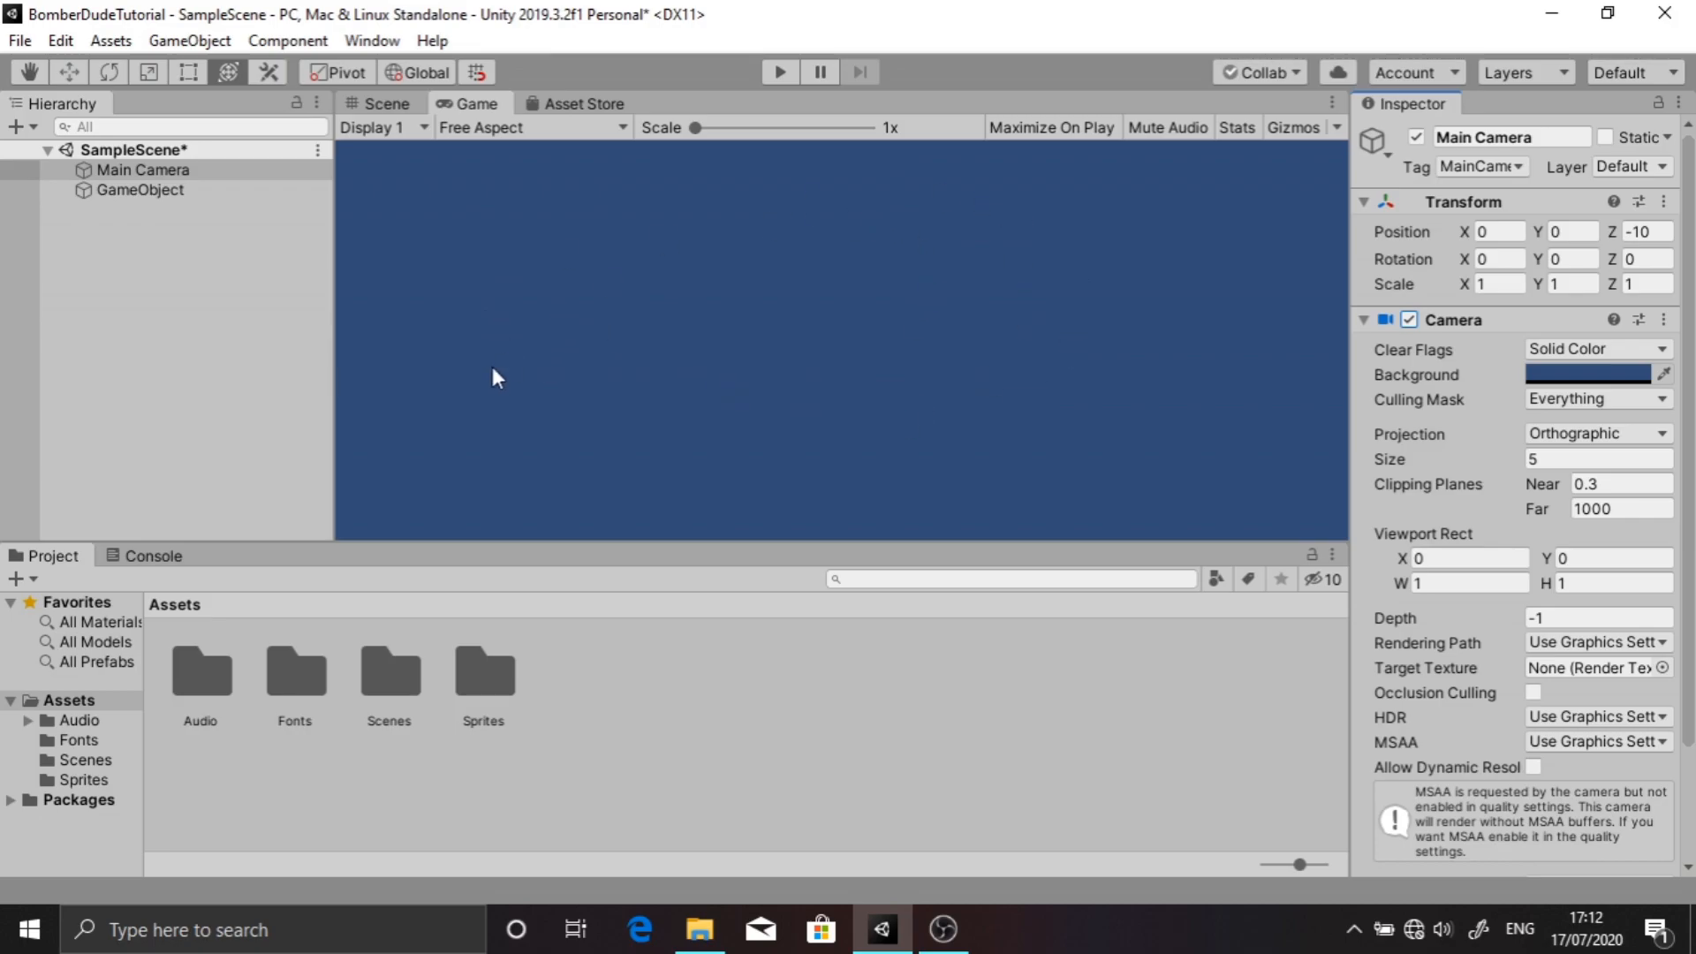
# Try the 16:10 aspect ratio in the Game view, and set it to 16:9
pyautogui.click(542, 133)
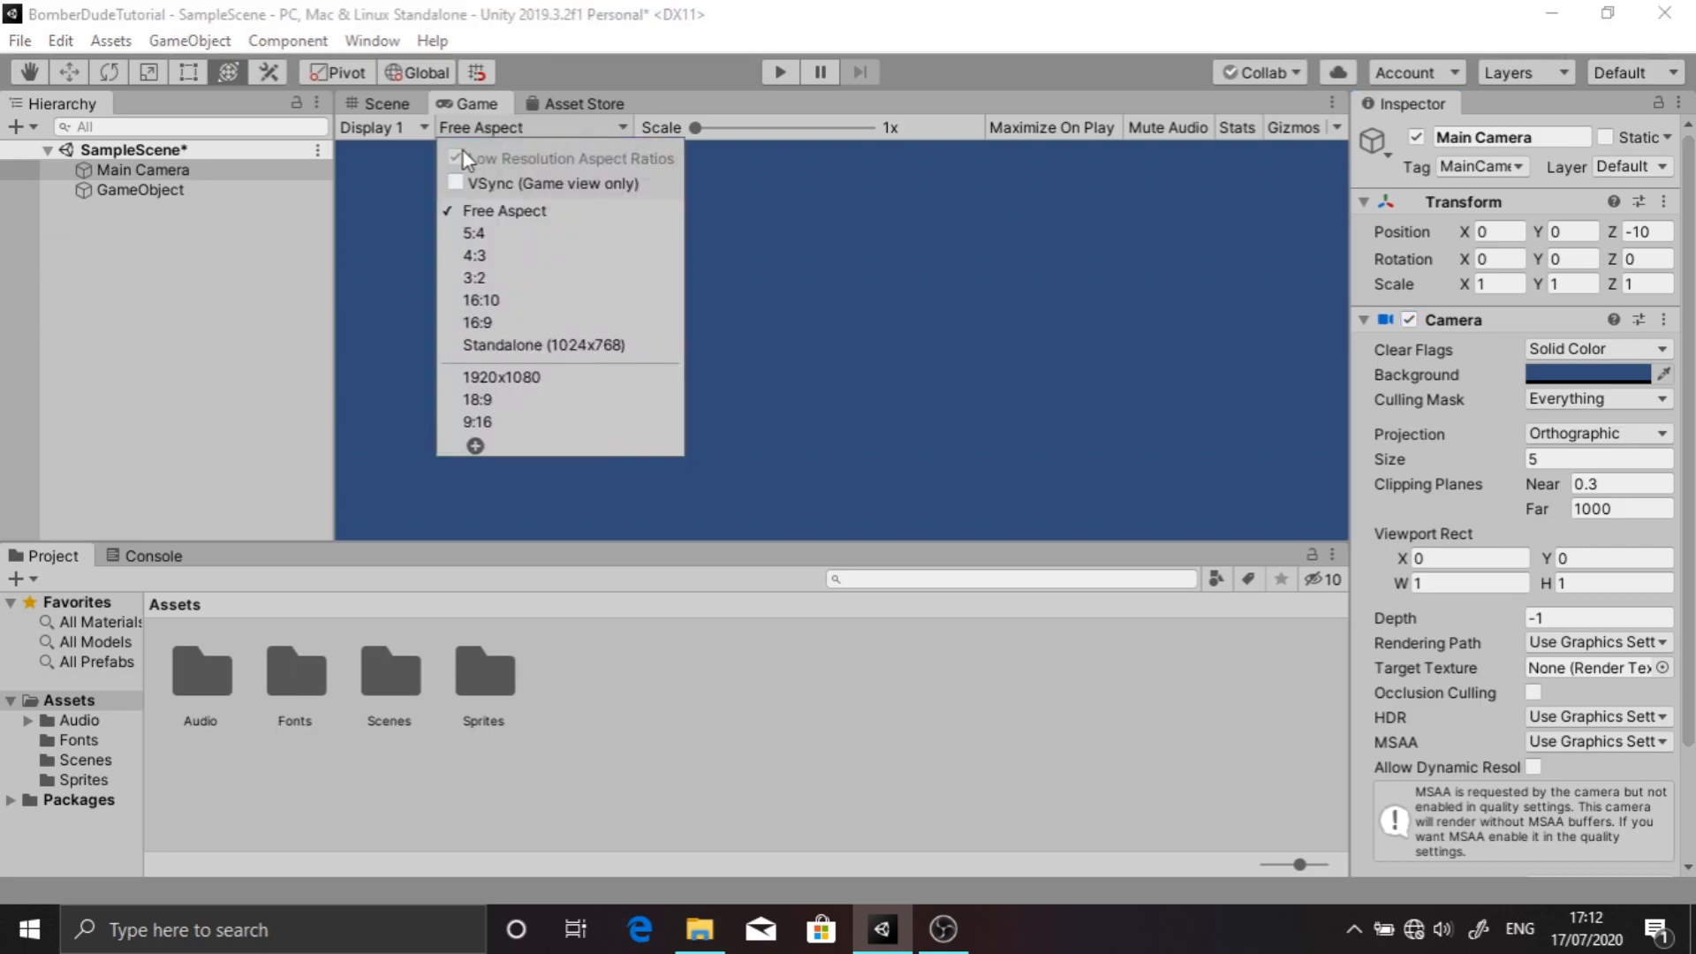
pyautogui.click(506, 302)
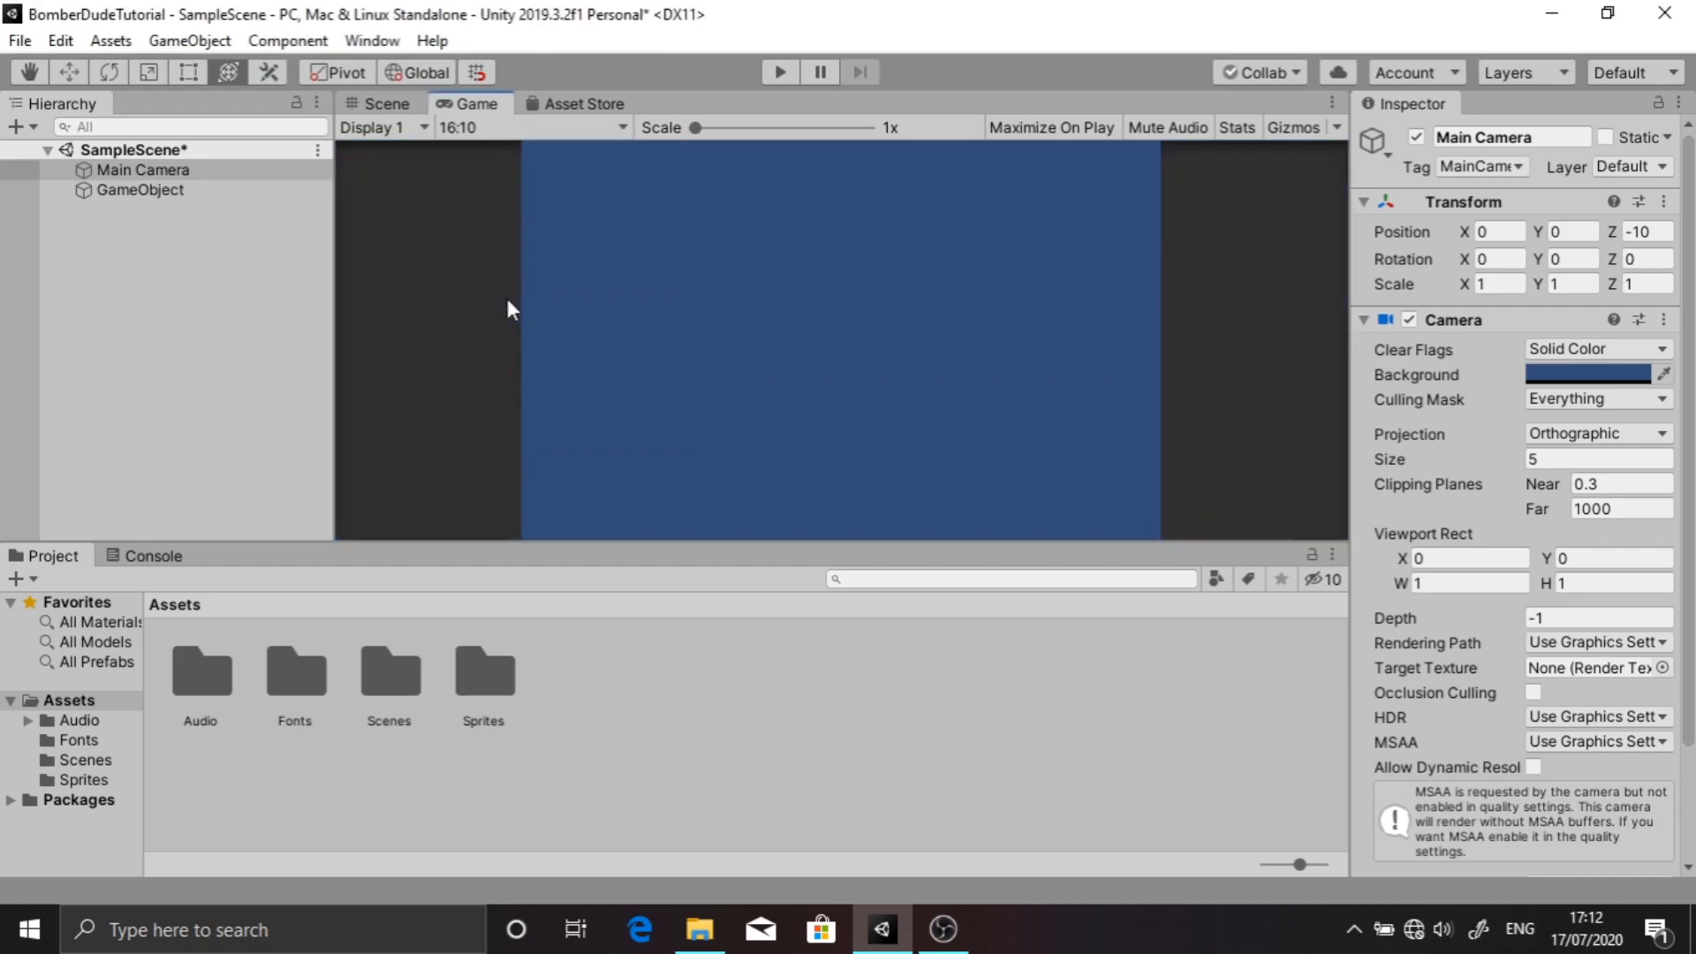
pyautogui.click(539, 124)
pyautogui.click(482, 323)
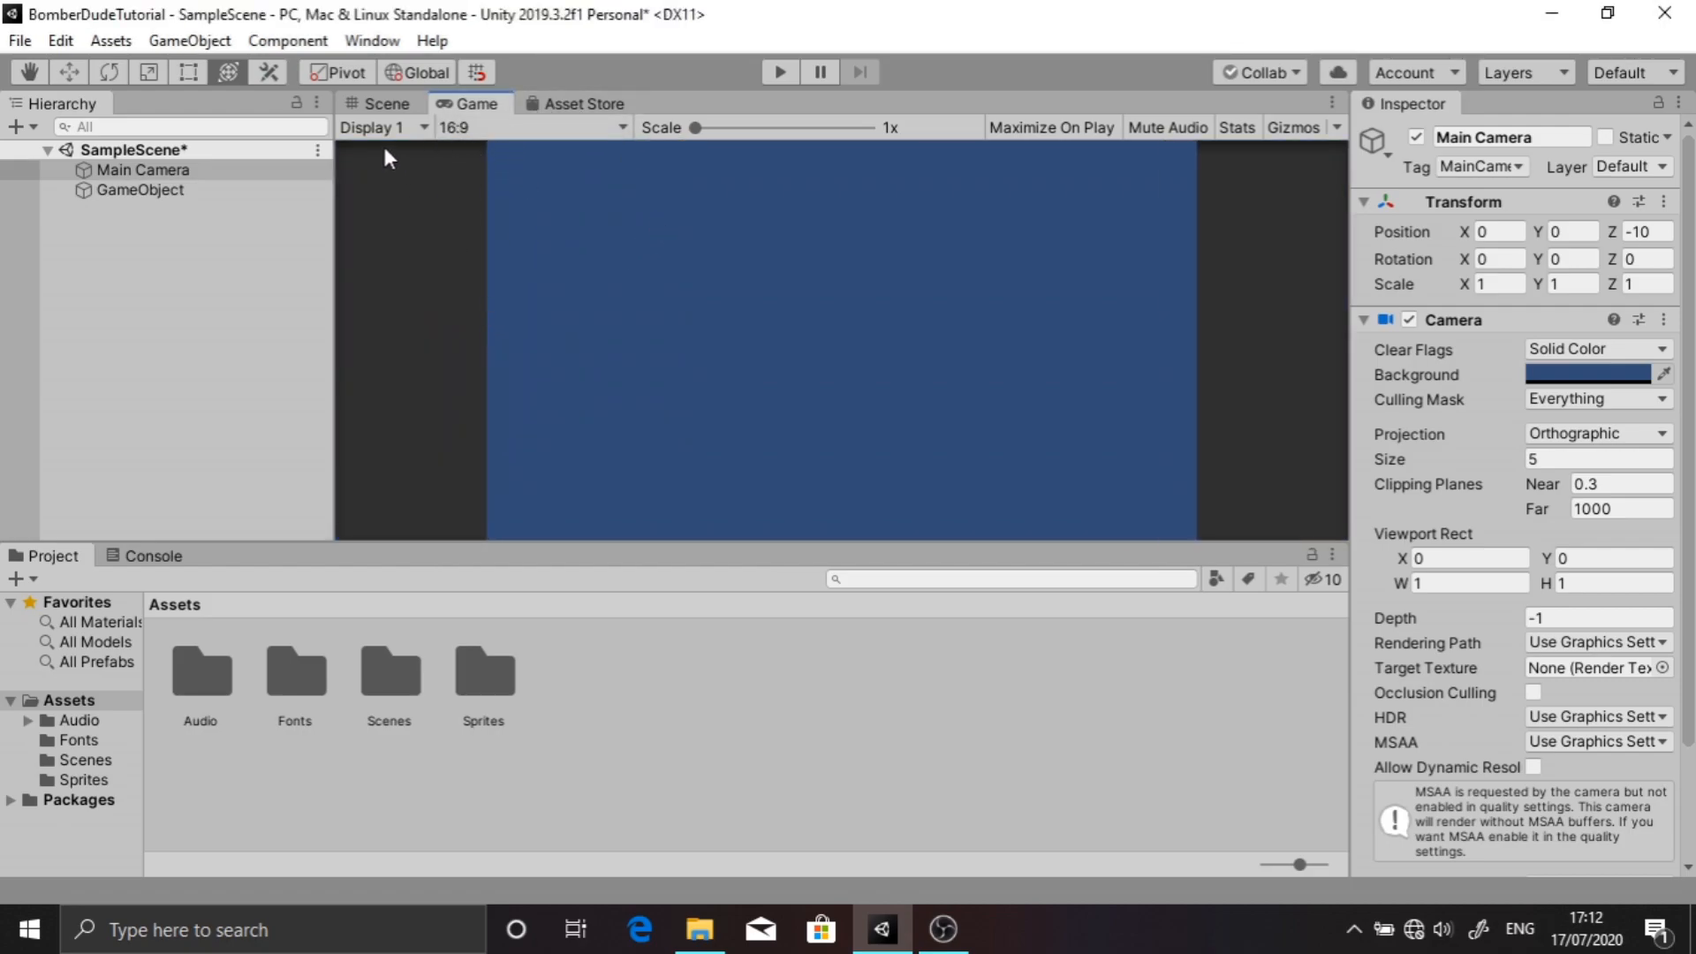
# View the Asset Store window, close it, and return to the Scene view
pyautogui.click(560, 104)
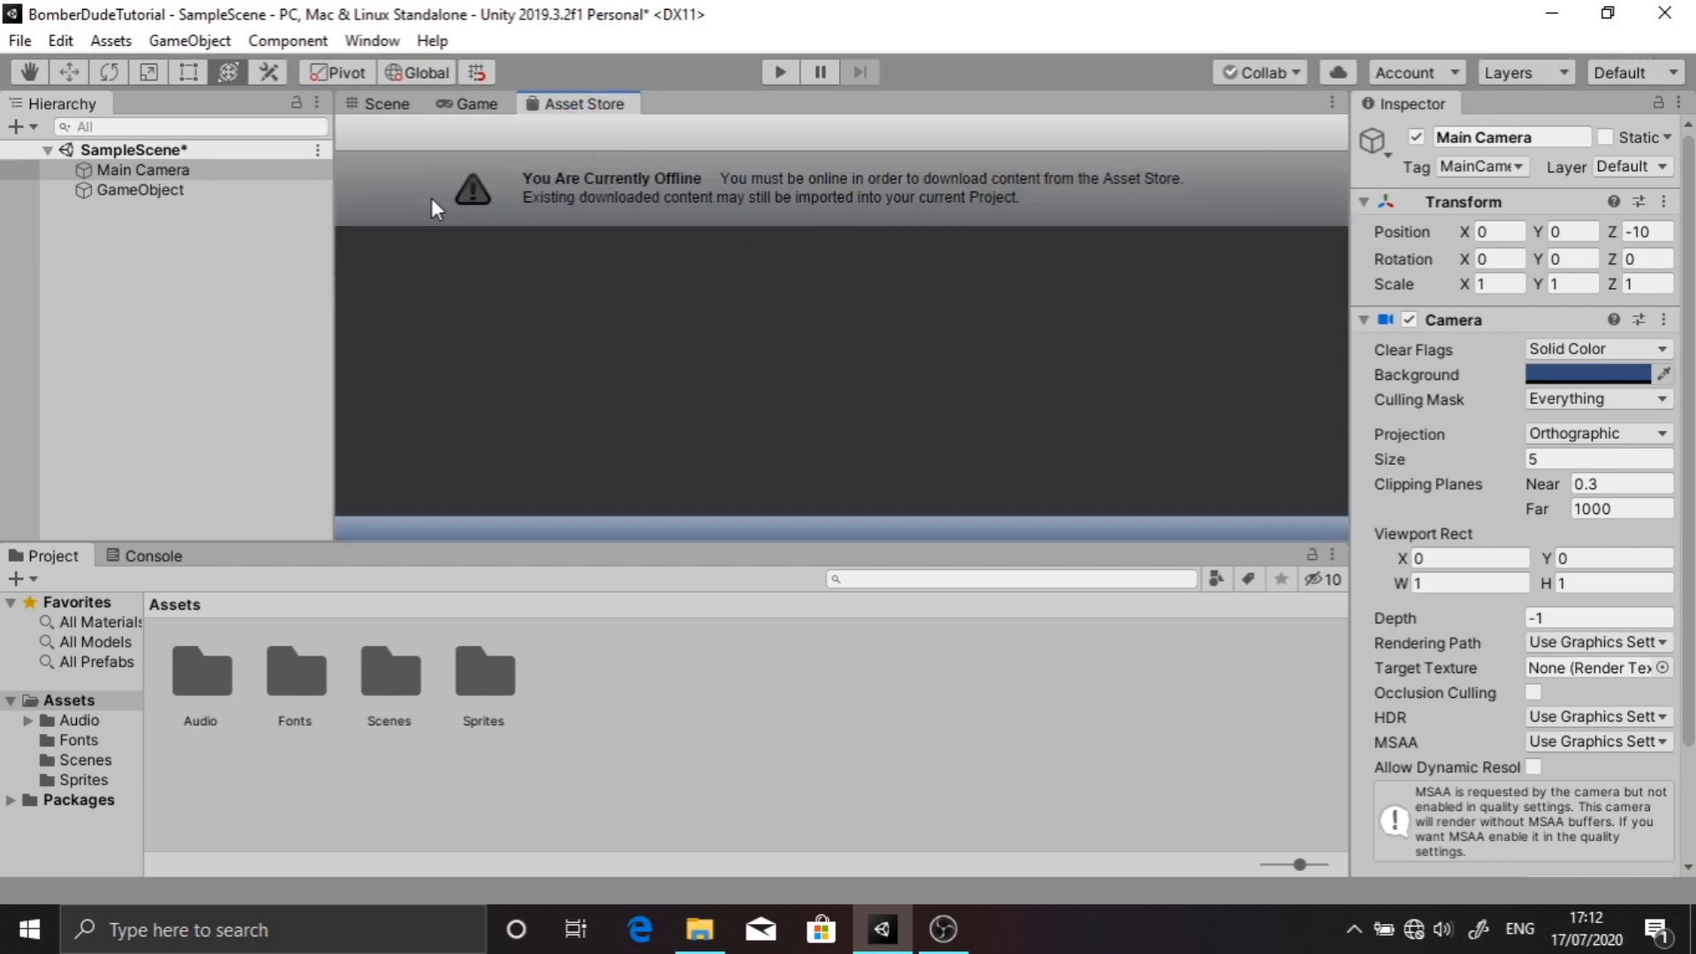
pyautogui.rightClick(579, 105)
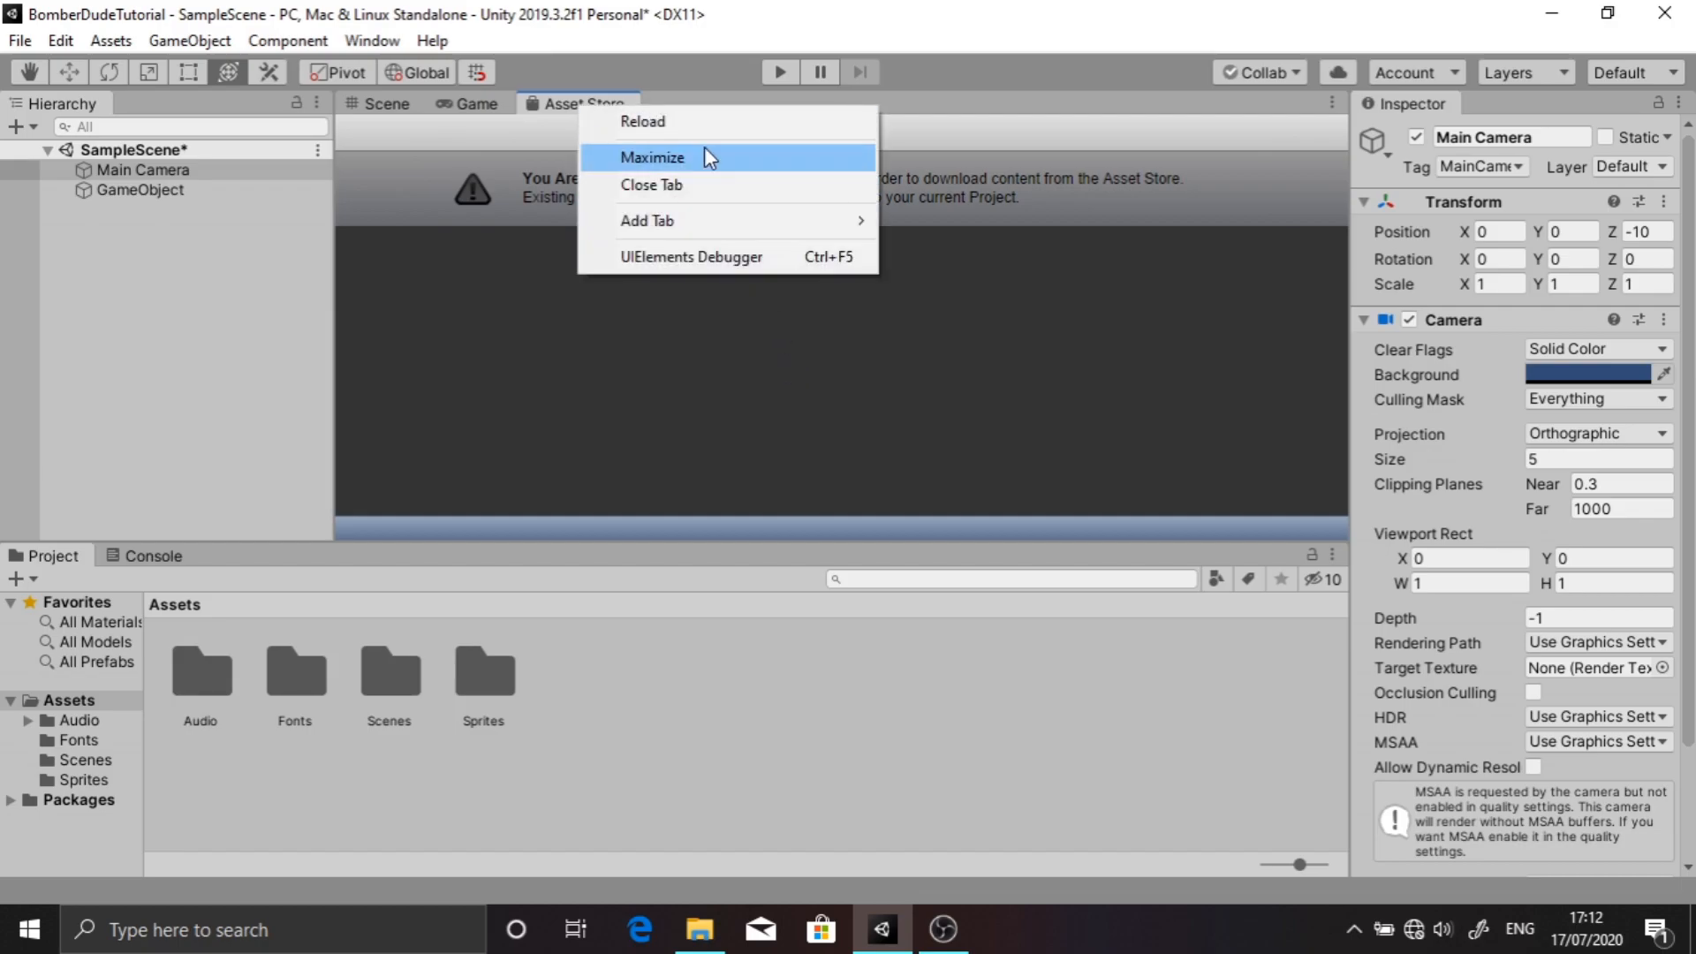
pyautogui.click(681, 187)
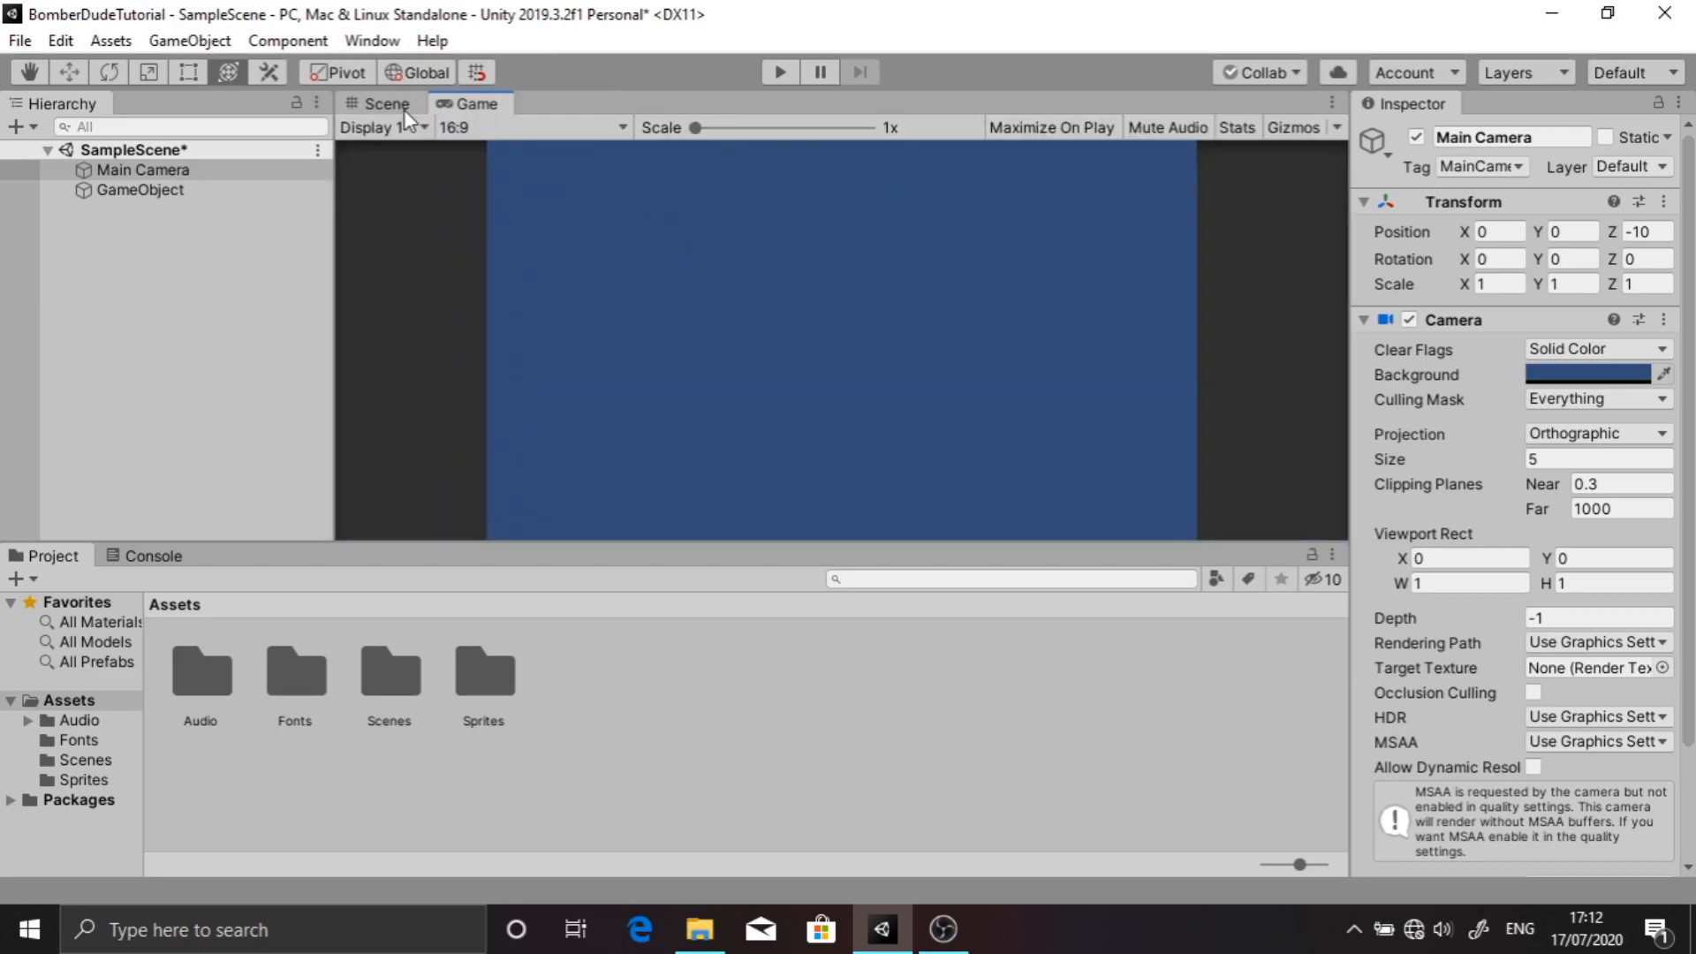
pyautogui.click(367, 104)
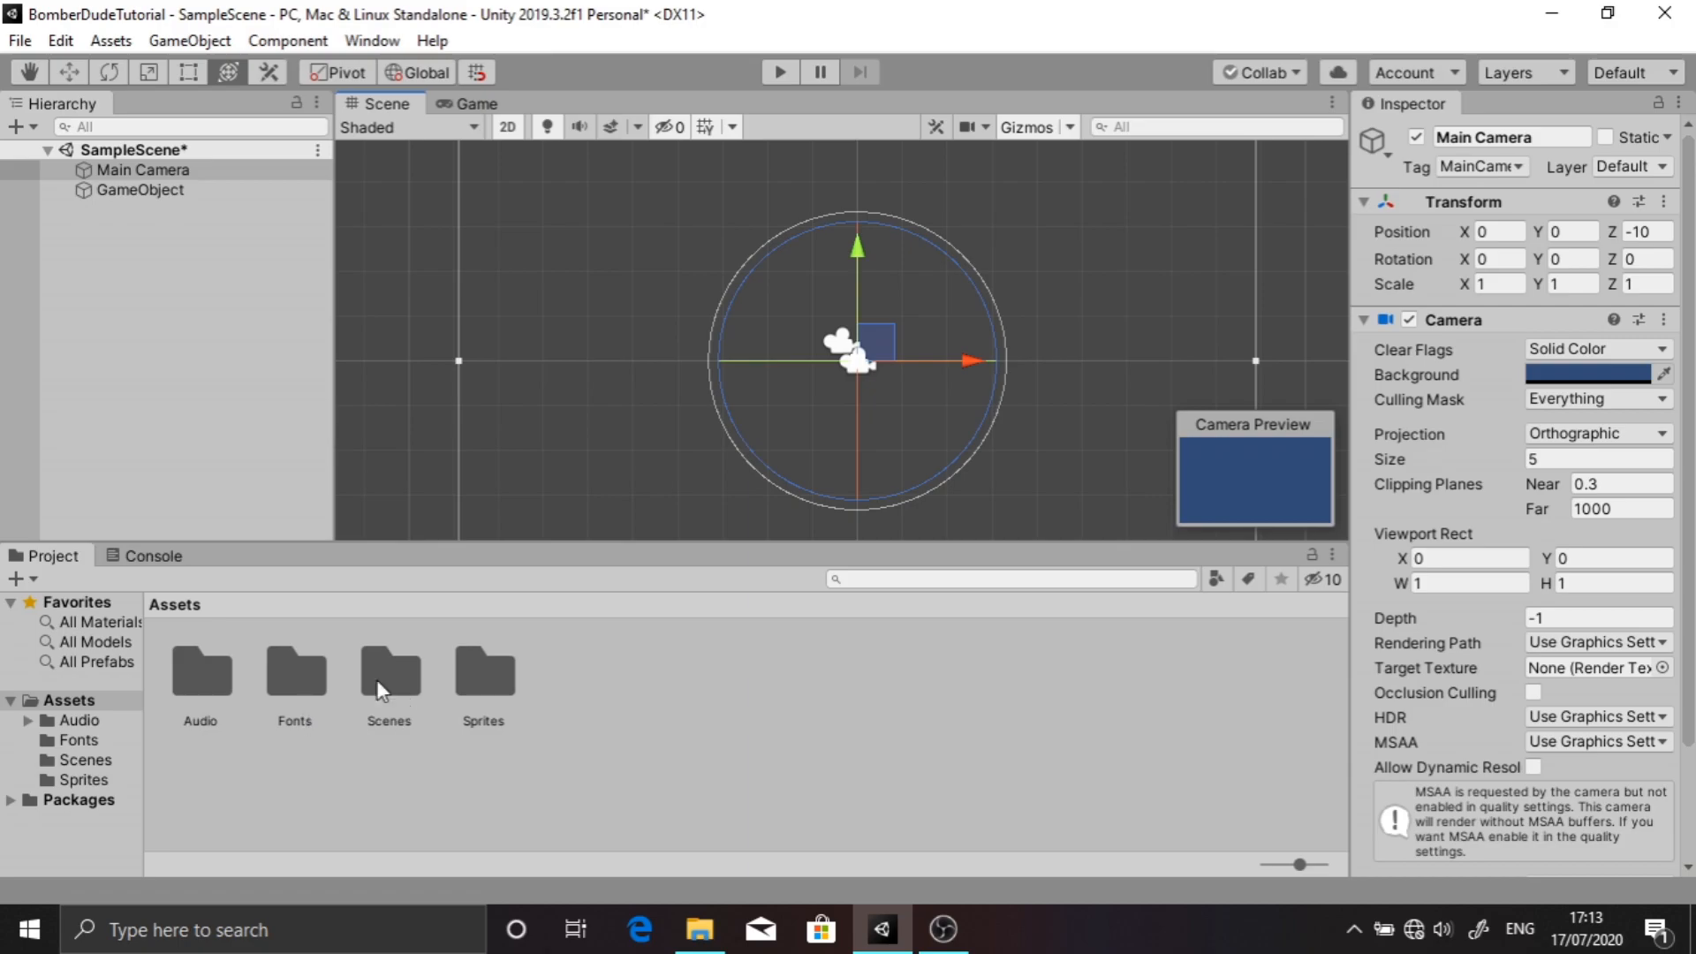
# Reveal the project's Audio folder in File Explorer and move that window aside to compare its folders with the Project assets
pyautogui.click(130, 715)
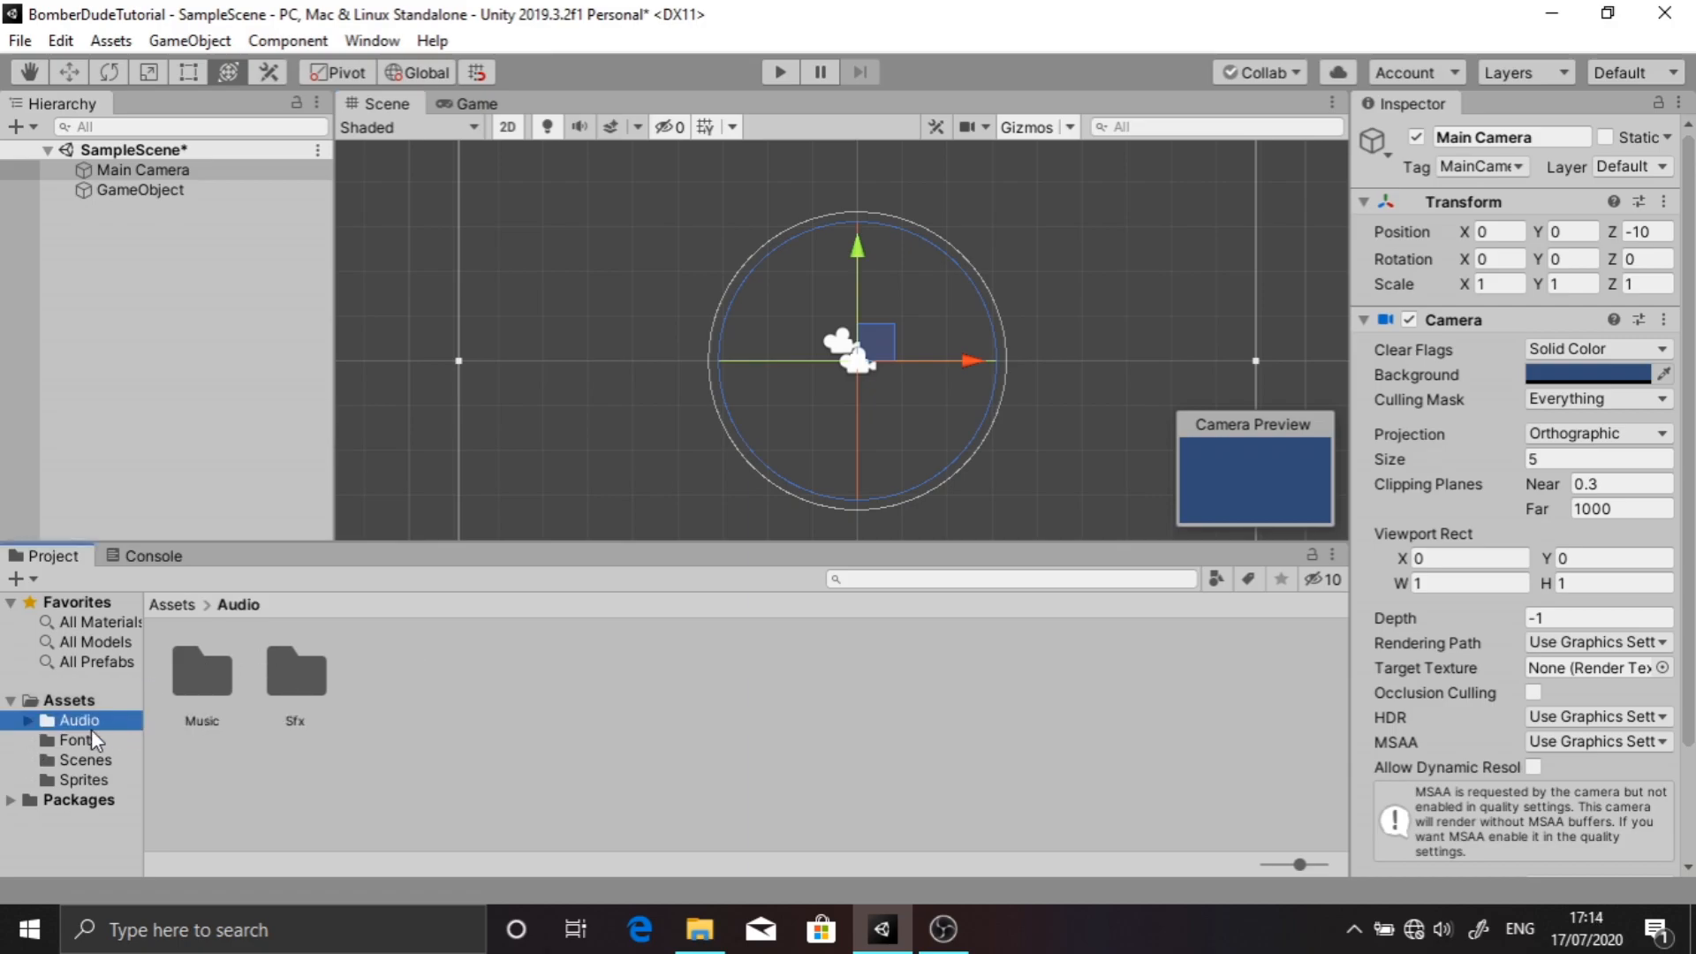
pyautogui.rightClick(92, 729)
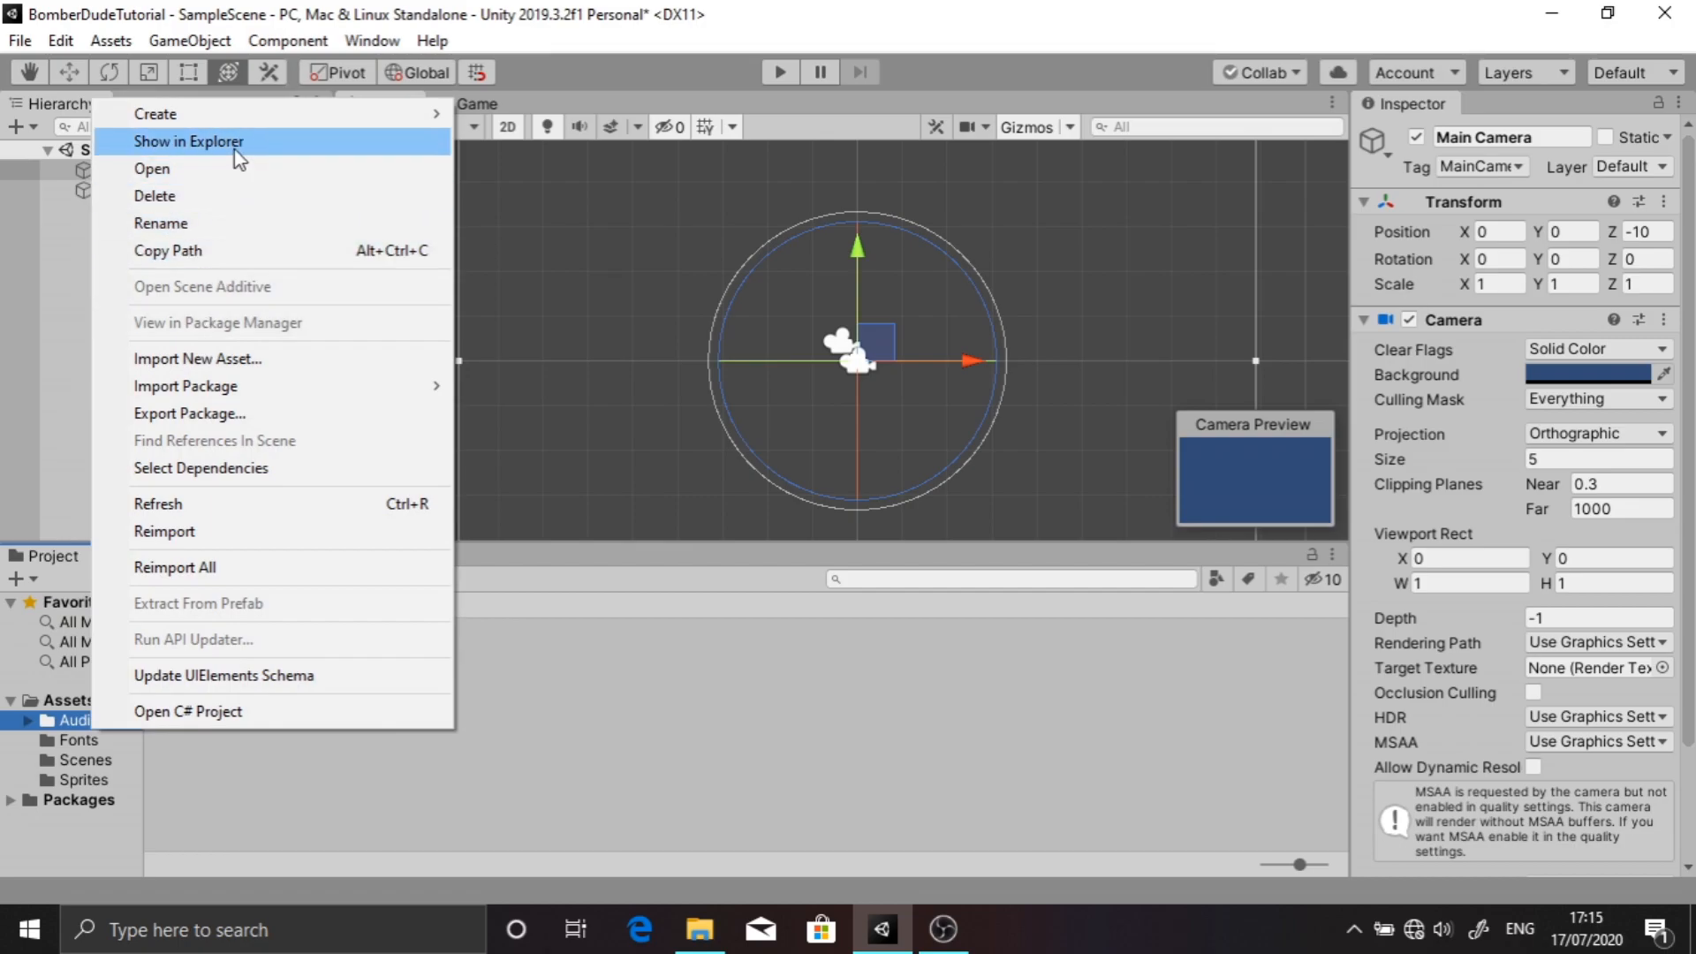
pyautogui.click(188, 141)
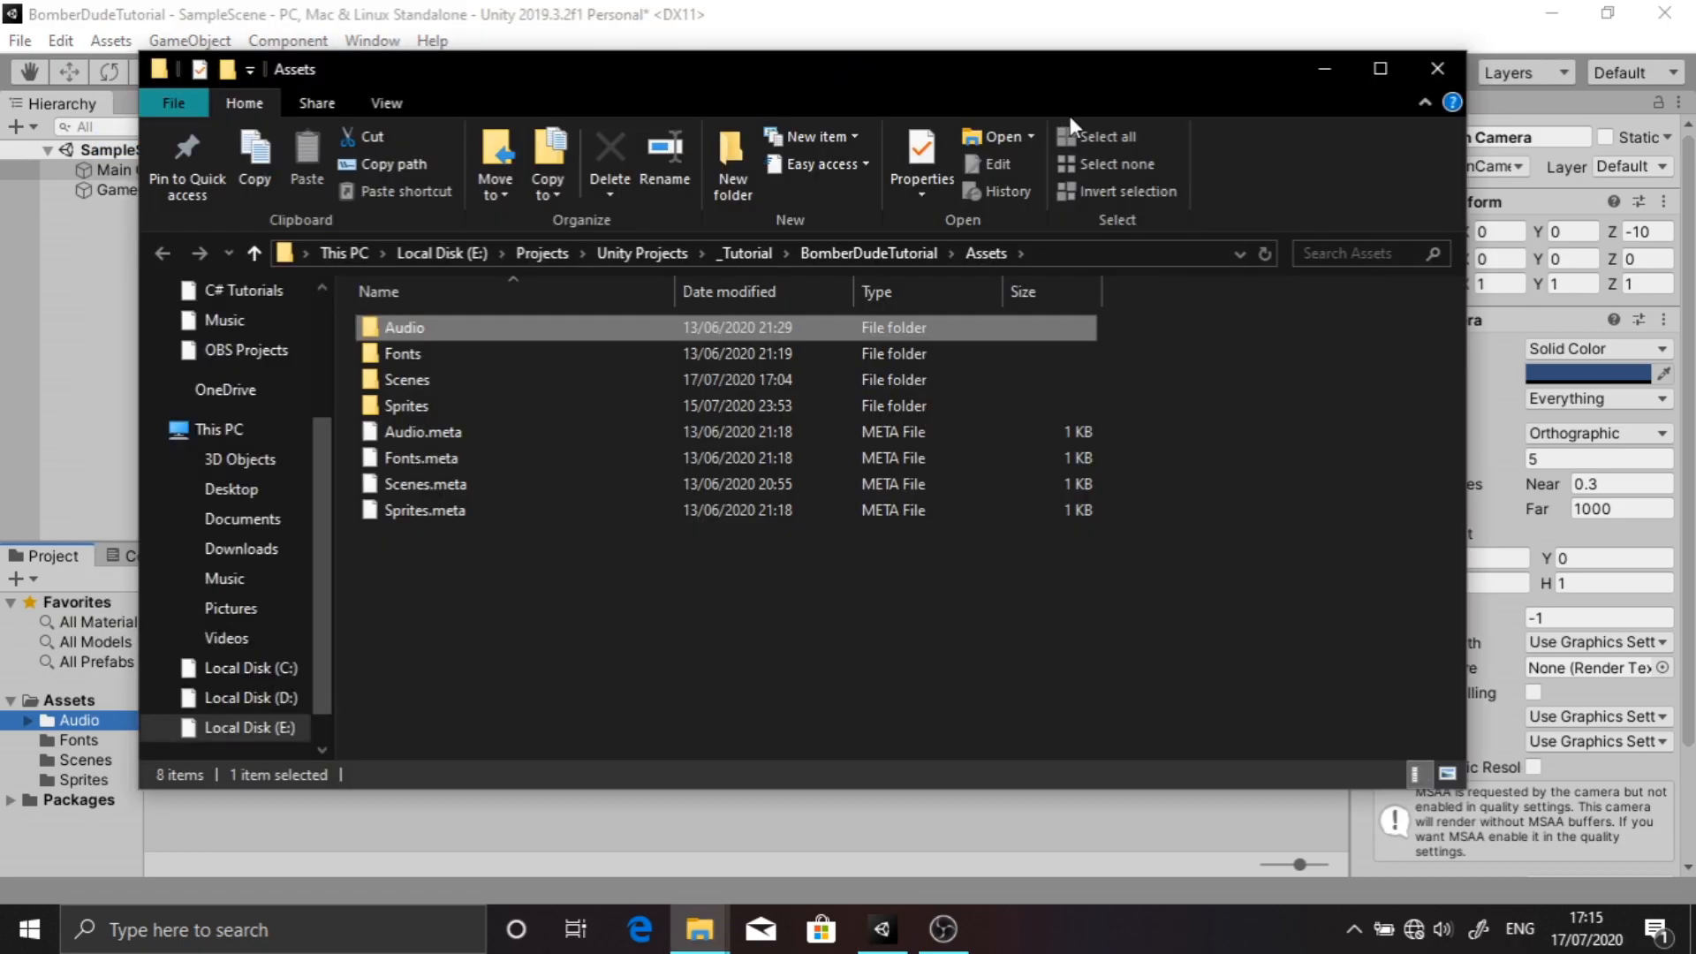
pyautogui.moveTo(749, 64); pyautogui.dragTo(1371, 54)
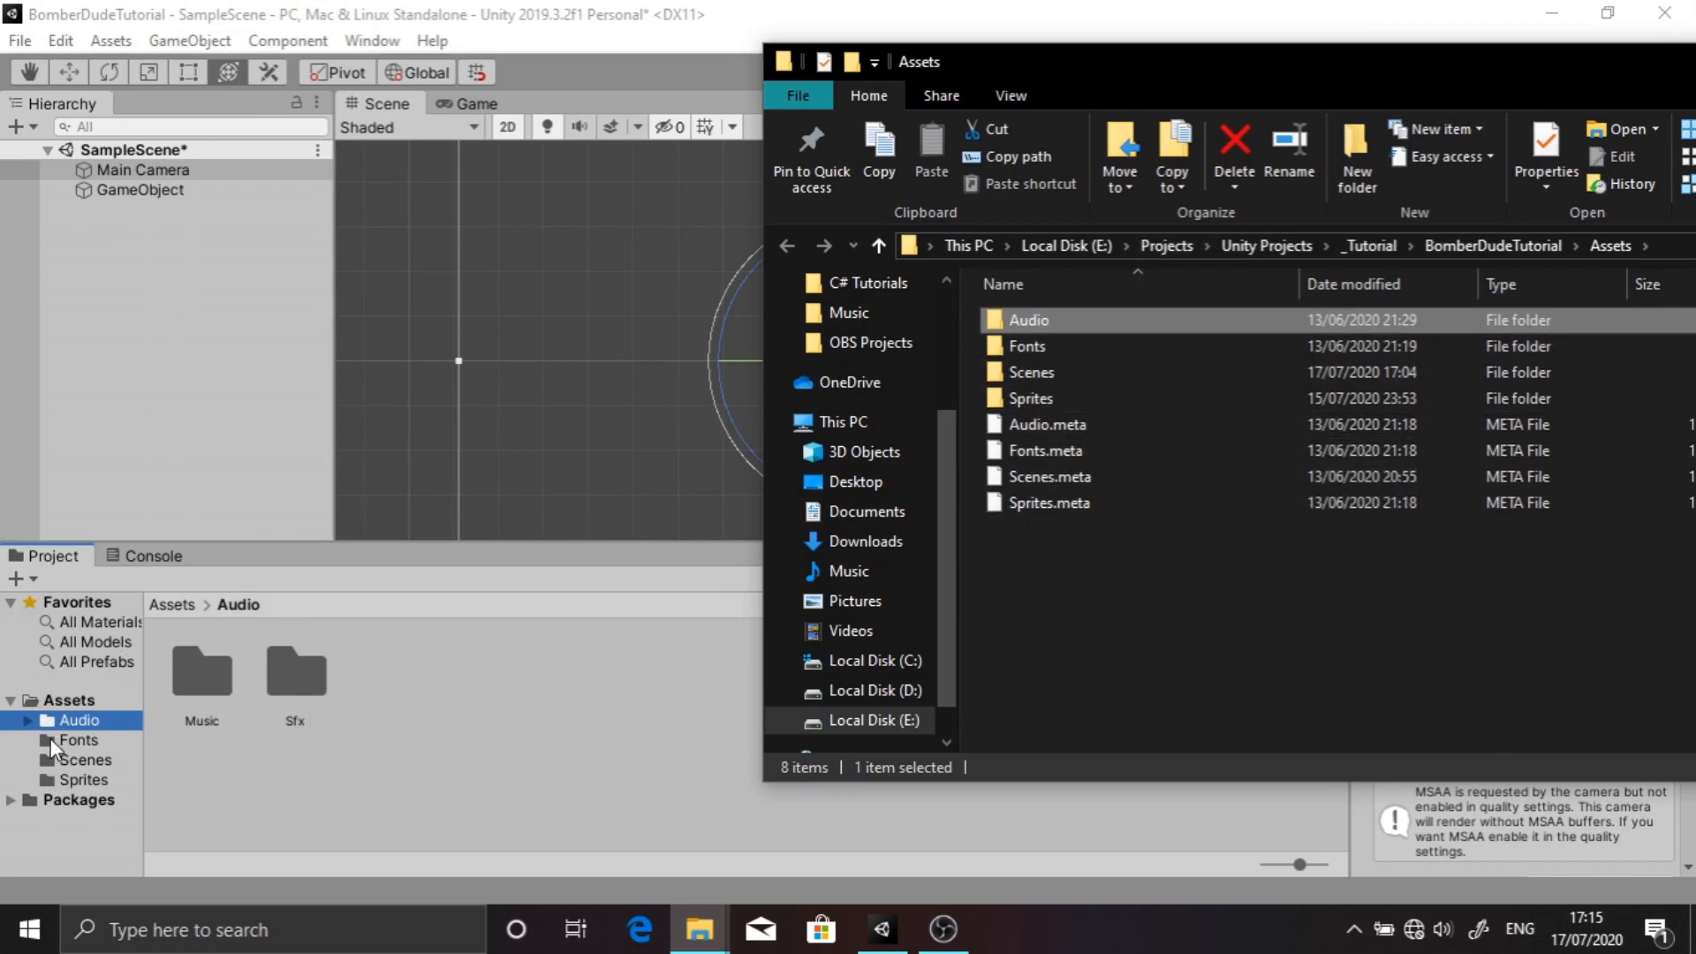
pyautogui.moveTo(1068, 555); pyautogui.dragTo(1063, 466)
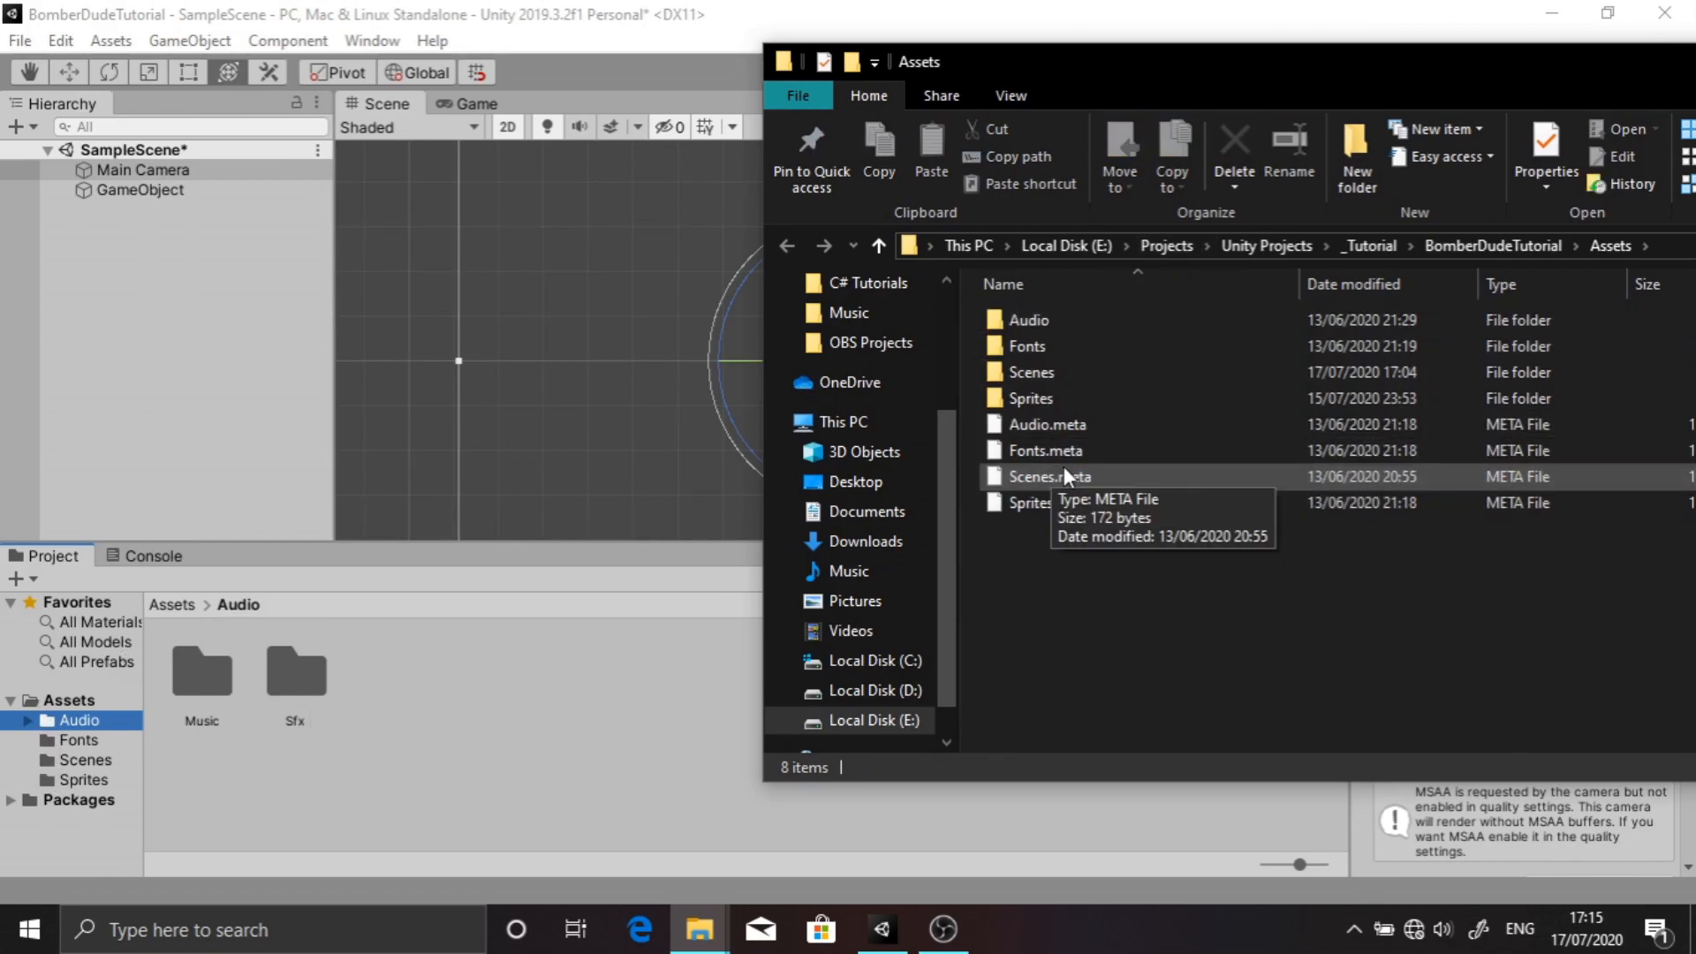
# Browse the Audio and Music folders in File Explorer, go back up to Assets, and return to the Unity editor
pyautogui.doubleClick(1085, 318)
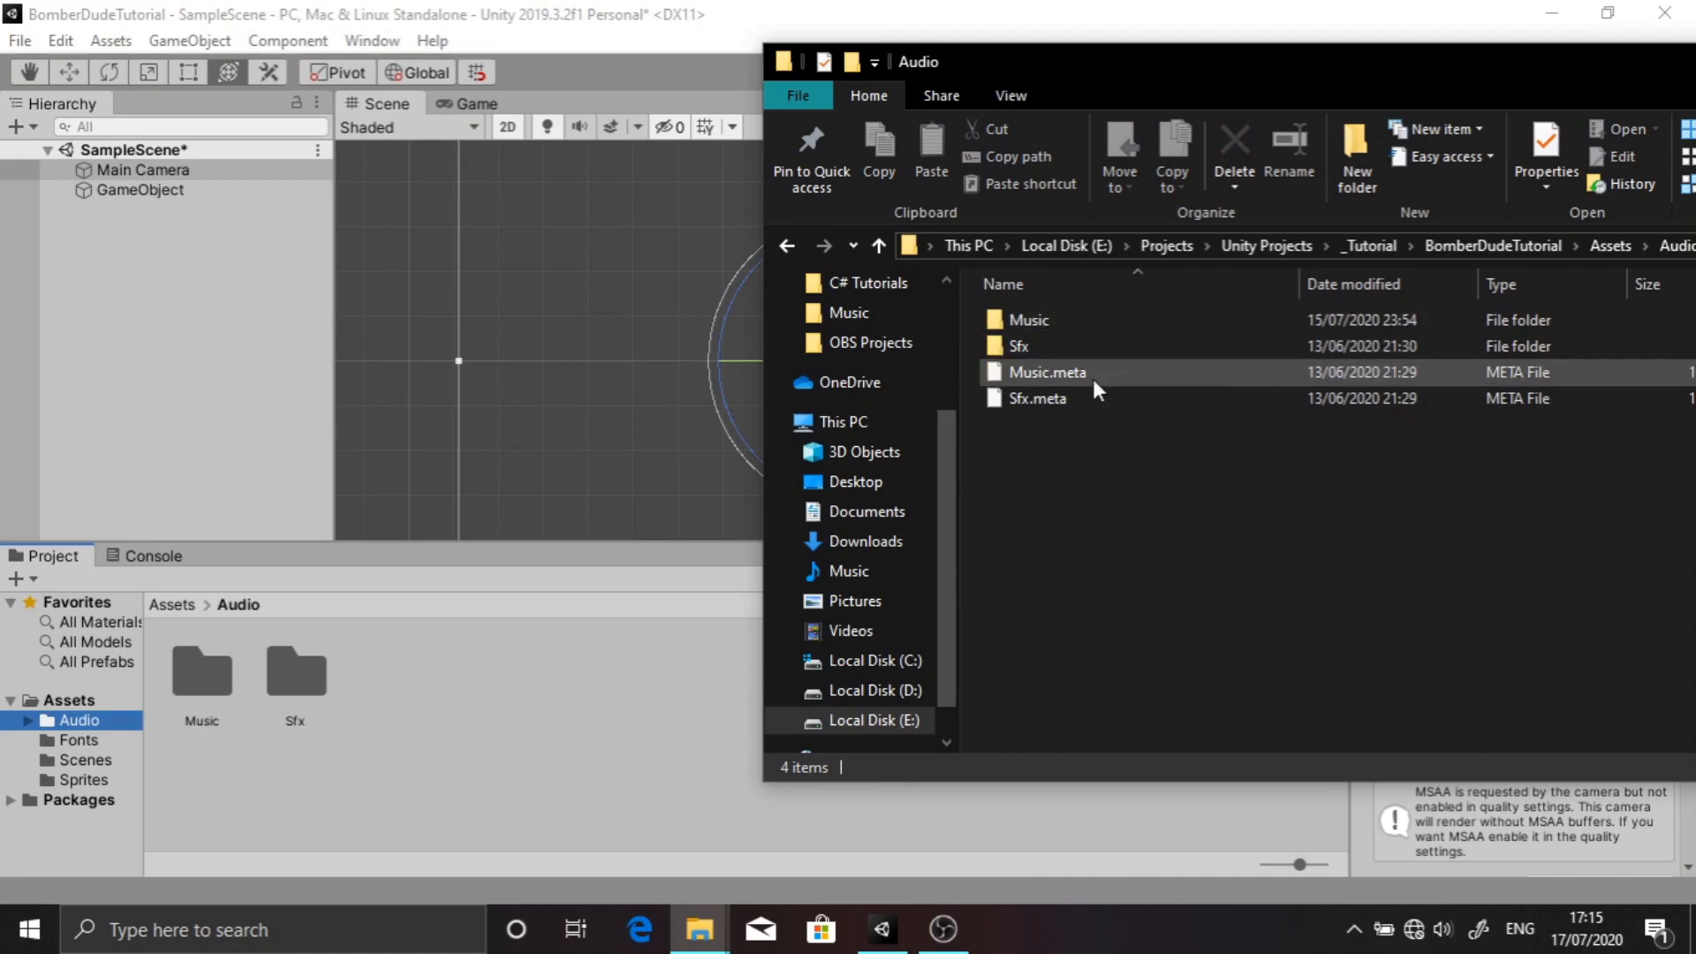
pyautogui.click(1078, 319)
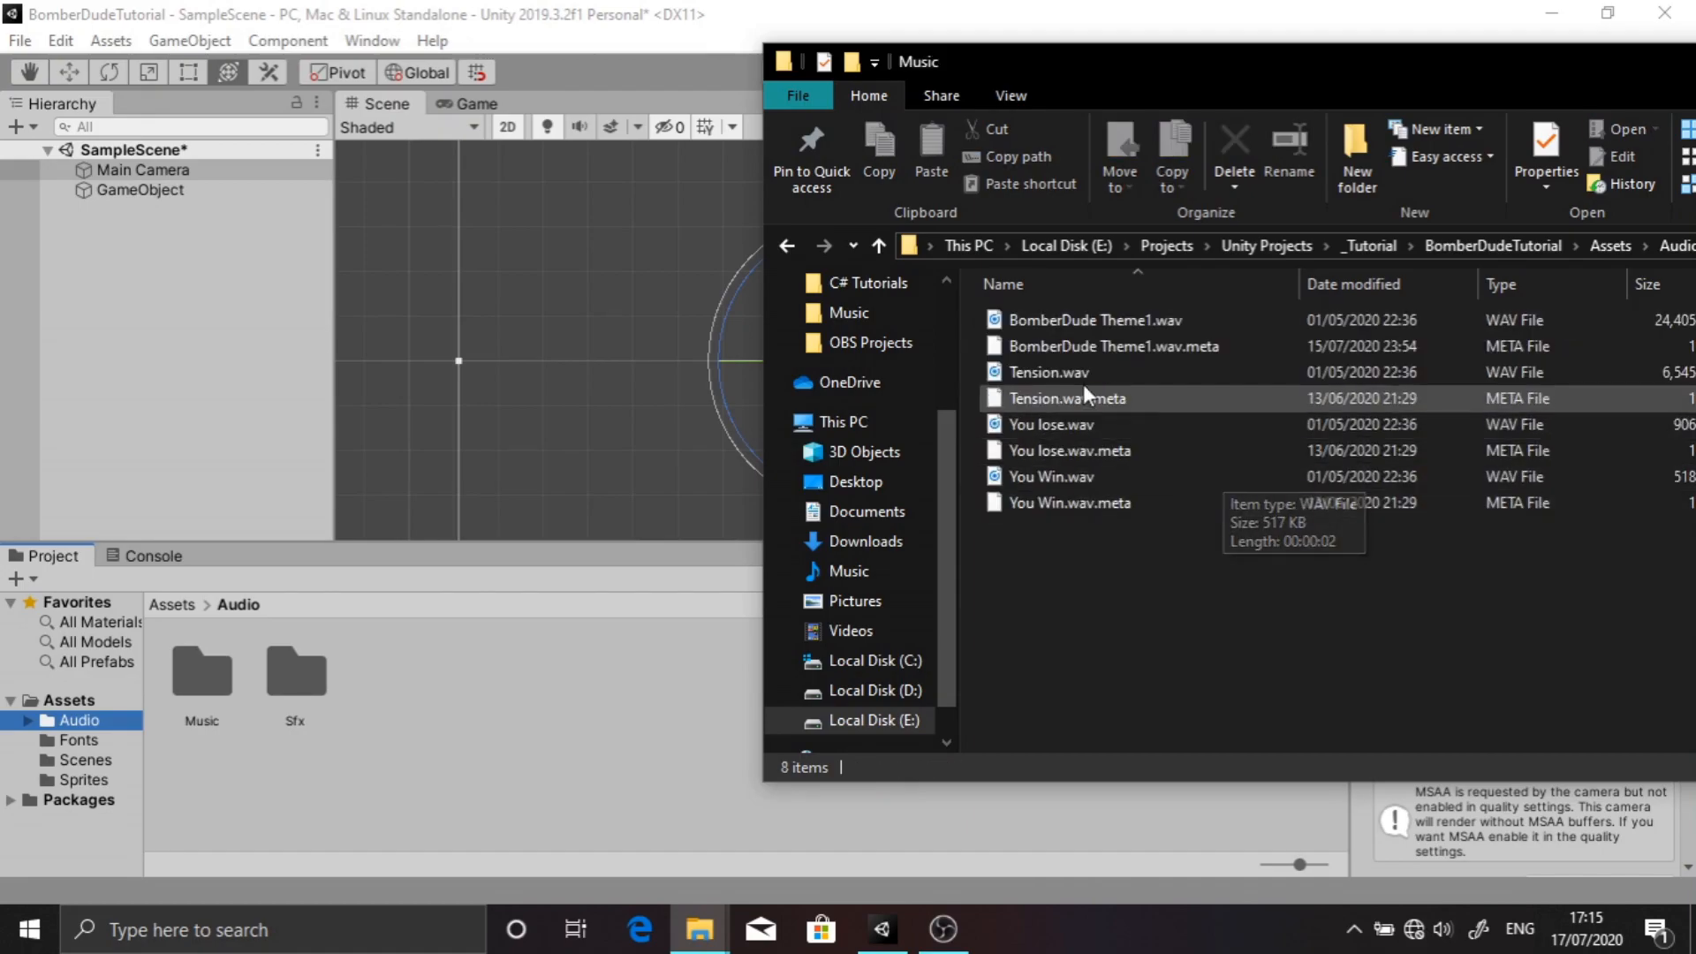
pyautogui.click(1597, 244)
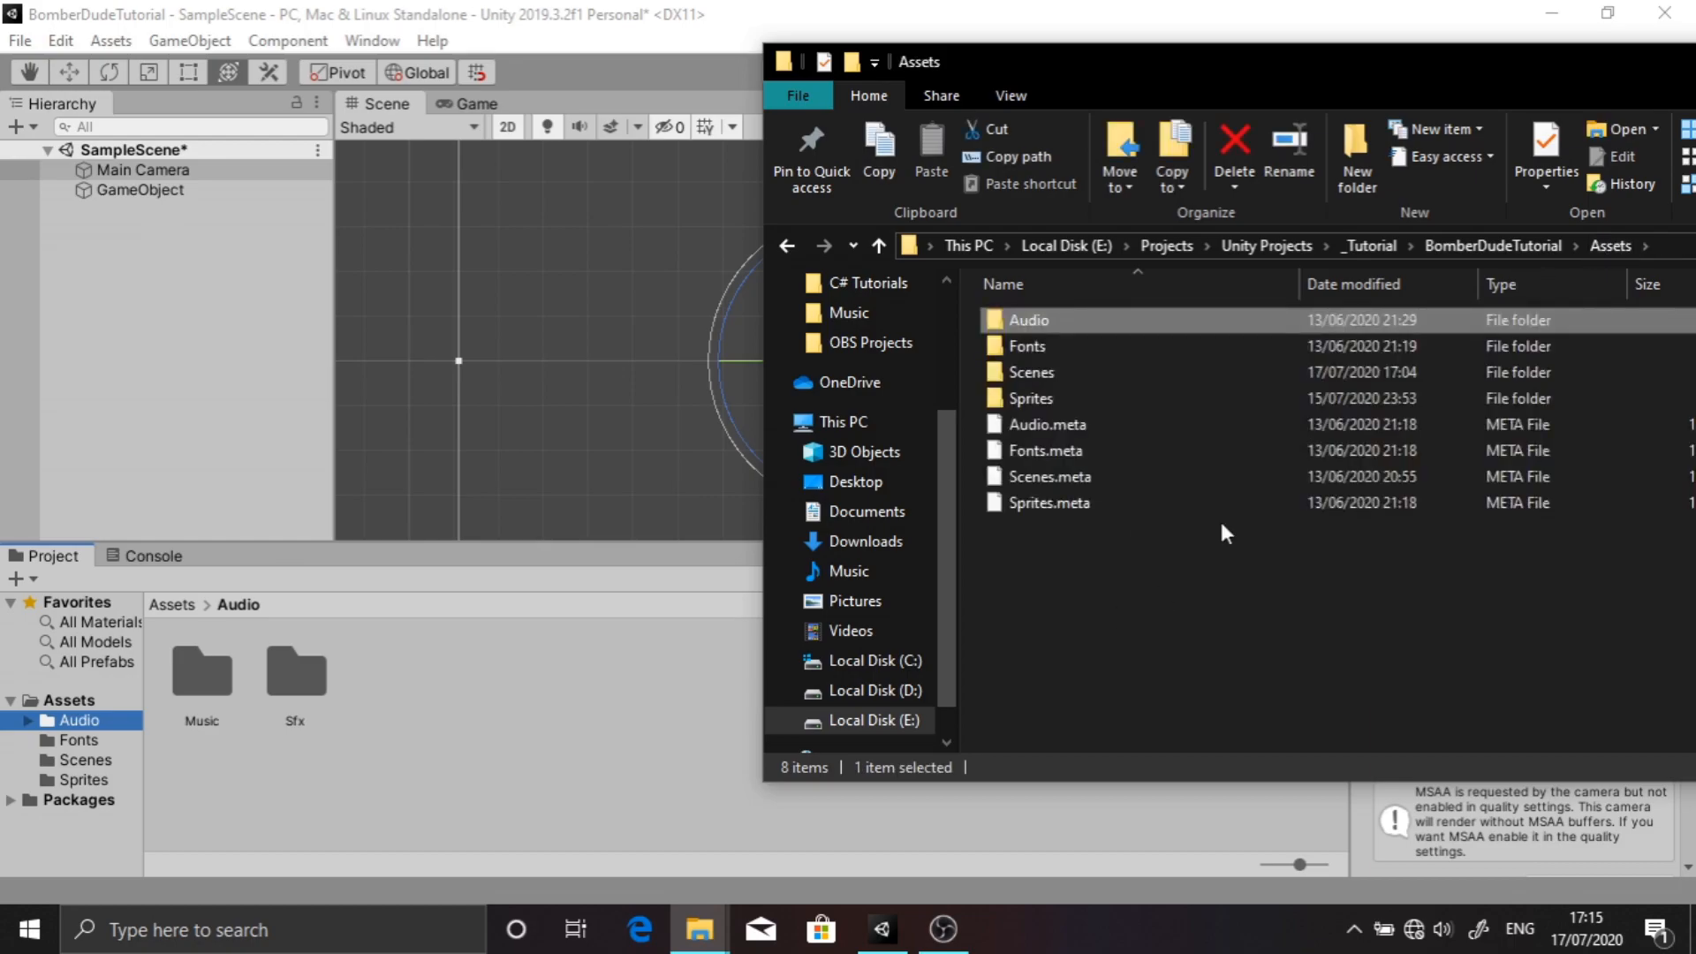
pyautogui.click(1480, 36)
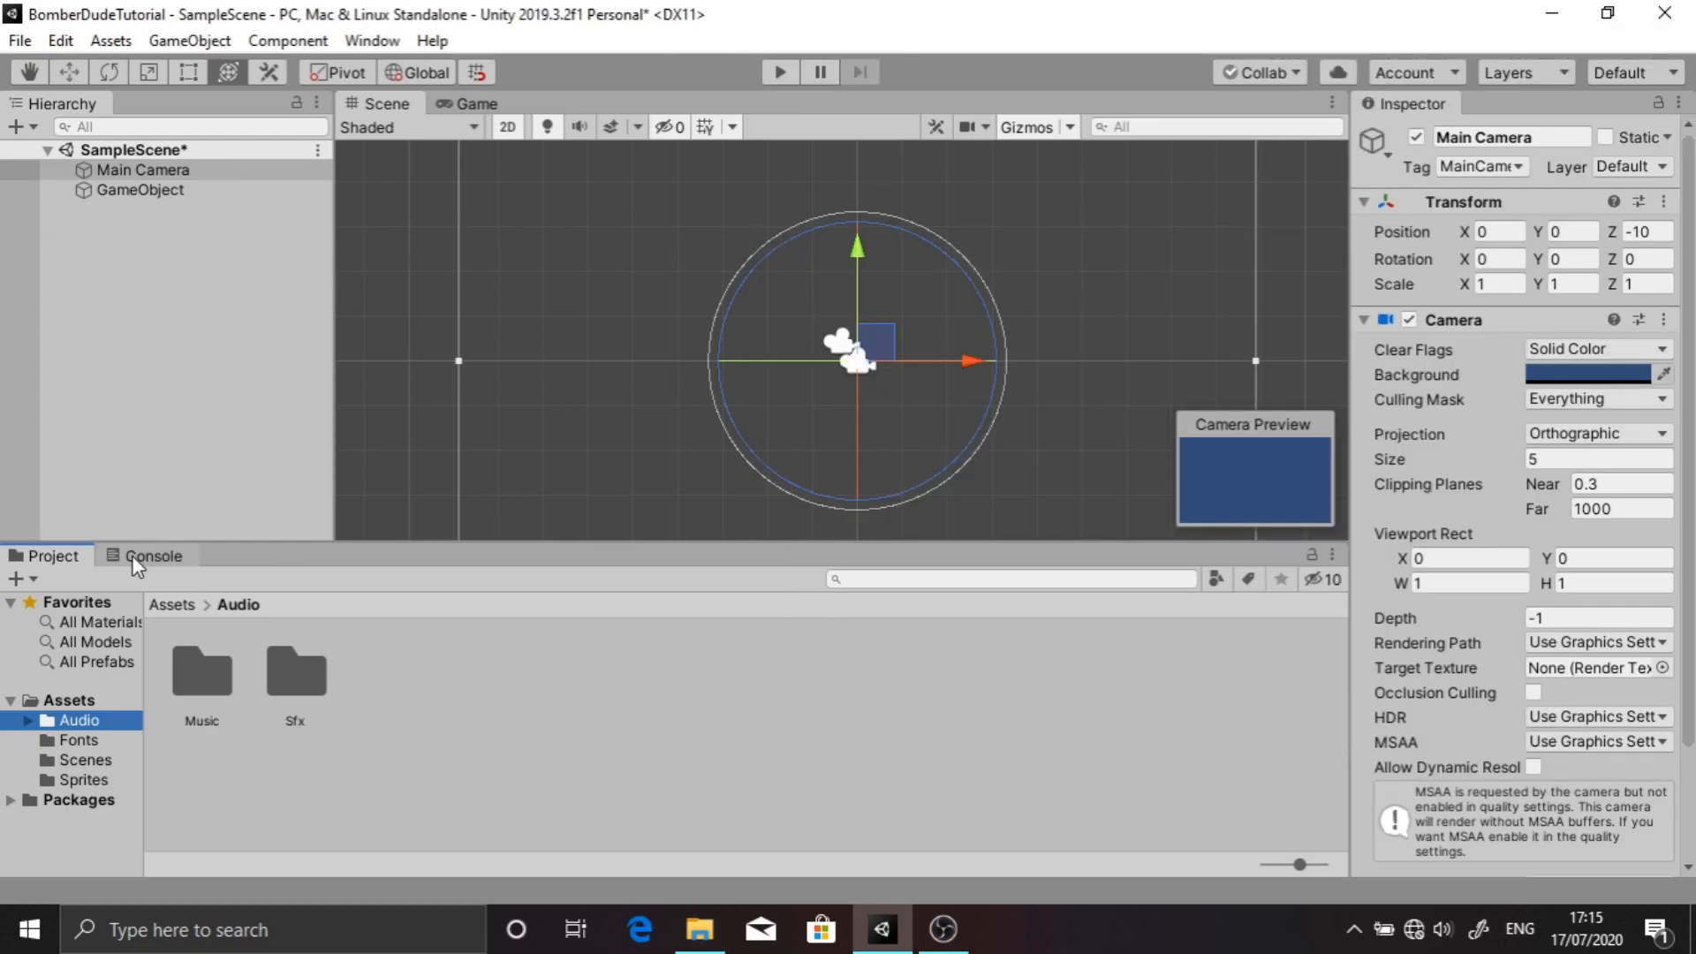
# View the Console, clear the Main Camera selection in the scene, and return to the project assets
pyautogui.click(136, 558)
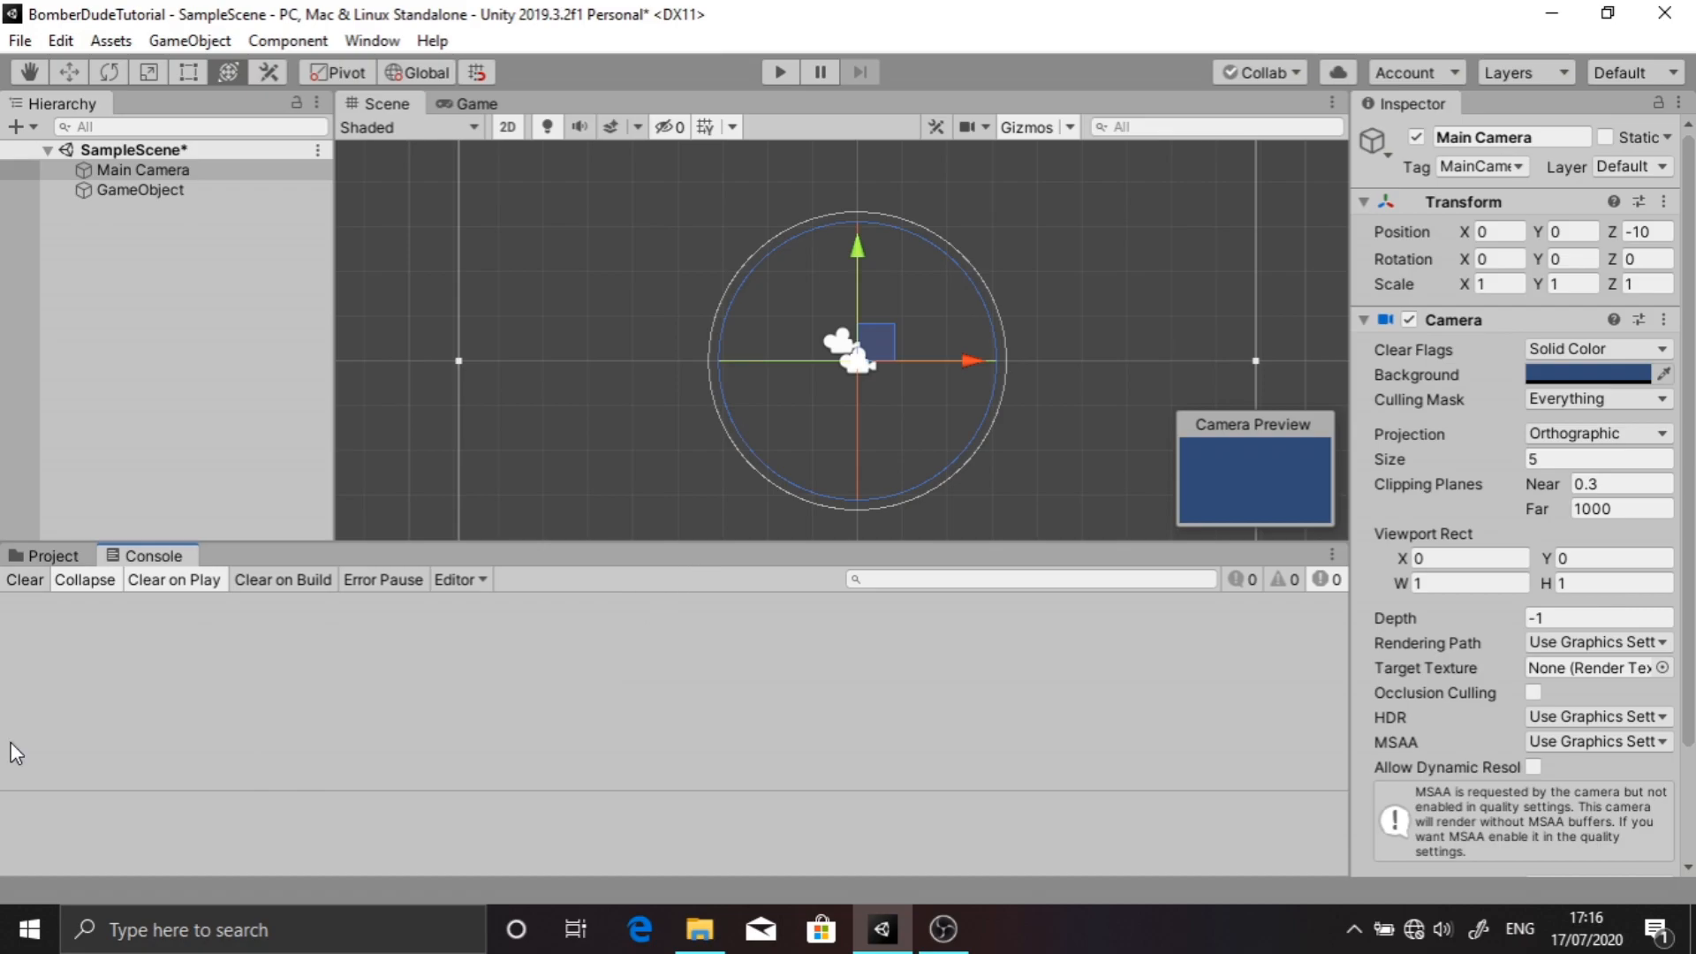
pyautogui.click(418, 306)
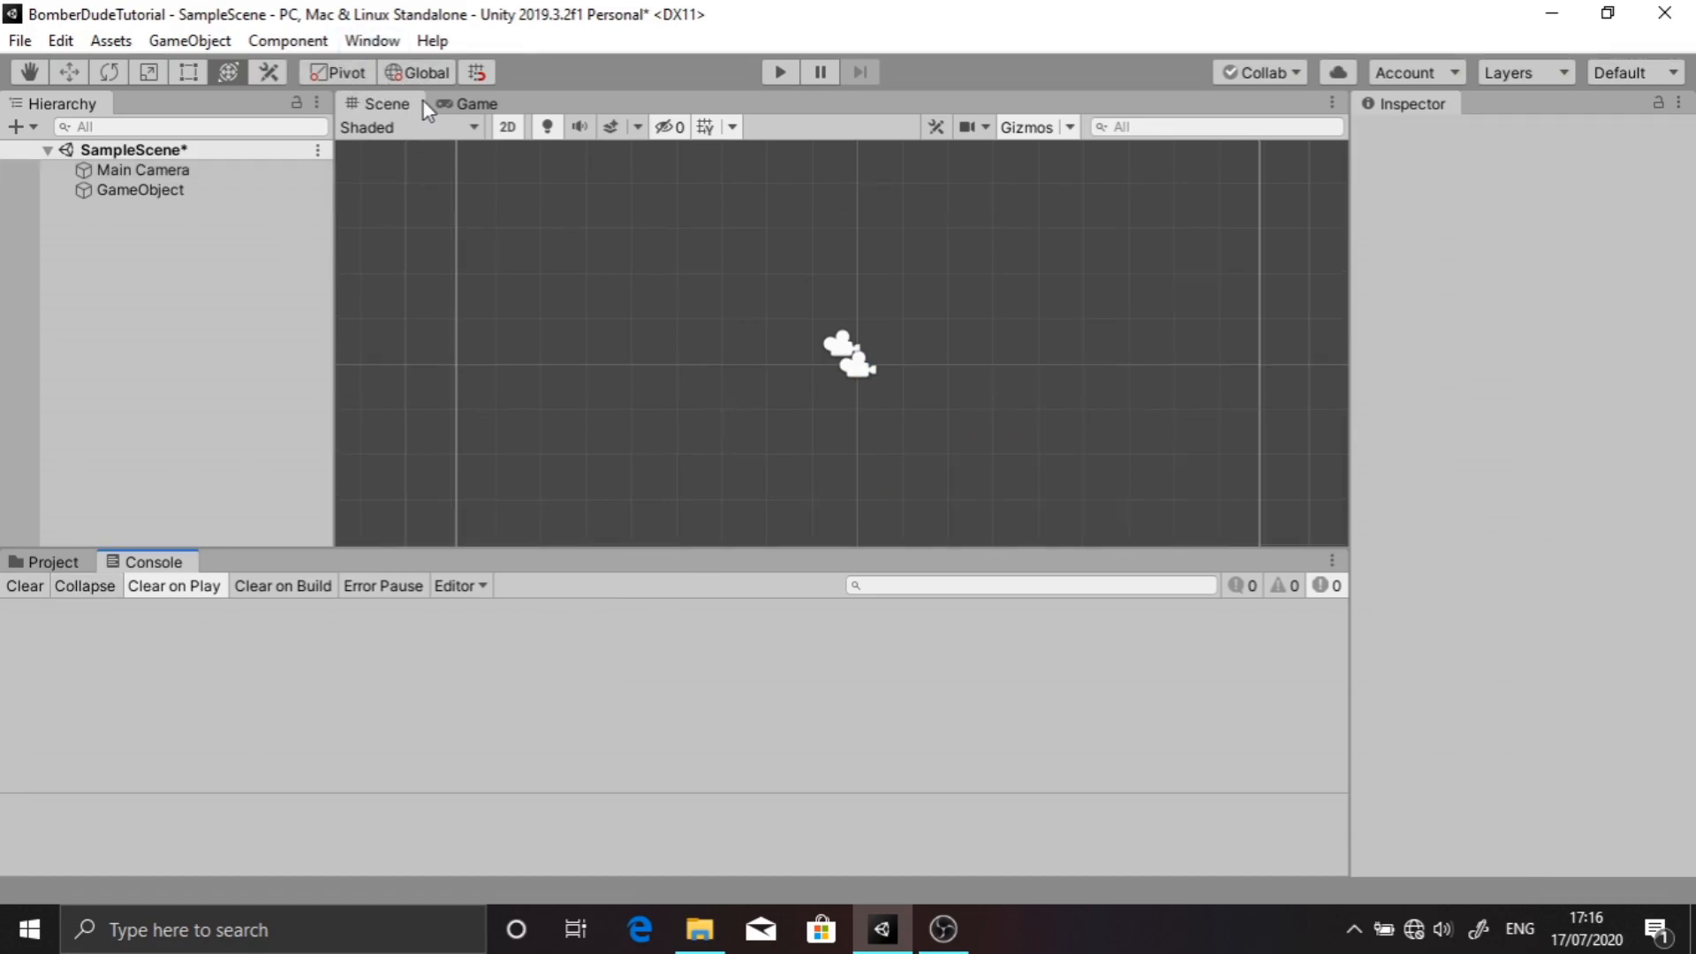
pyautogui.click(74, 564)
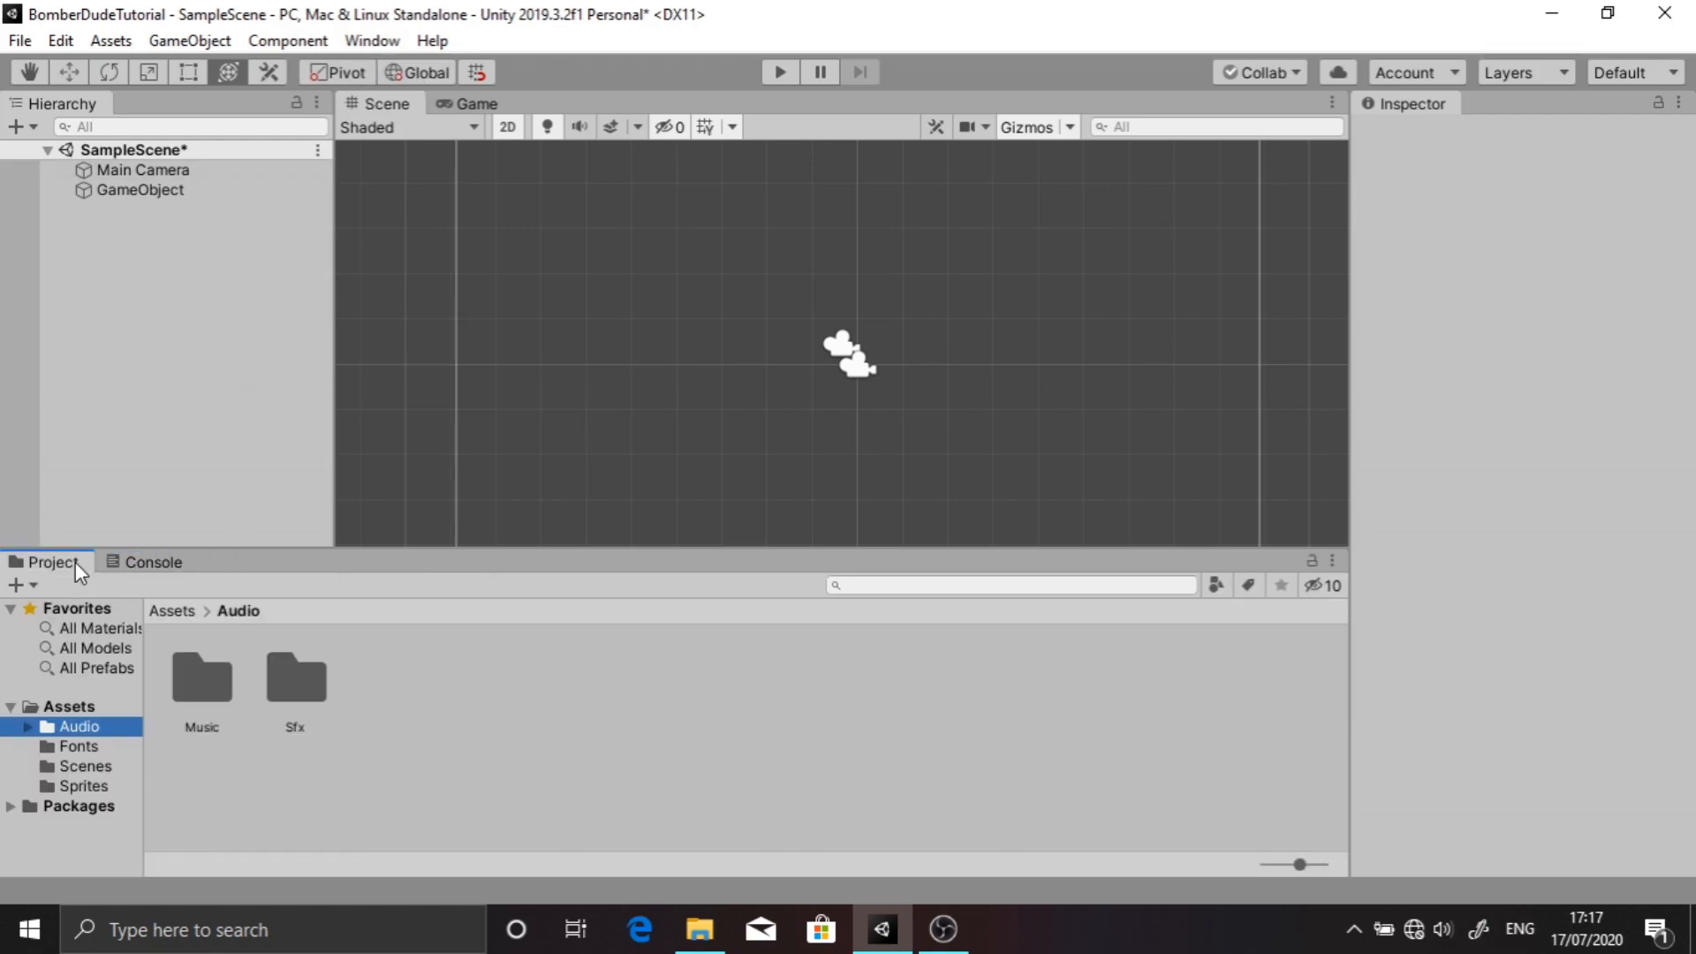
# Place the Icon1 sprite from the Sprites folder near the middle of the scene and select it in the Hierarchy
pyautogui.click(71, 786)
pyautogui.moveTo(565, 681); pyautogui.dragTo(853, 342)
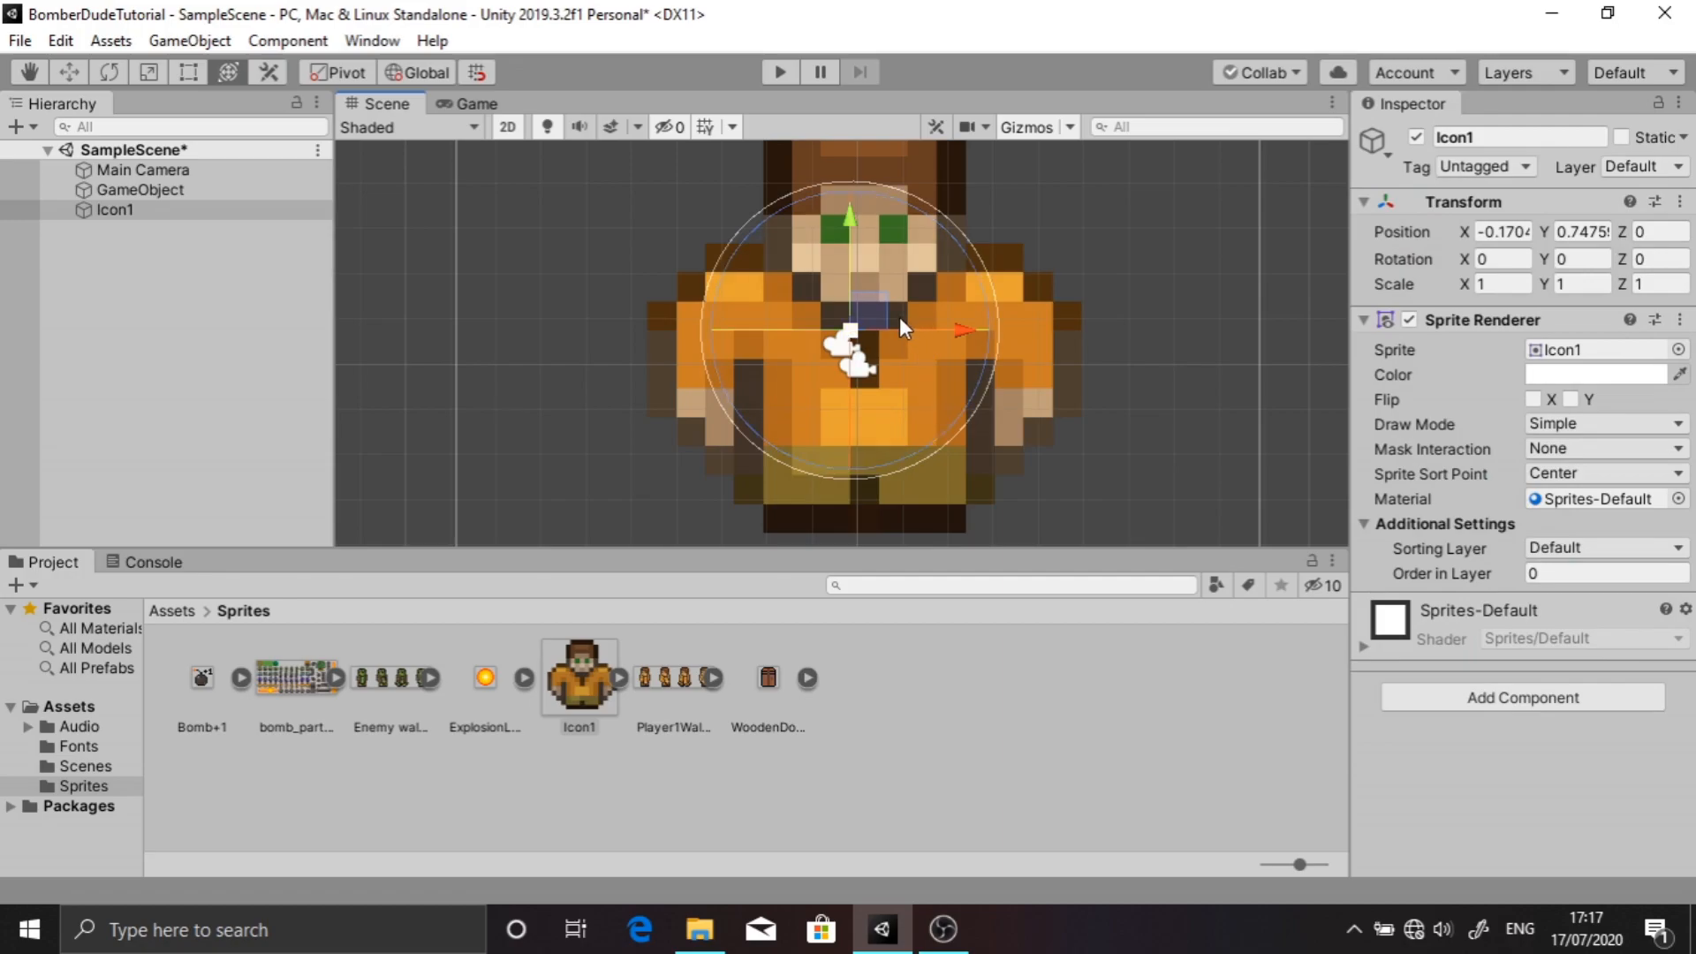
pyautogui.click(127, 207)
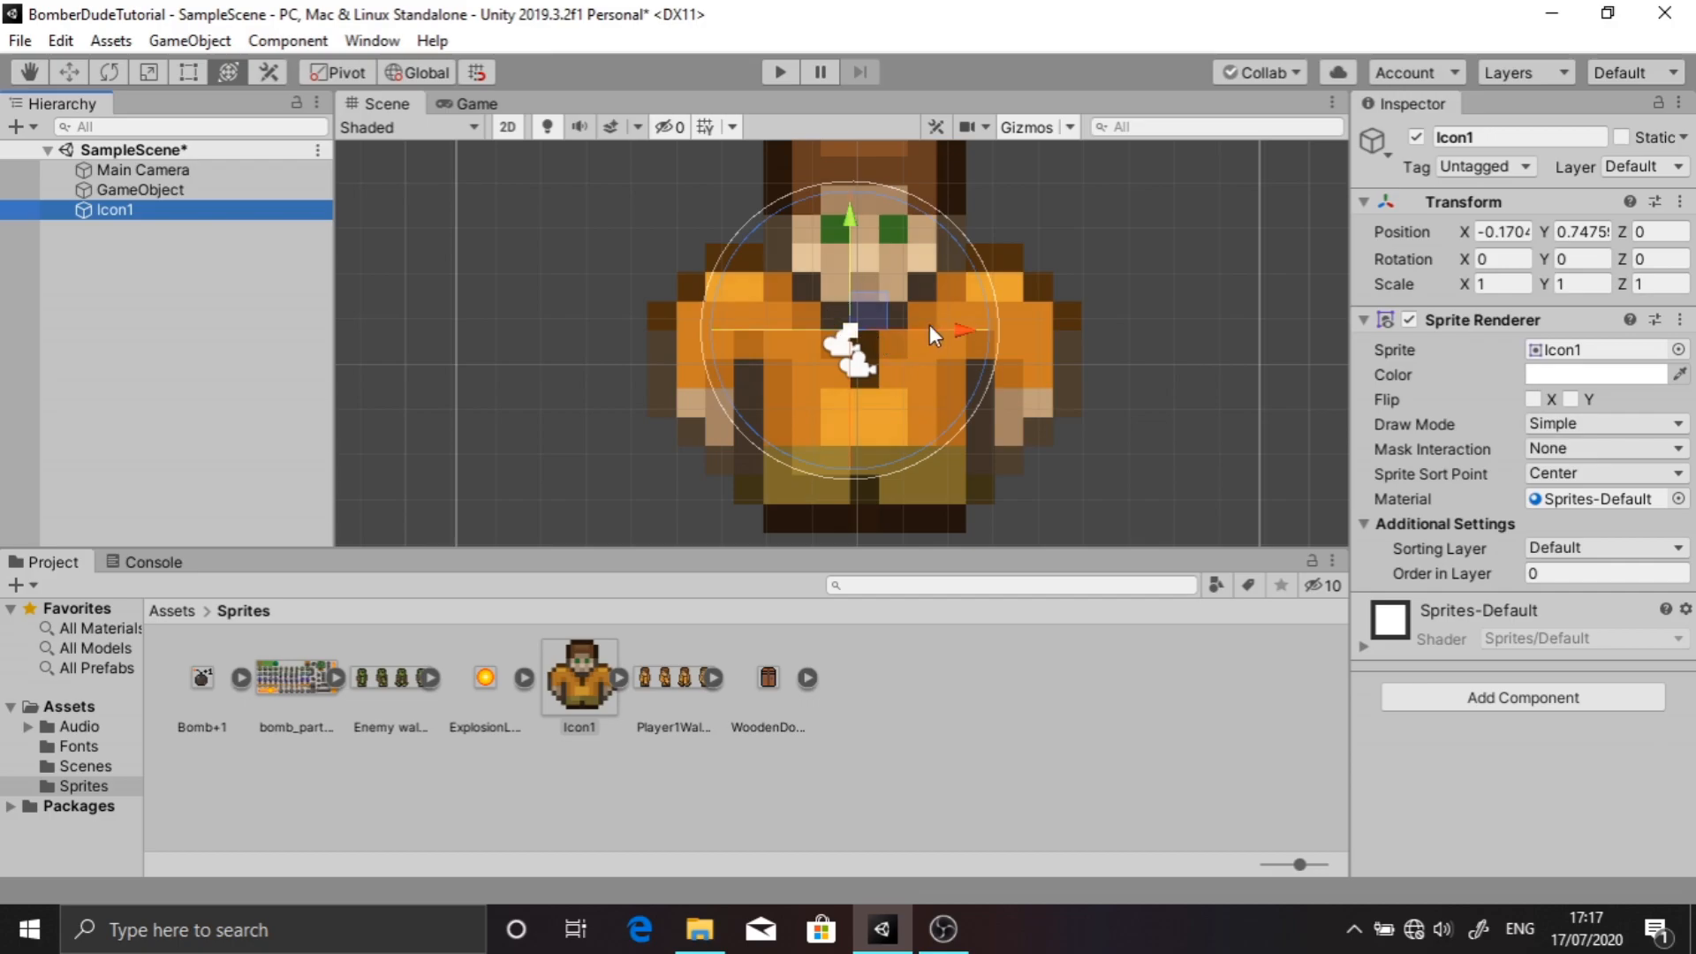
# Move Icon1 to about X 5.66, Y 0.14 and rotate it to about -14.5 degrees around Z
pyautogui.moveTo(969, 330); pyautogui.dragTo(1150, 342)
pyautogui.moveTo(1040, 374); pyautogui.dragTo(817, 371, button='middle')
pyautogui.moveTo(840, 363); pyautogui.dragTo(917, 373)
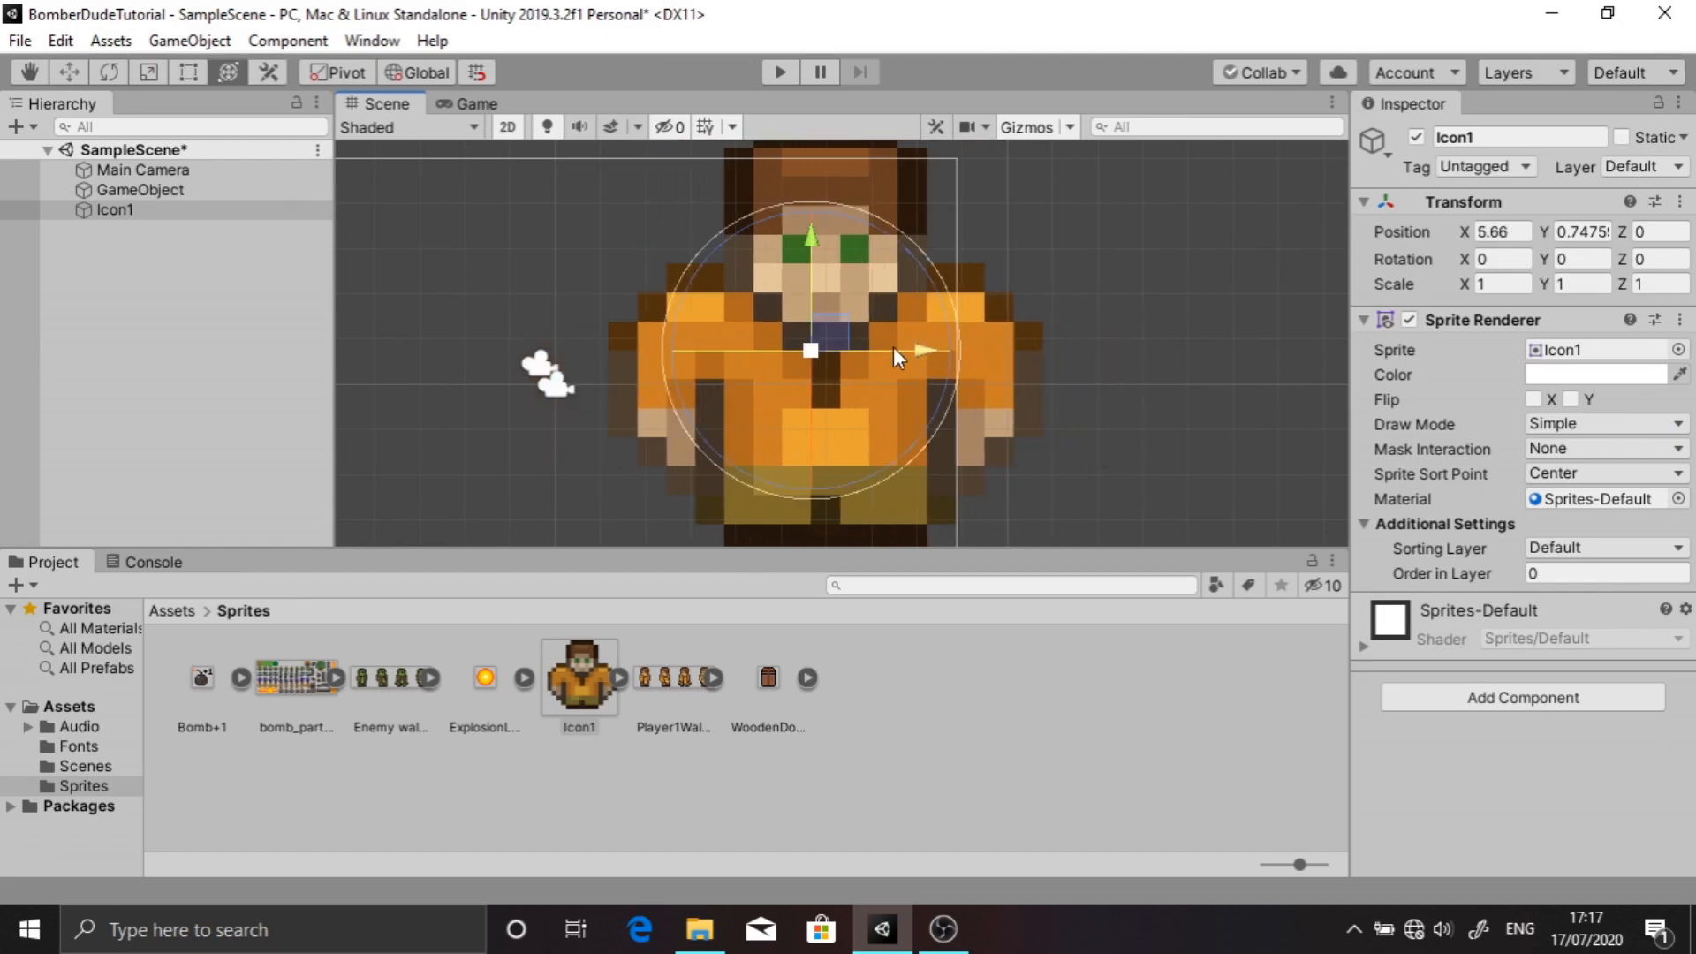
pyautogui.moveTo(820, 235); pyautogui.dragTo(874, 256)
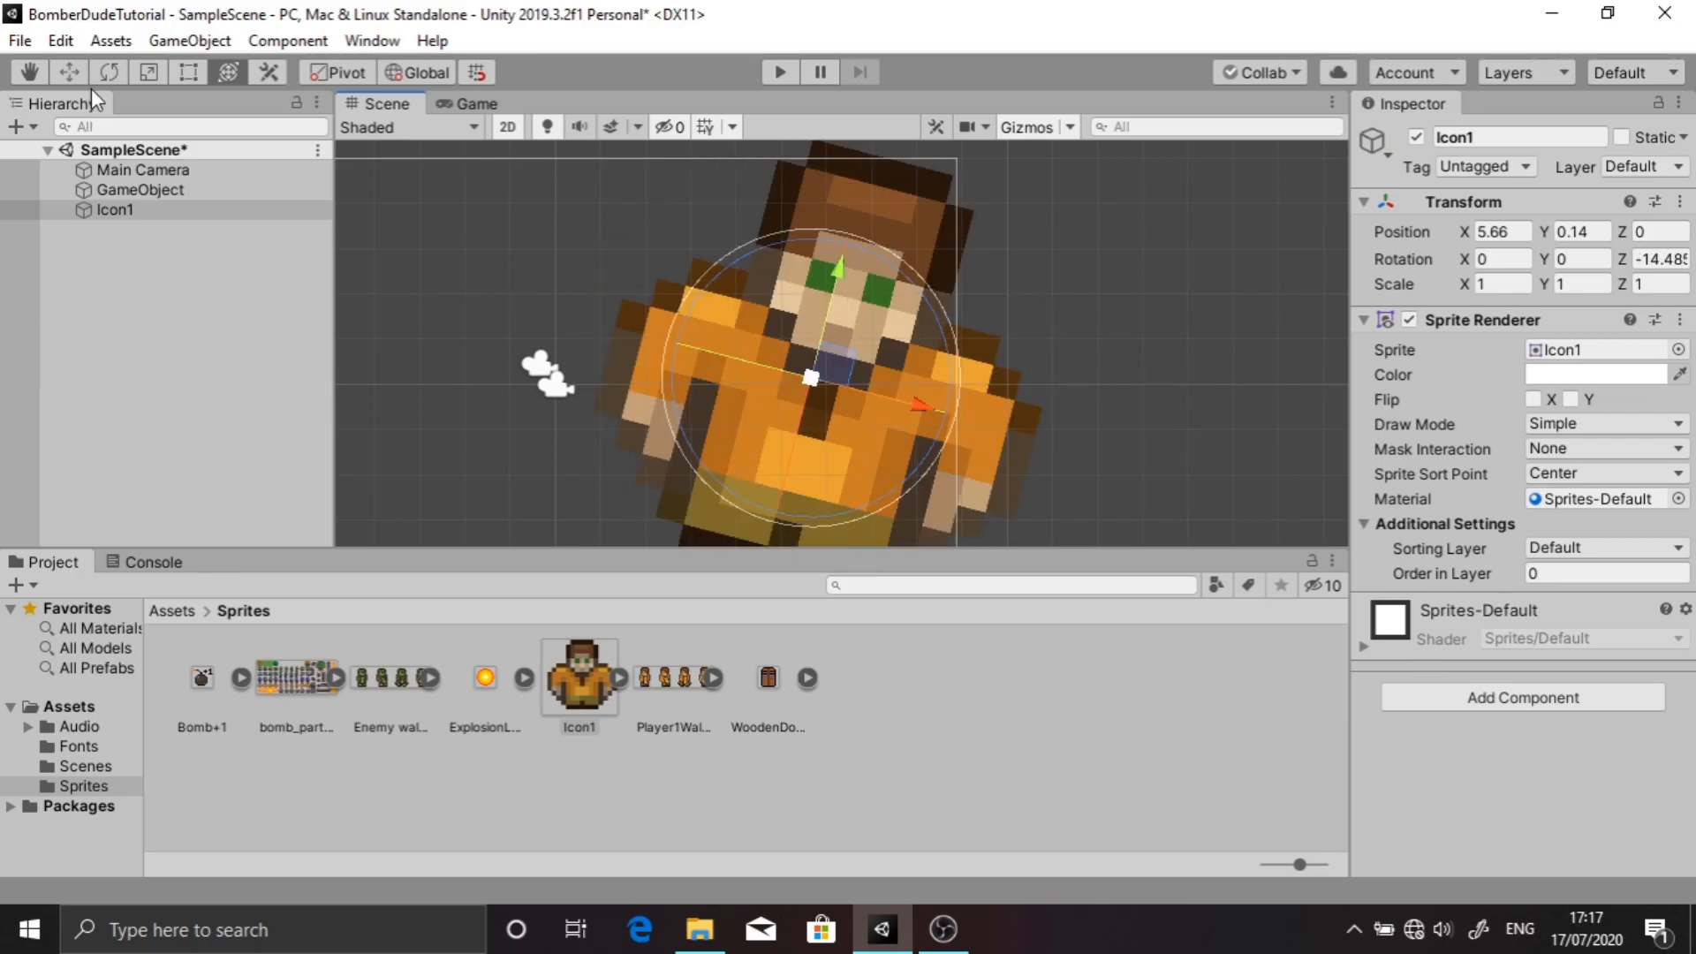
# Try stretching Icon1 to a scale of about X 3.49, Y 1.68 with the Scale tool, and undo the scaling
pyautogui.click(149, 72)
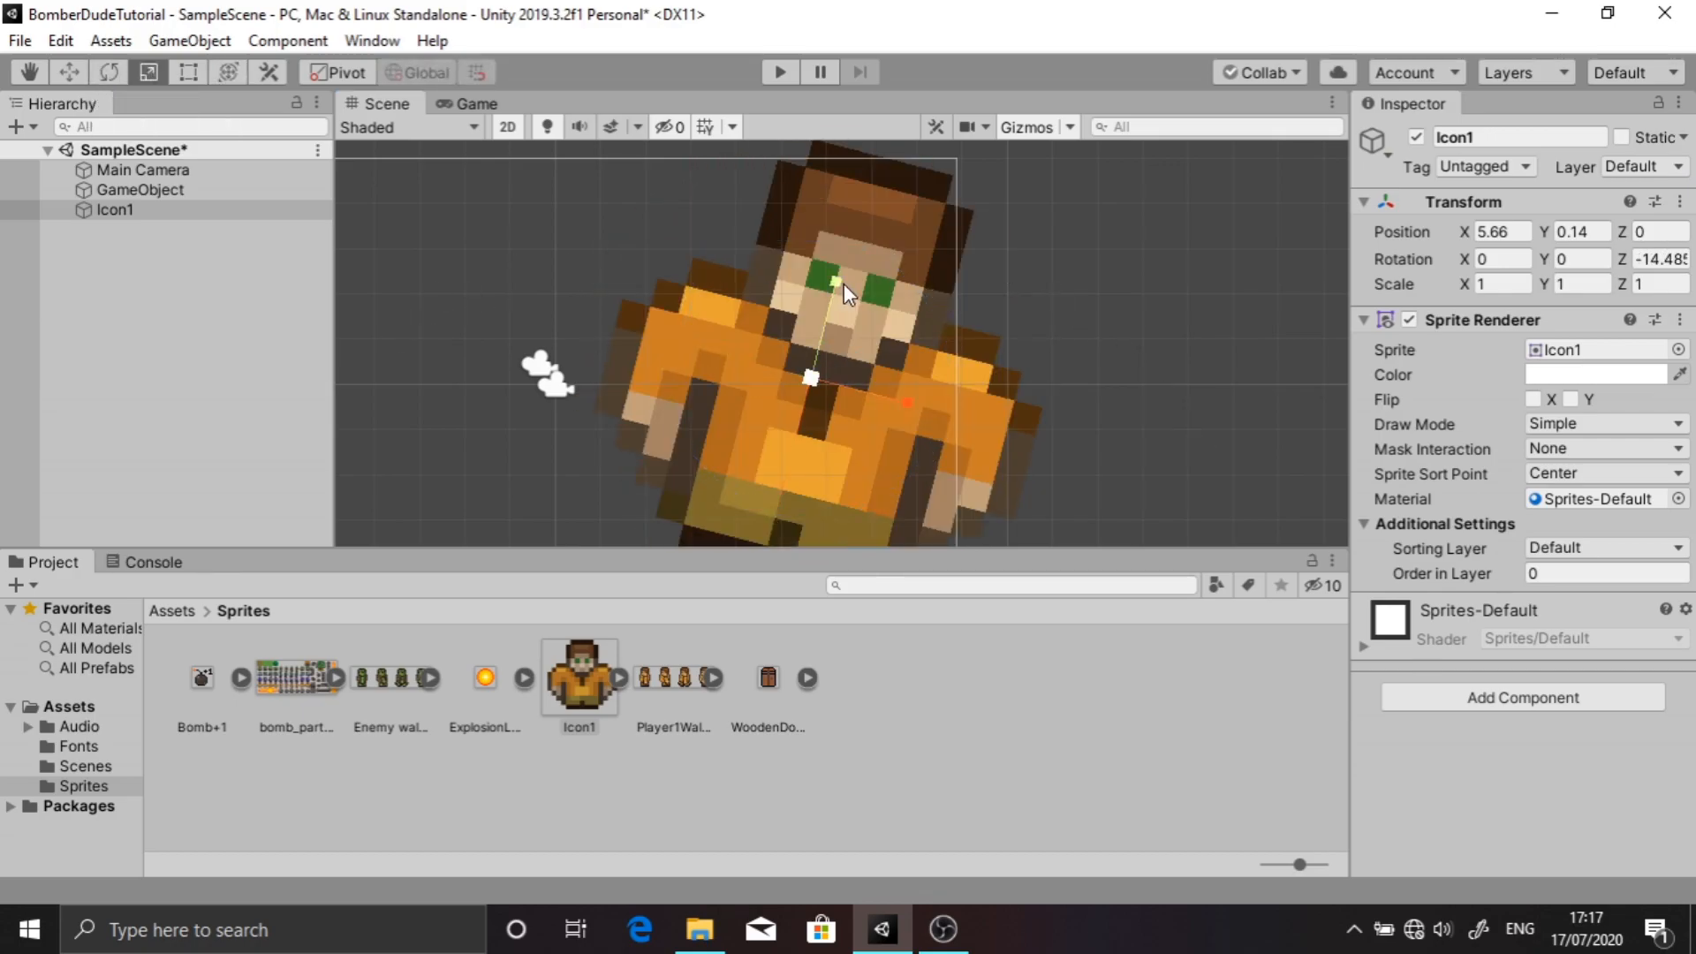
pyautogui.moveTo(835, 281); pyautogui.dragTo(1202, 447)
pyautogui.scroll(-4, 1183, 438)
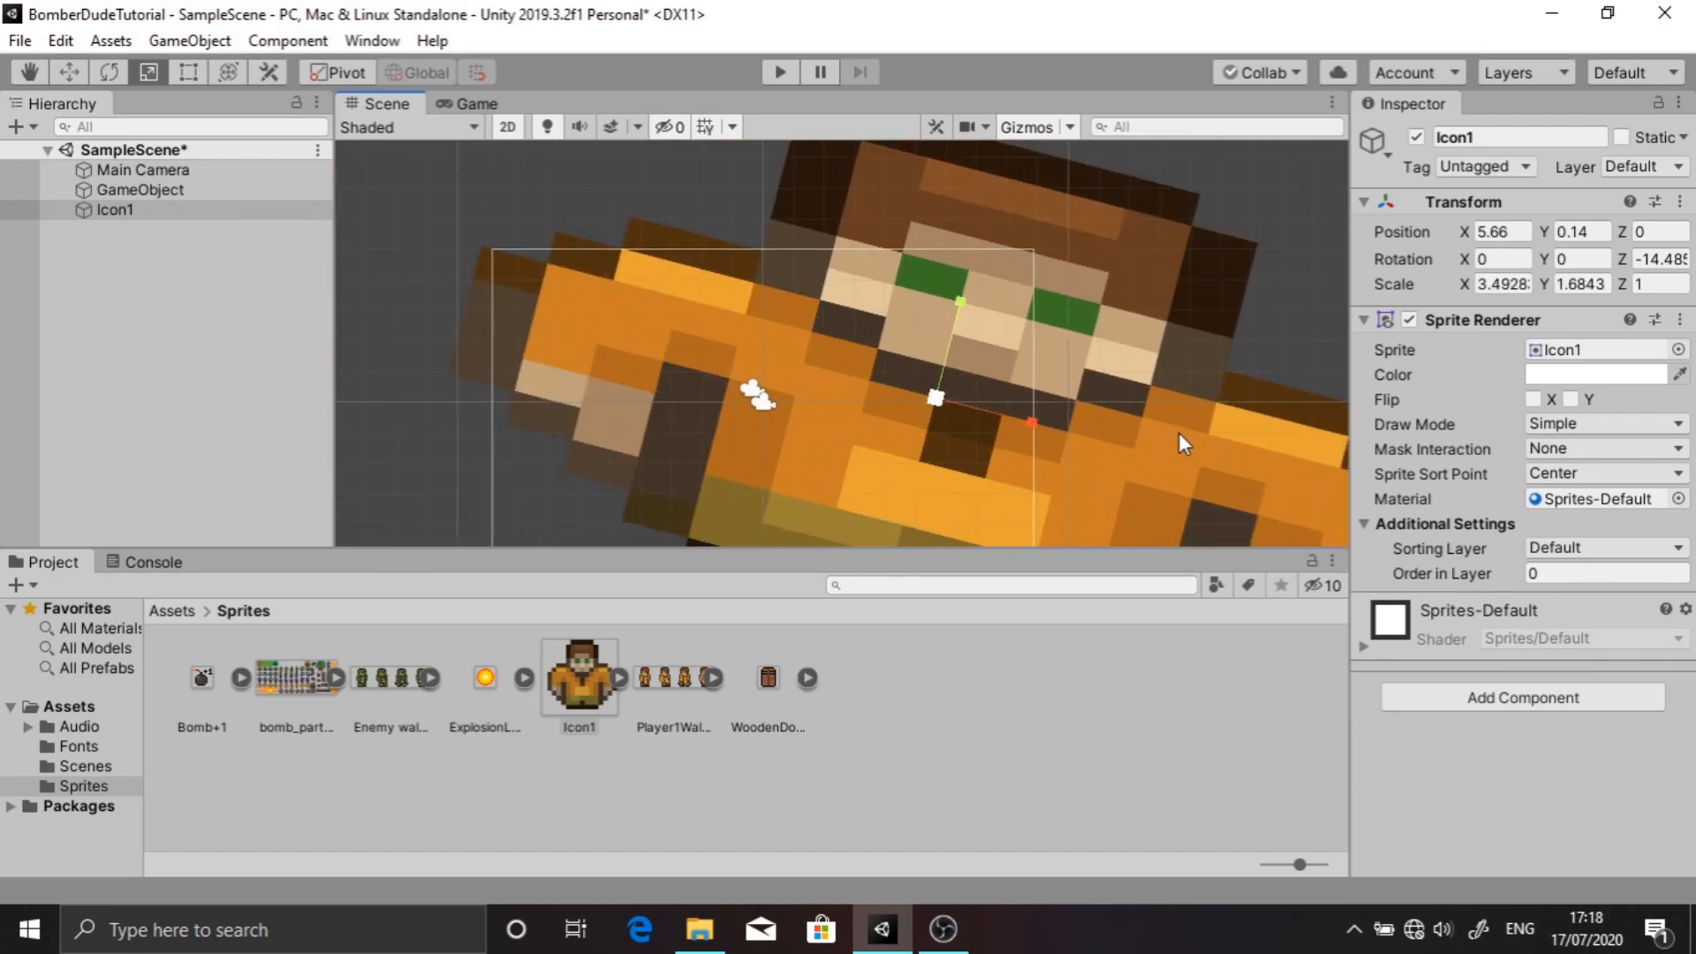
pyautogui.hotkey('ctrl', 'z')
pyautogui.hotkey('ctrl', 'z')
# Compare the Hand, Move, Rotate, Scale, Rect and Transform tools on Icon1, ending with the Transform tool
pyautogui.press('w')
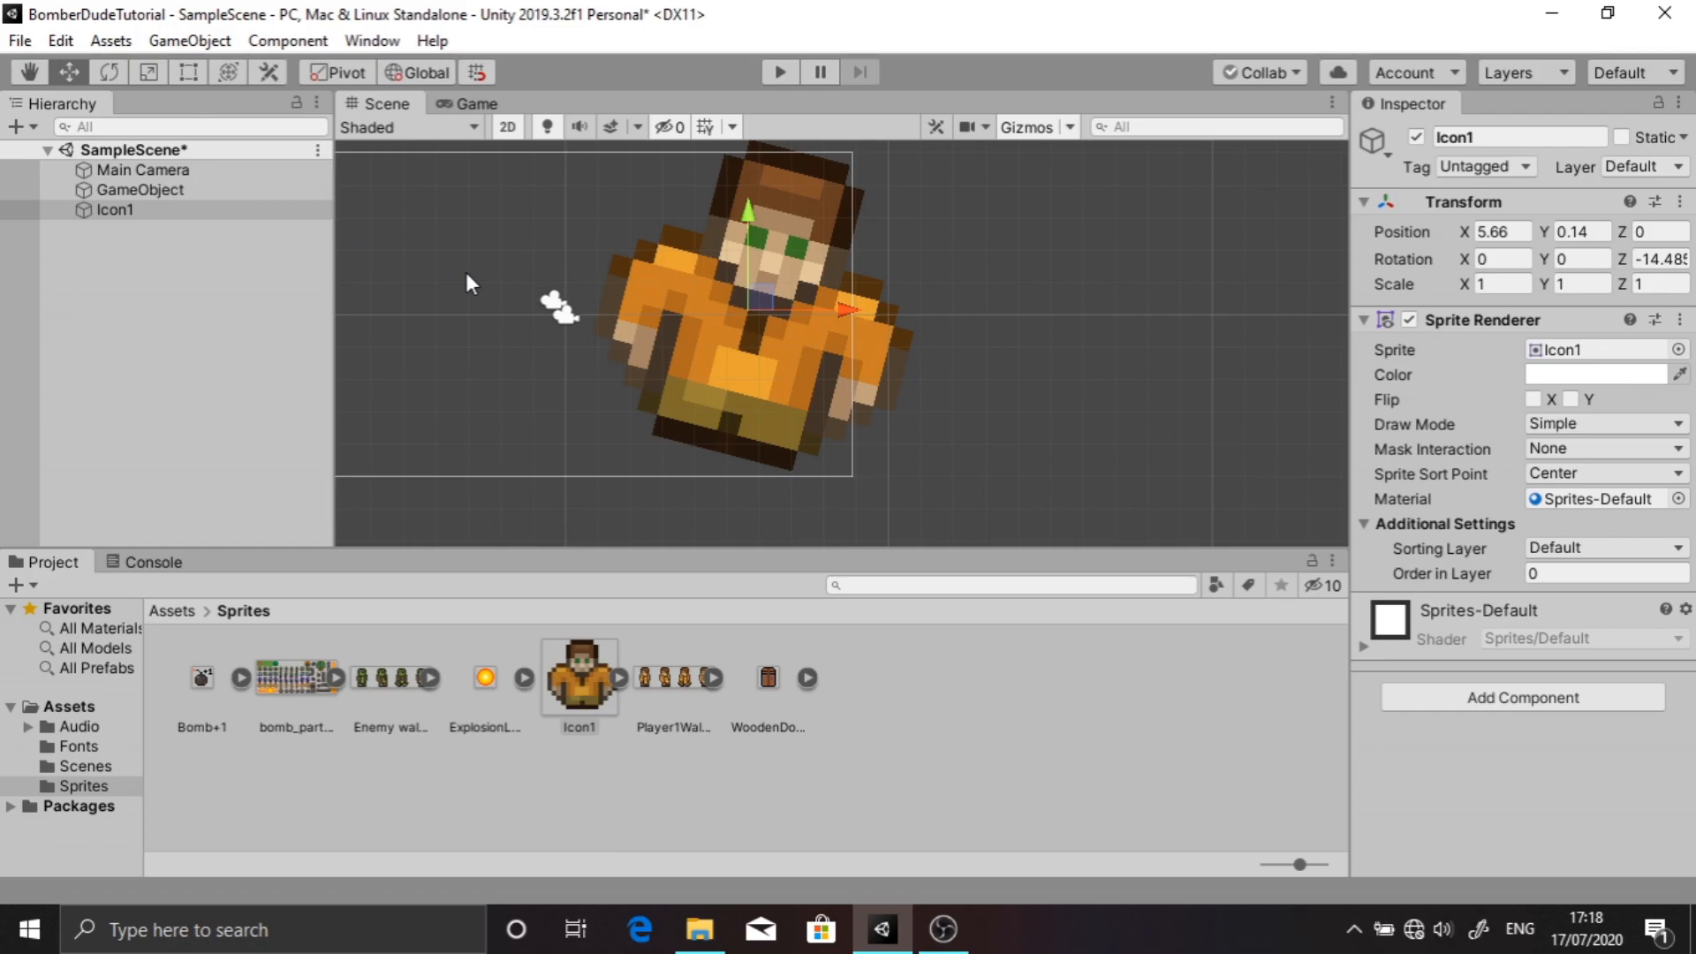
pyautogui.press('q')
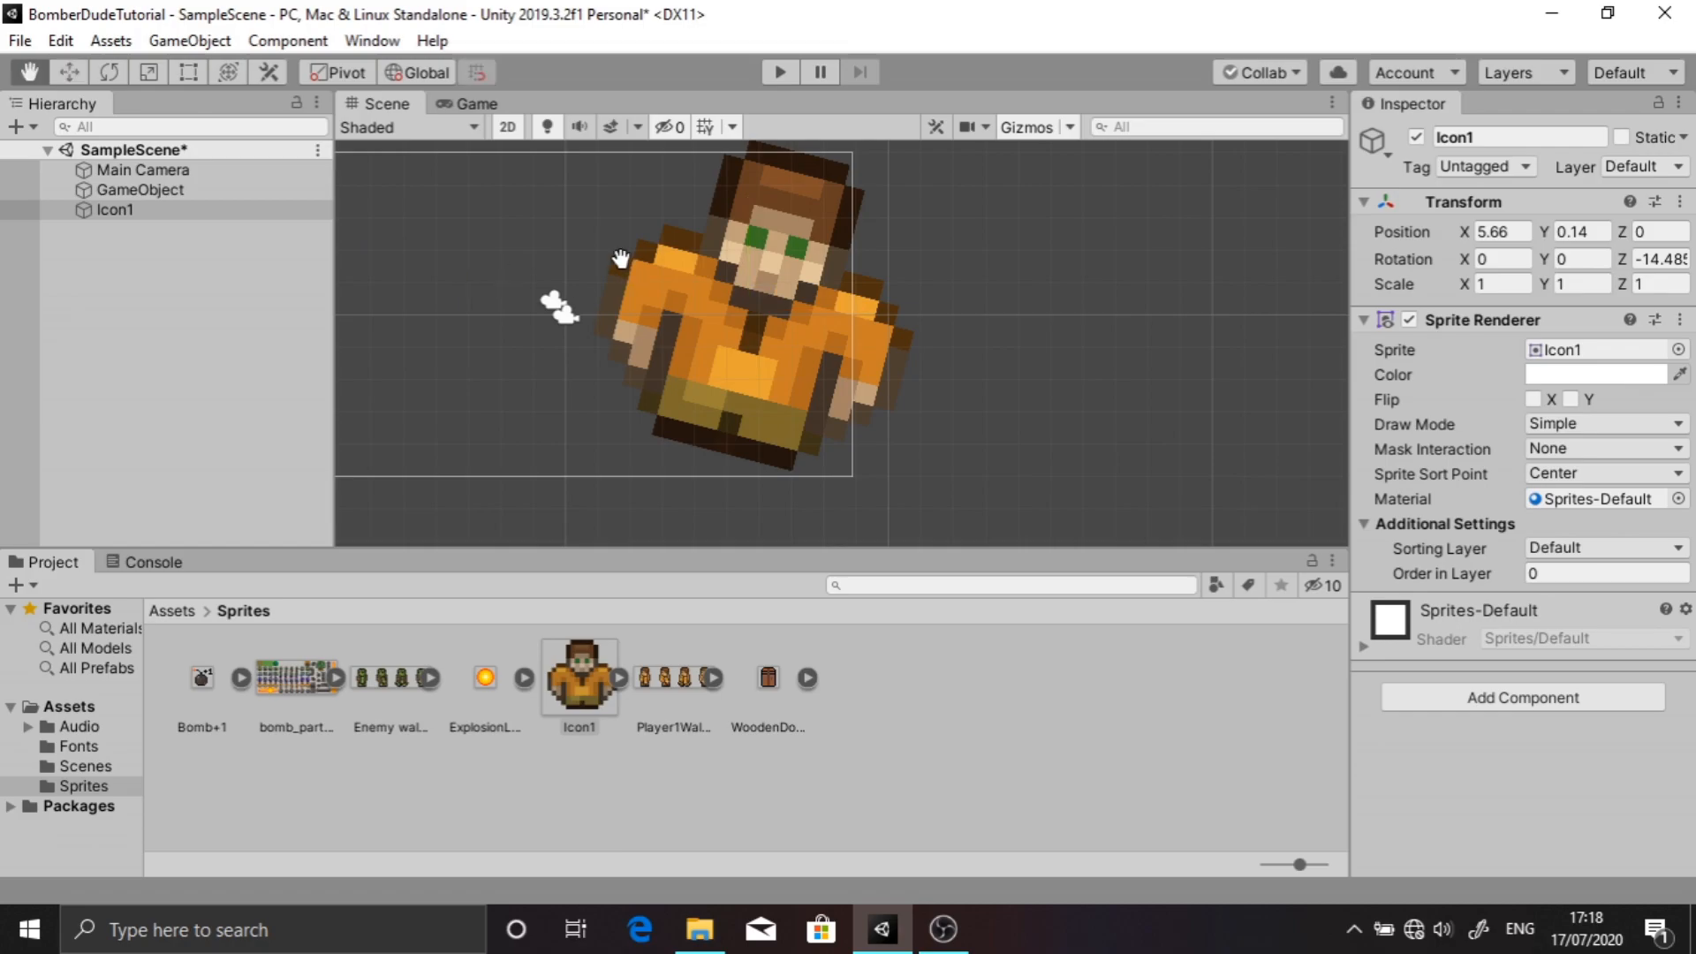
pyautogui.press('w')
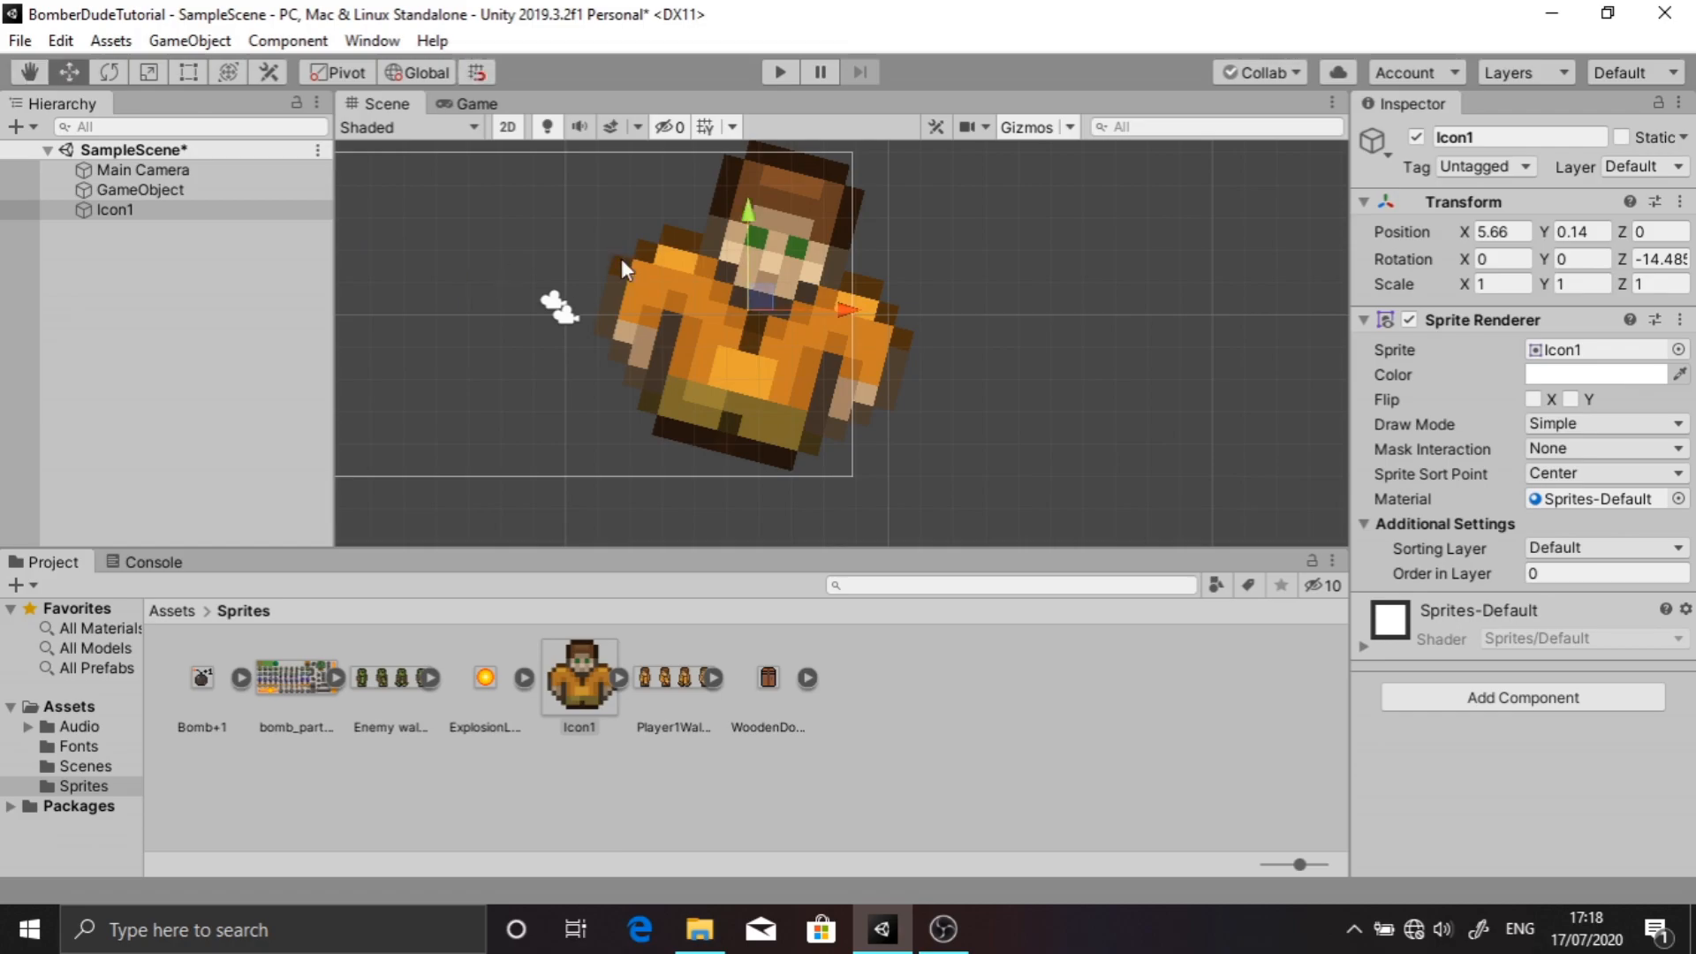
pyautogui.press('e')
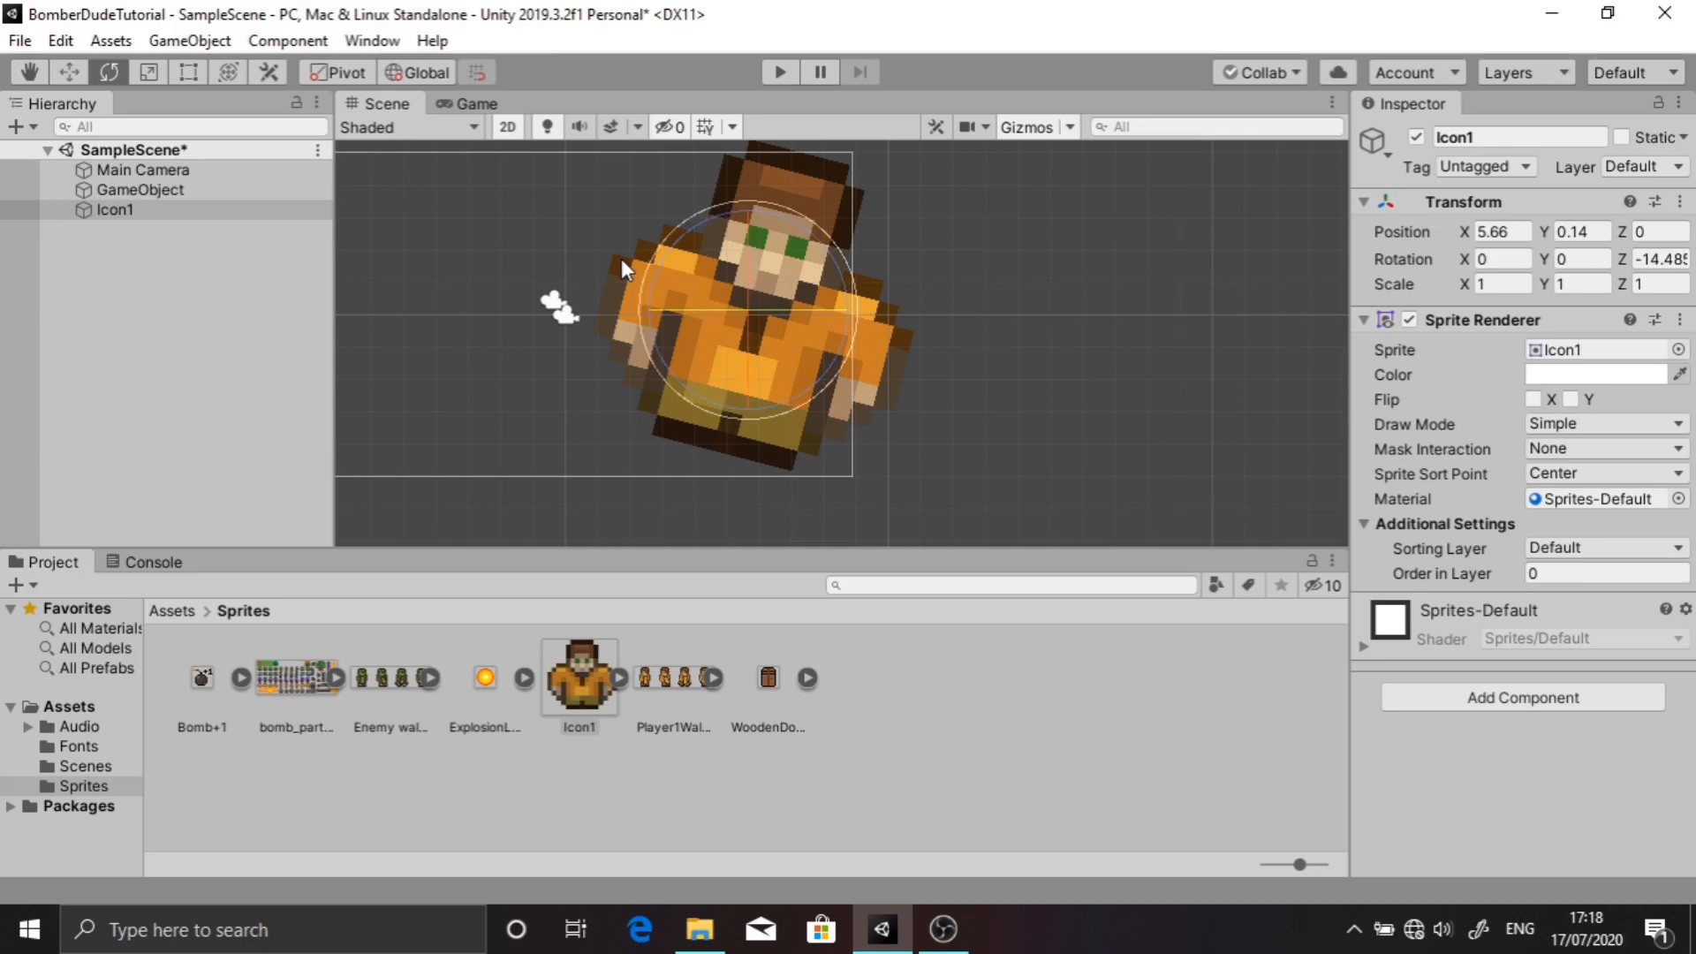
pyautogui.press('r')
pyautogui.press('t')
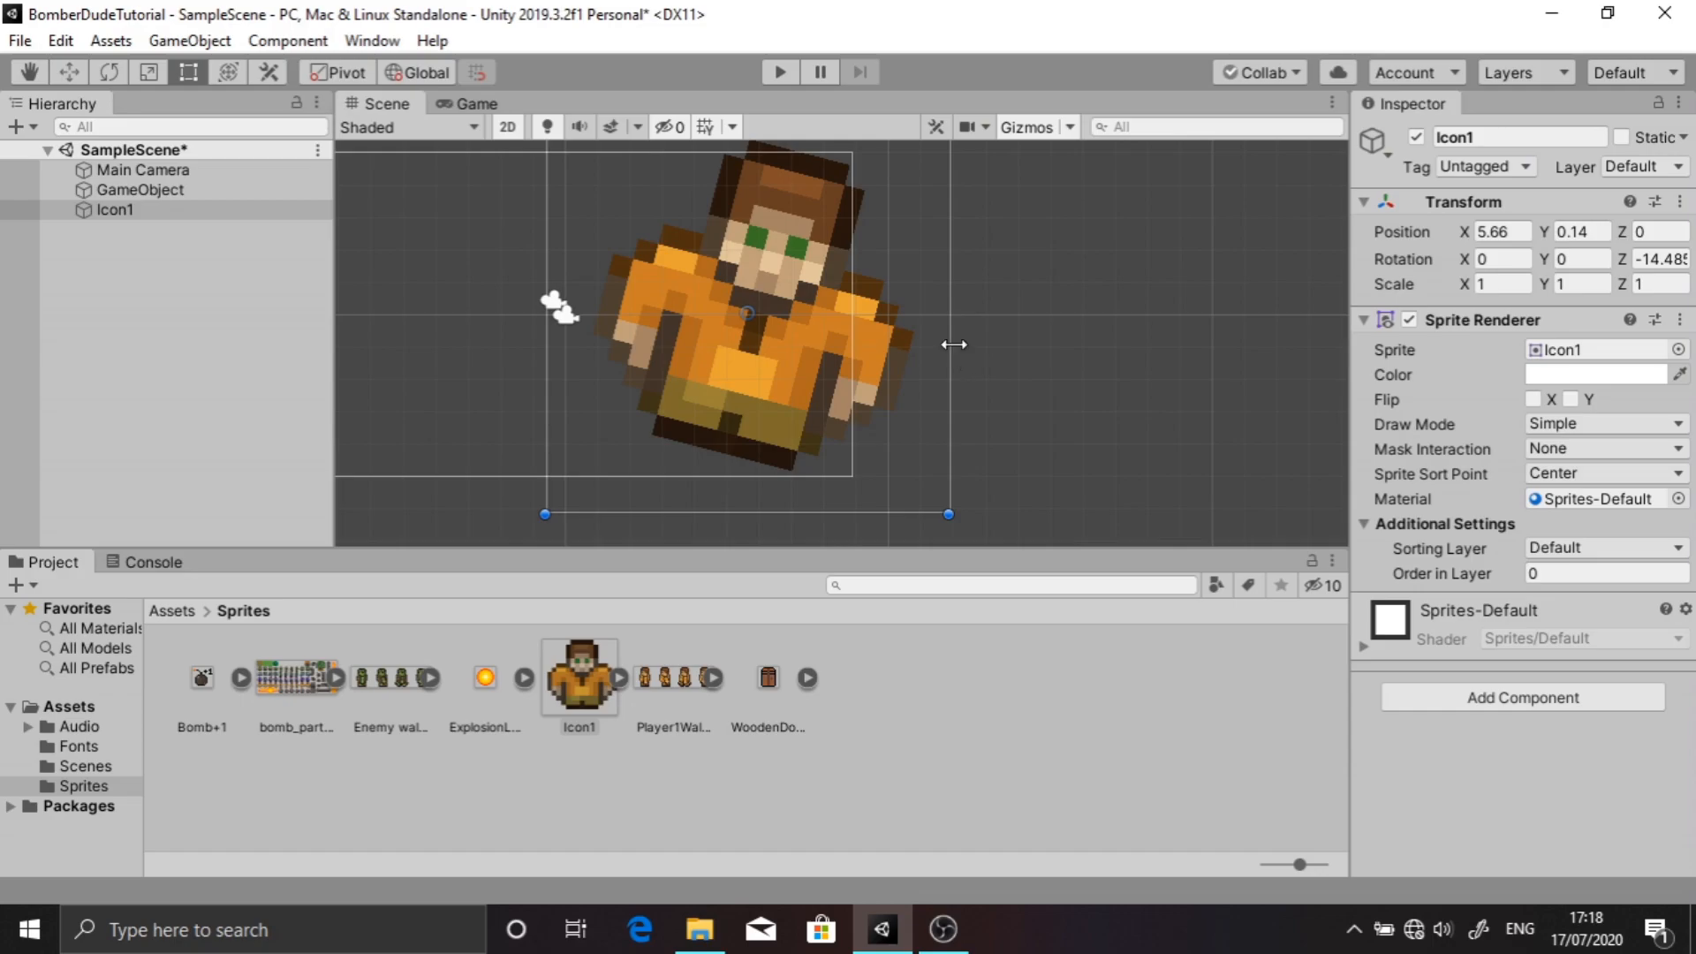
pyautogui.press('y')
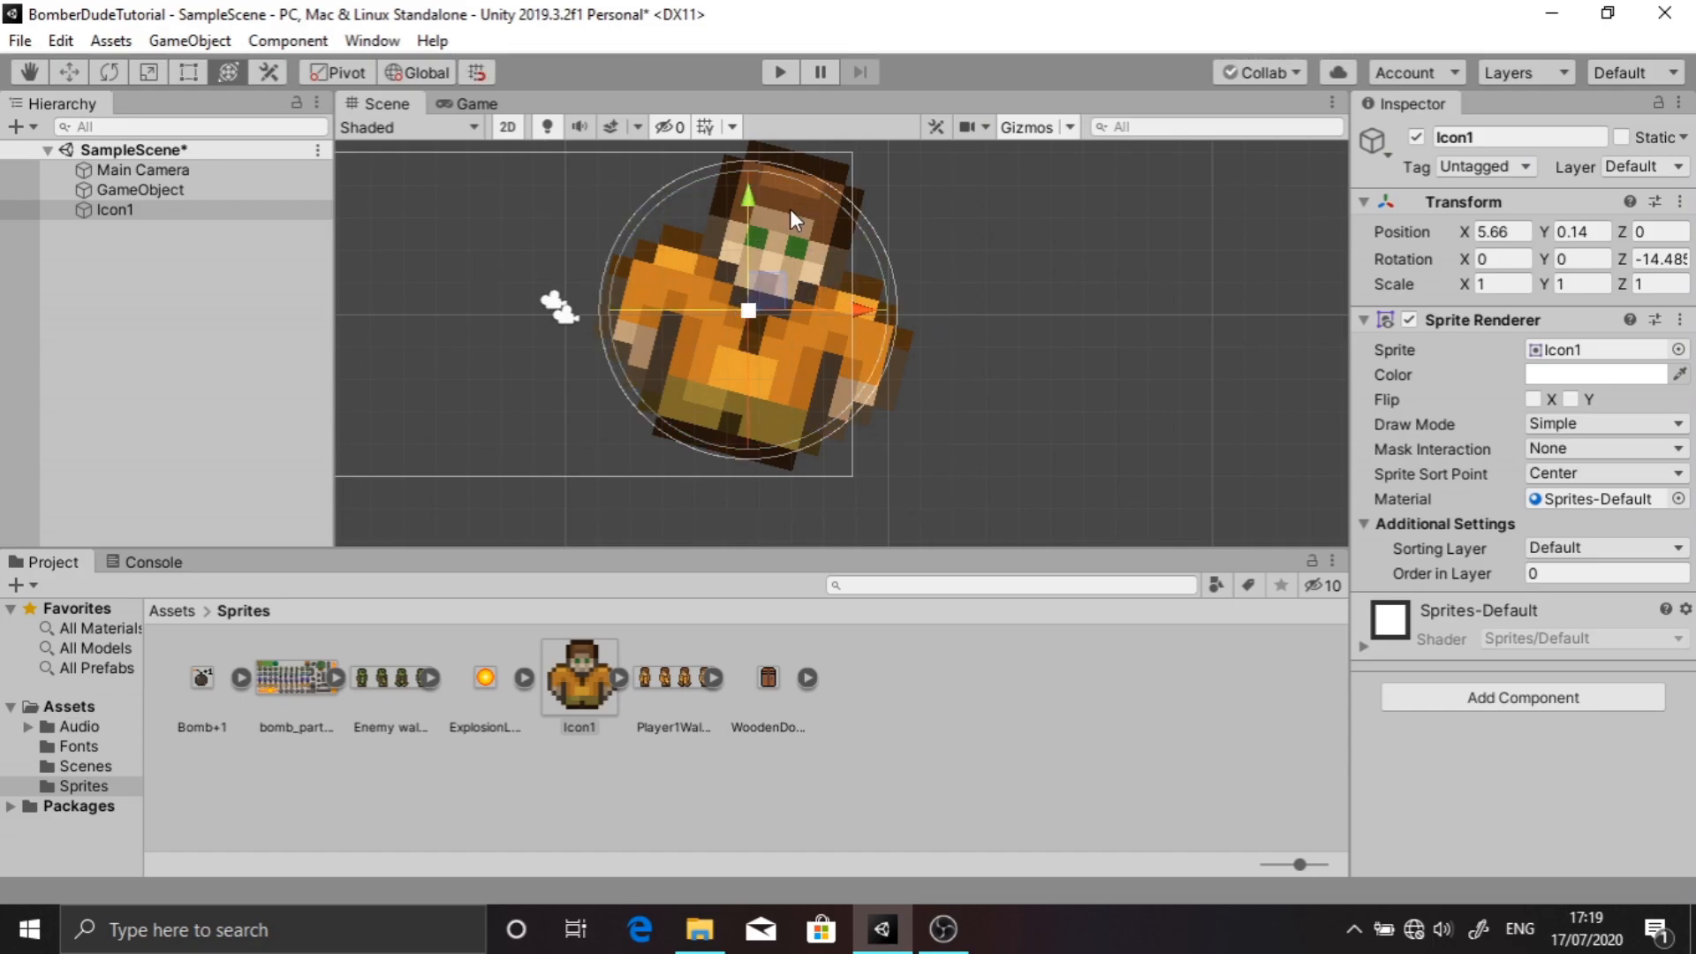
# Move Icon1's sprite pivot down to the feet, about X 0.53, Y 0.07, in the Sprite Editor and apply it
pyautogui.click(330, 73)
pyautogui.click(593, 697)
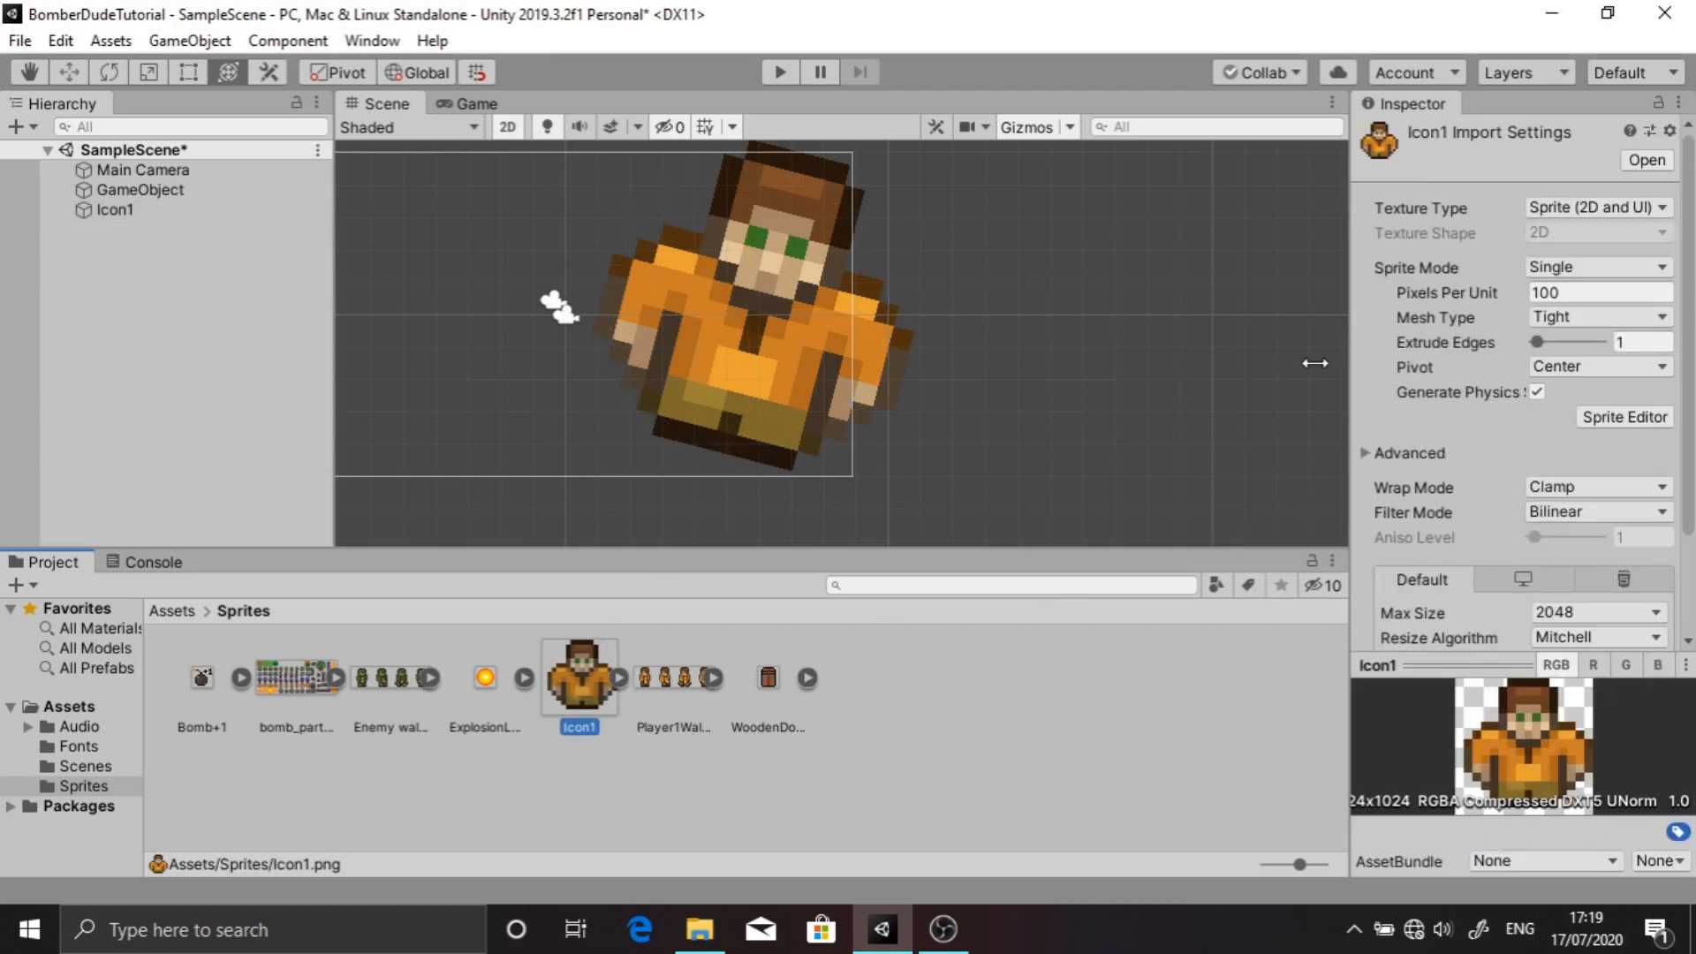
pyautogui.click(1623, 417)
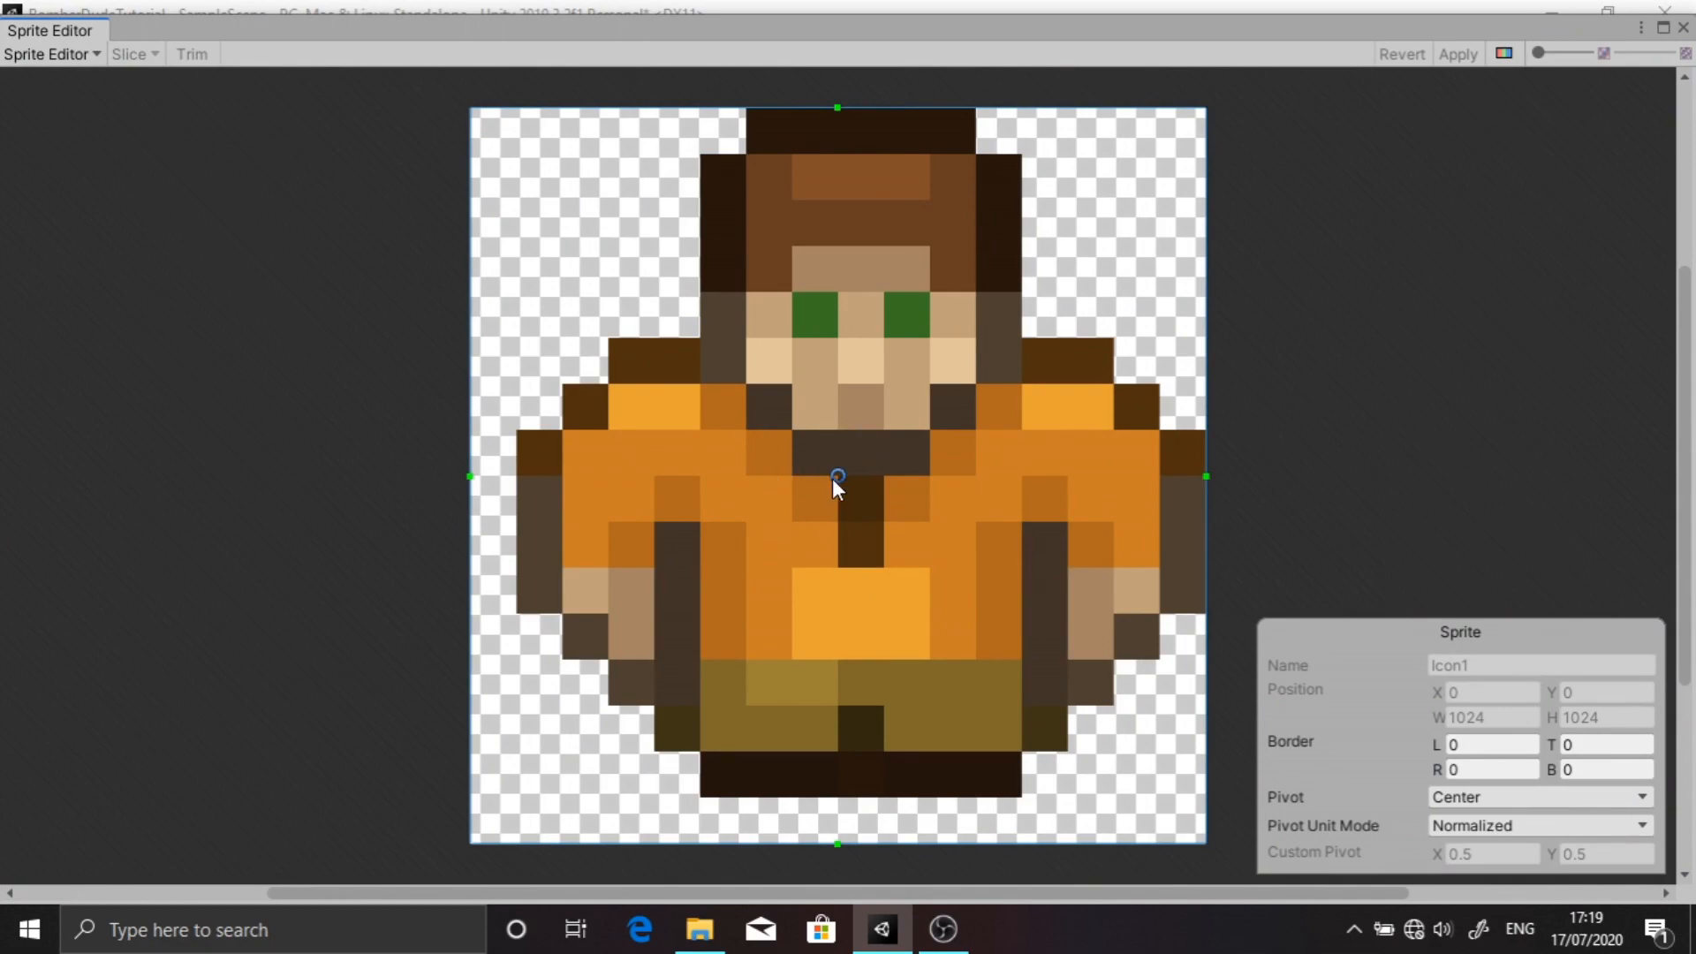
pyautogui.moveTo(839, 479); pyautogui.dragTo(857, 797)
pyautogui.click(1455, 53)
pyautogui.click(1682, 28)
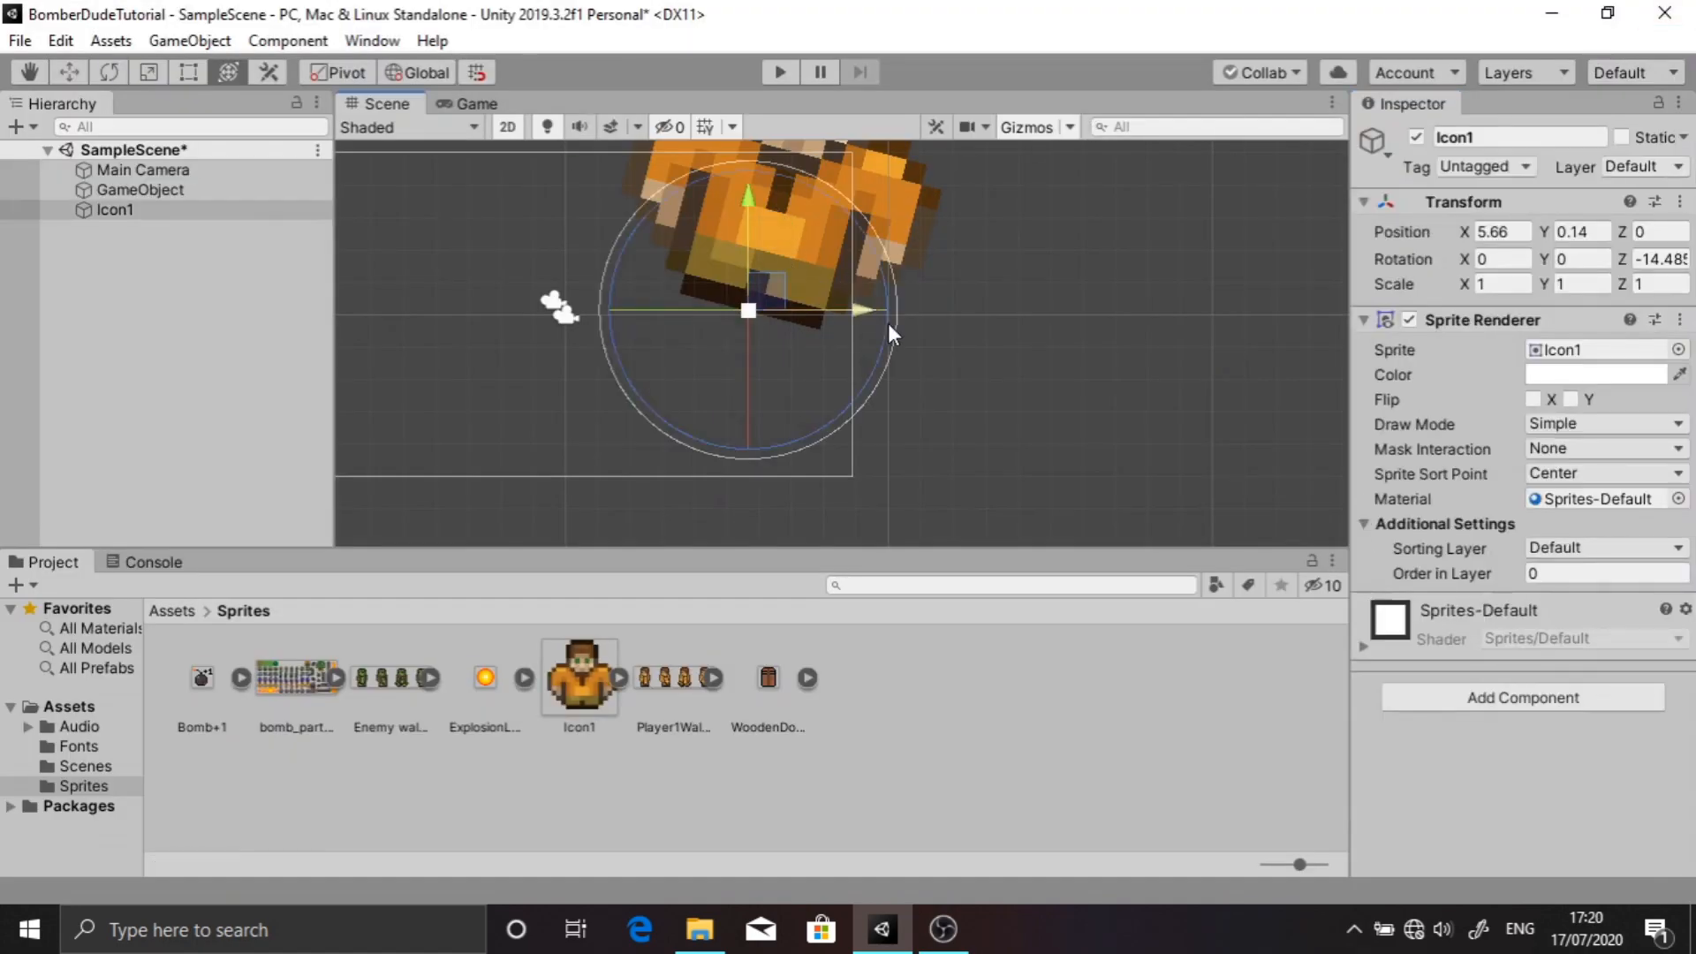
# Compare Icon1's tool handle position in Center and Pivot modes, returning it to Pivot
pyautogui.moveTo(996, 252); pyautogui.dragTo(969, 393, button='middle')
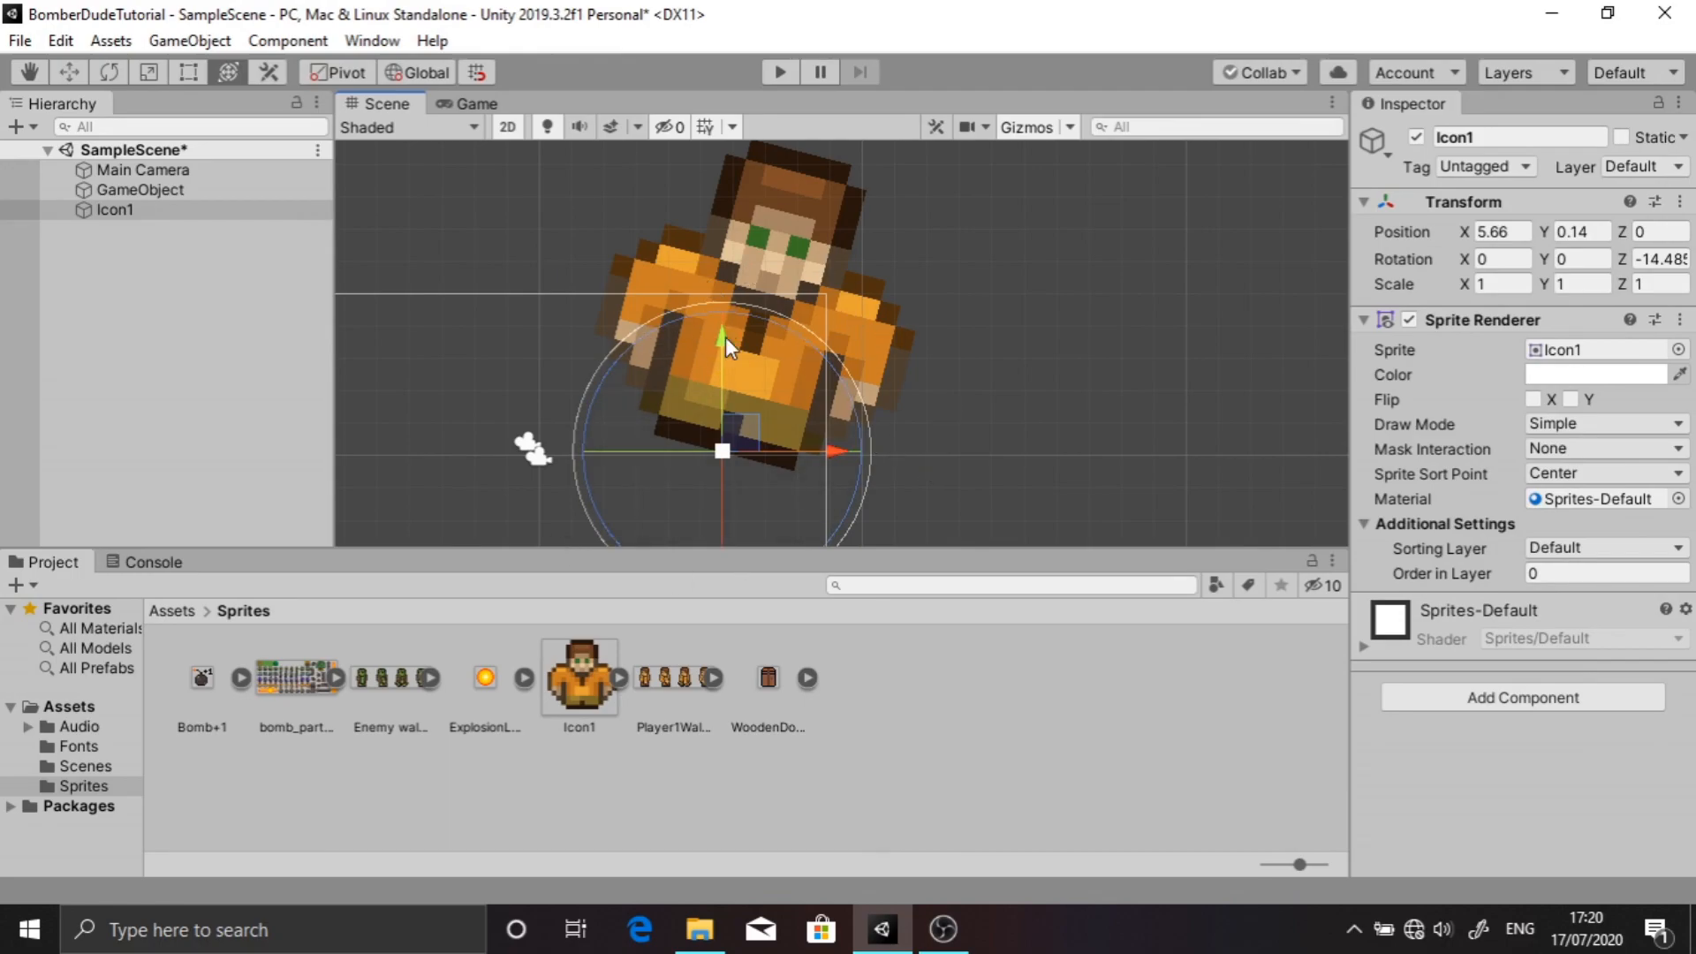
pyautogui.click(340, 73)
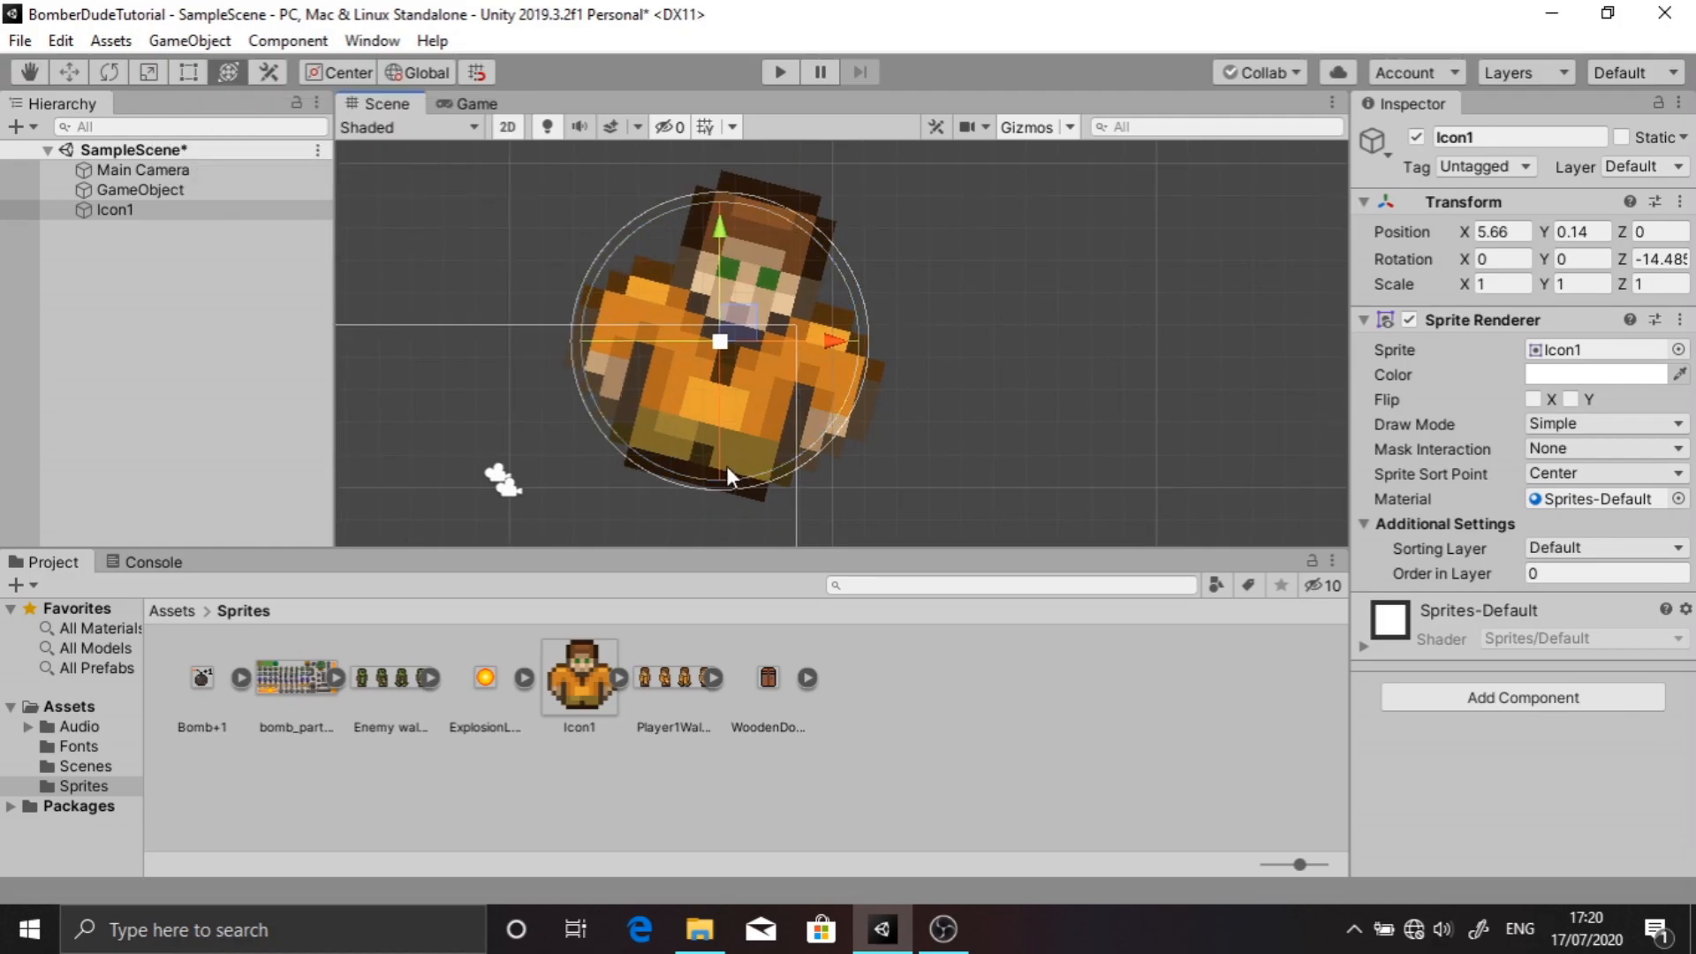
pyautogui.press('z')
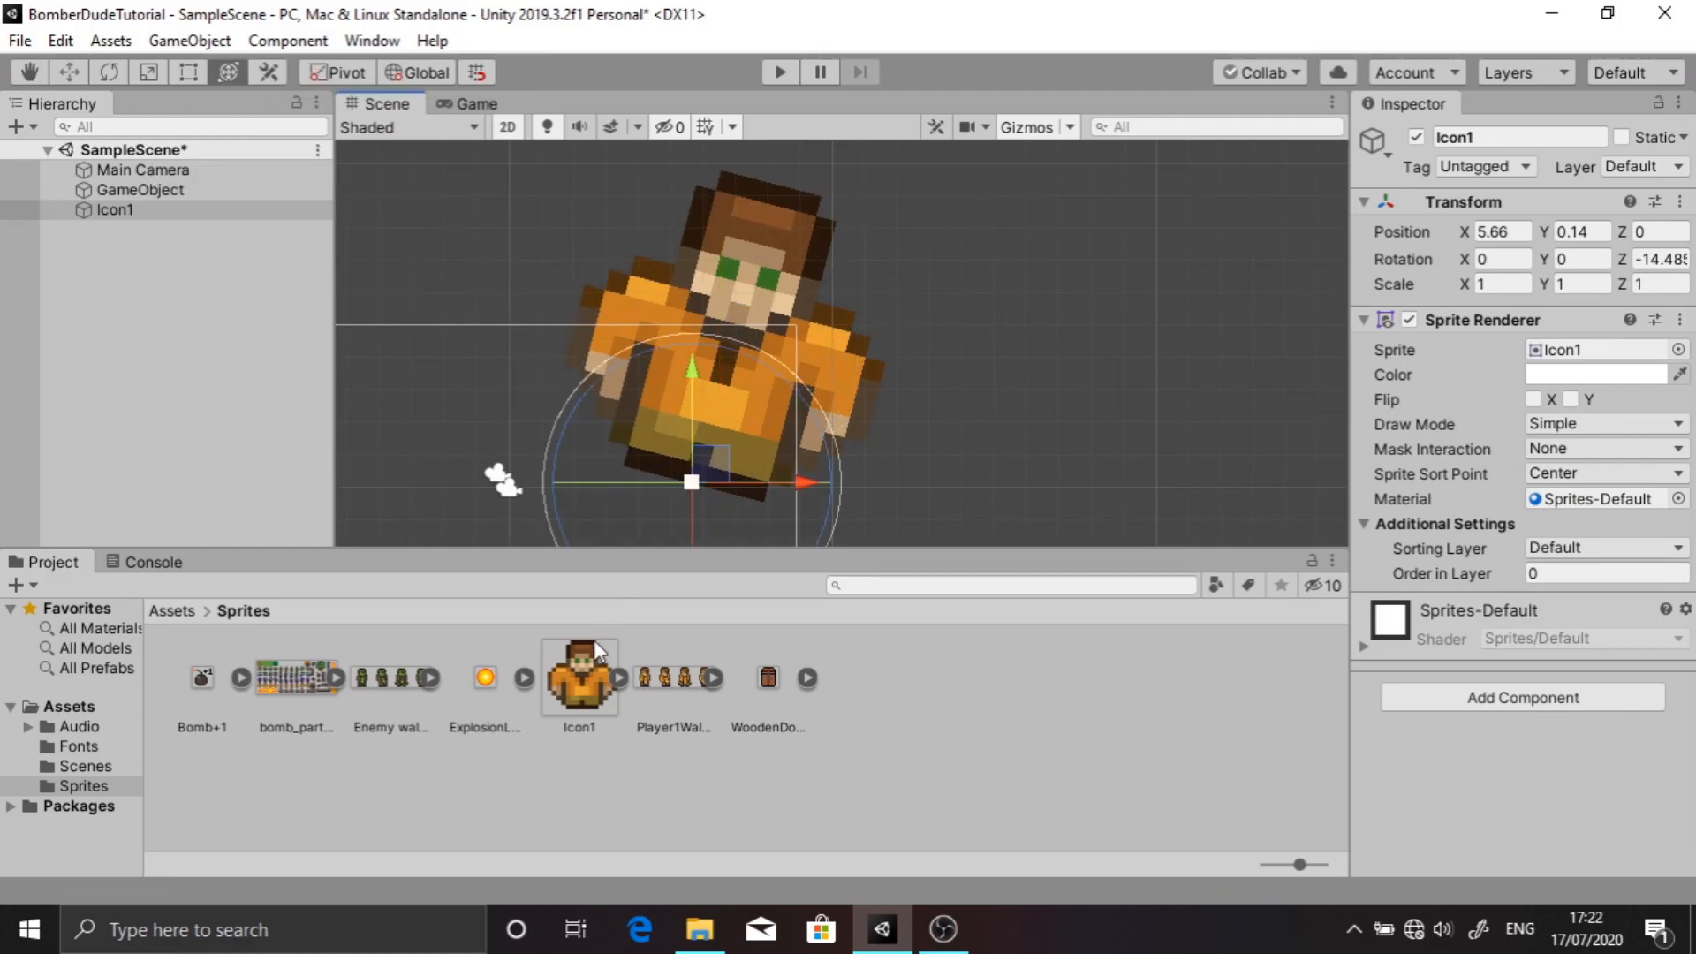
# Set Icon1's custom sprite pivot to X 0.5, Y 0.5 in the Sprite Editor and apply the change
pyautogui.click(549, 685)
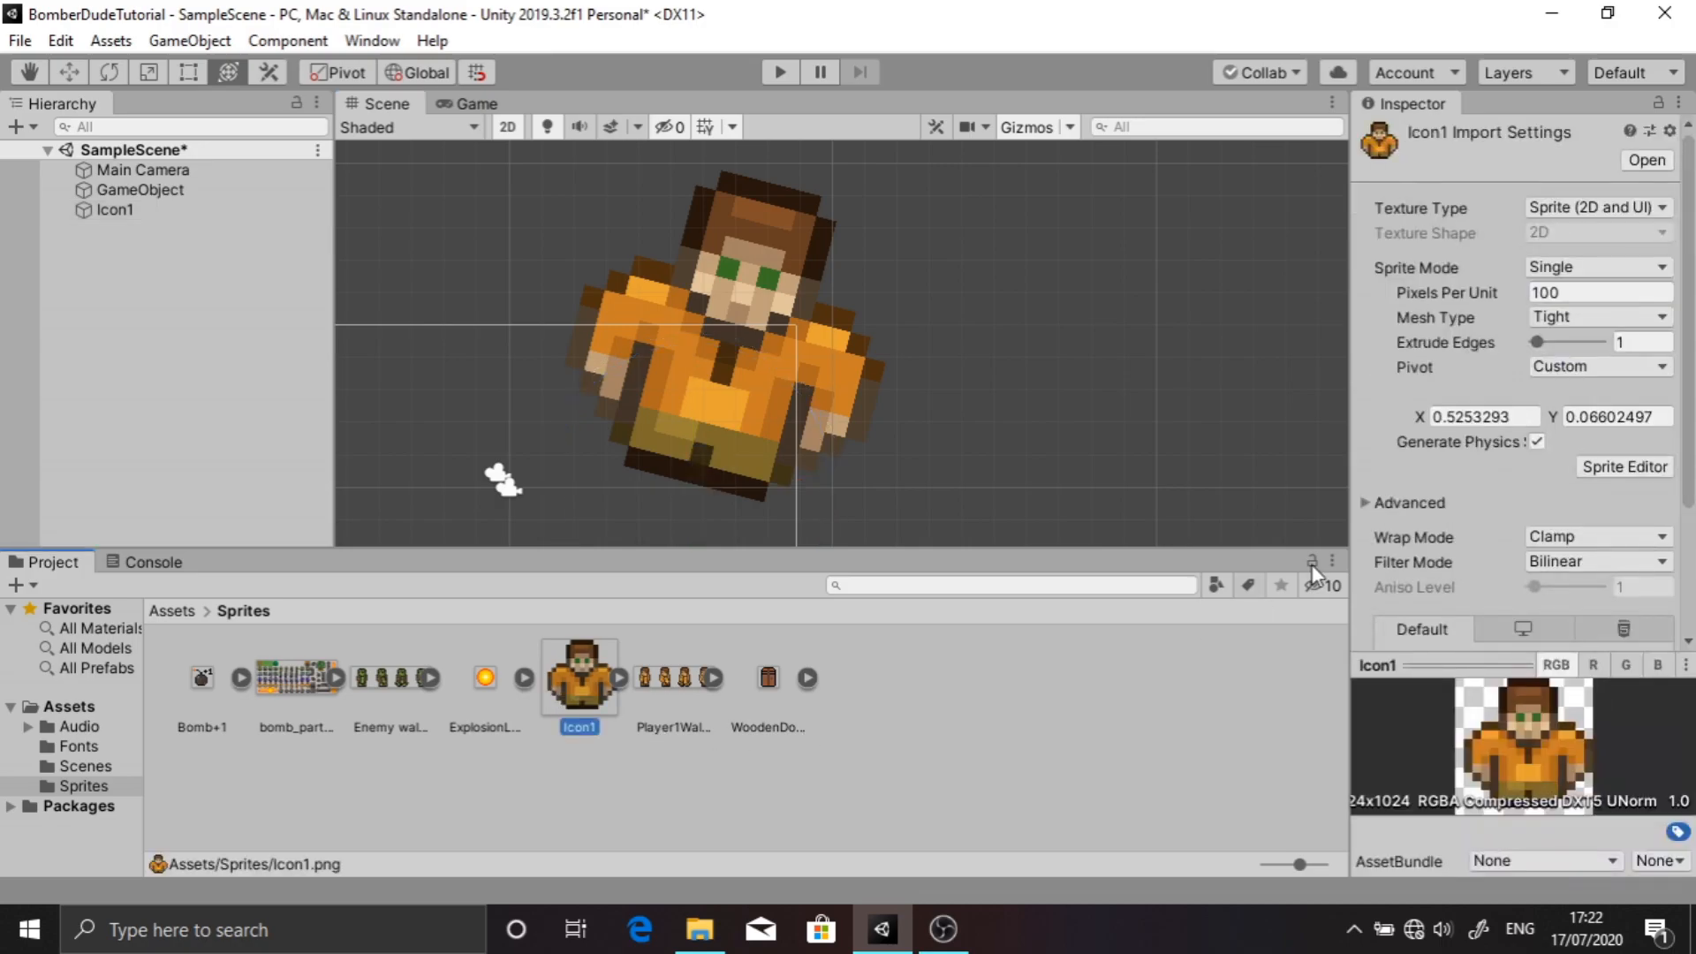
pyautogui.click(1623, 467)
pyautogui.moveTo(861, 788); pyautogui.dragTo(859, 471)
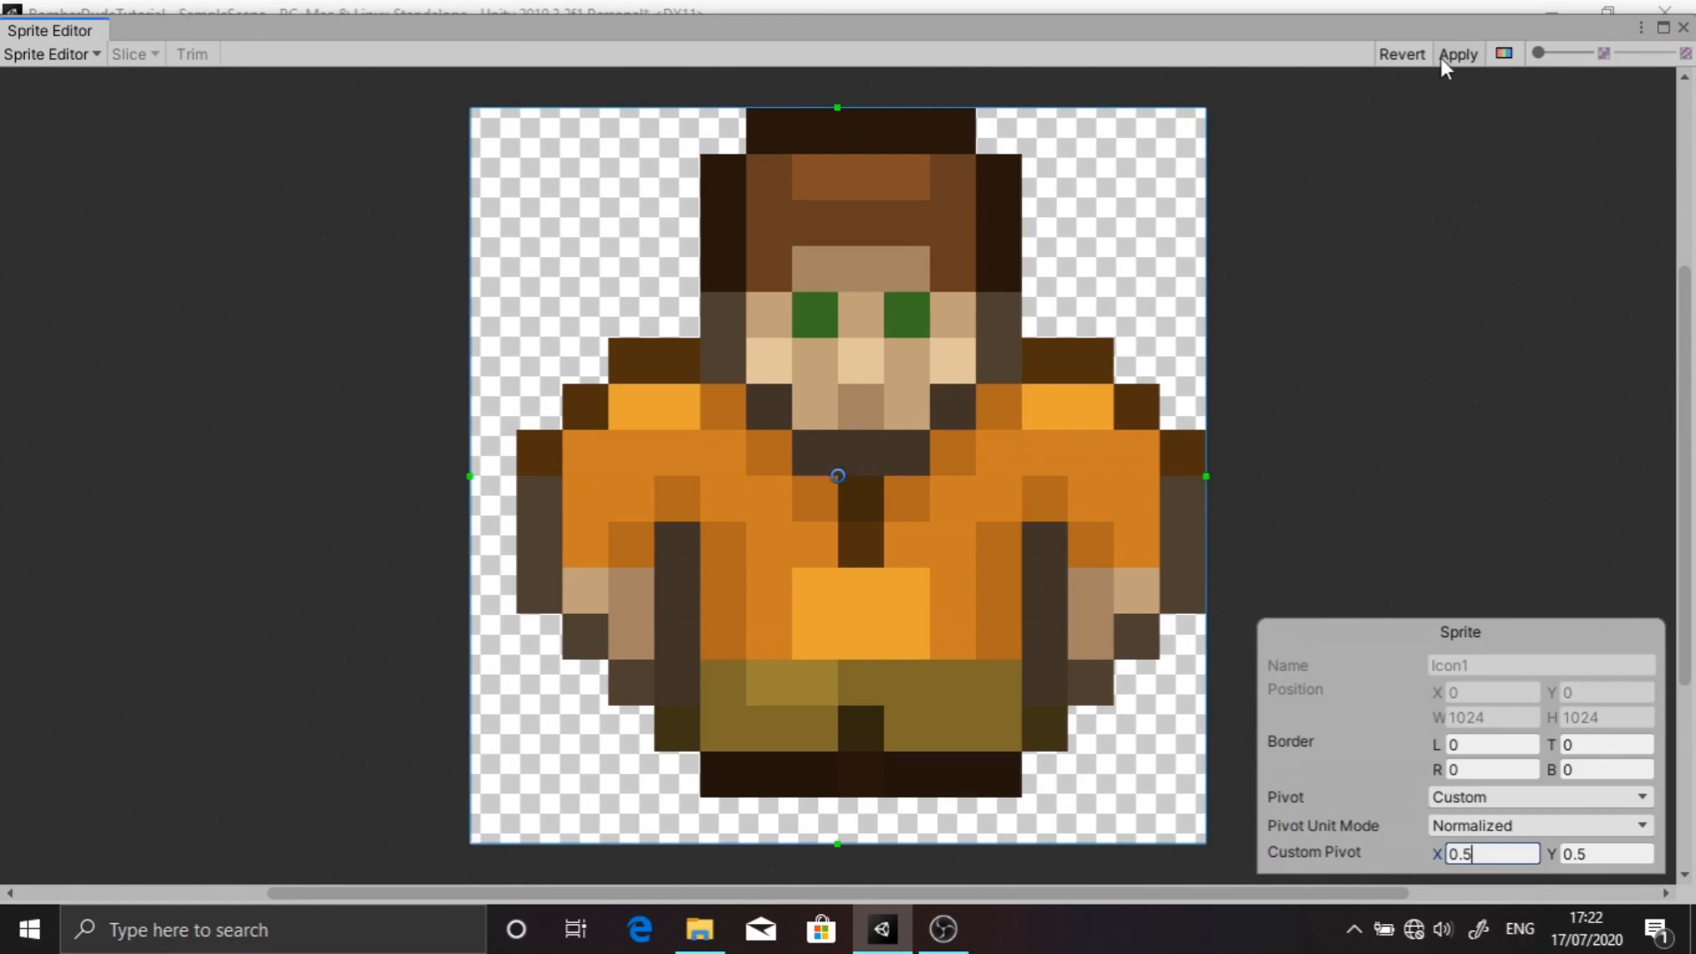
pyautogui.click(1442, 57)
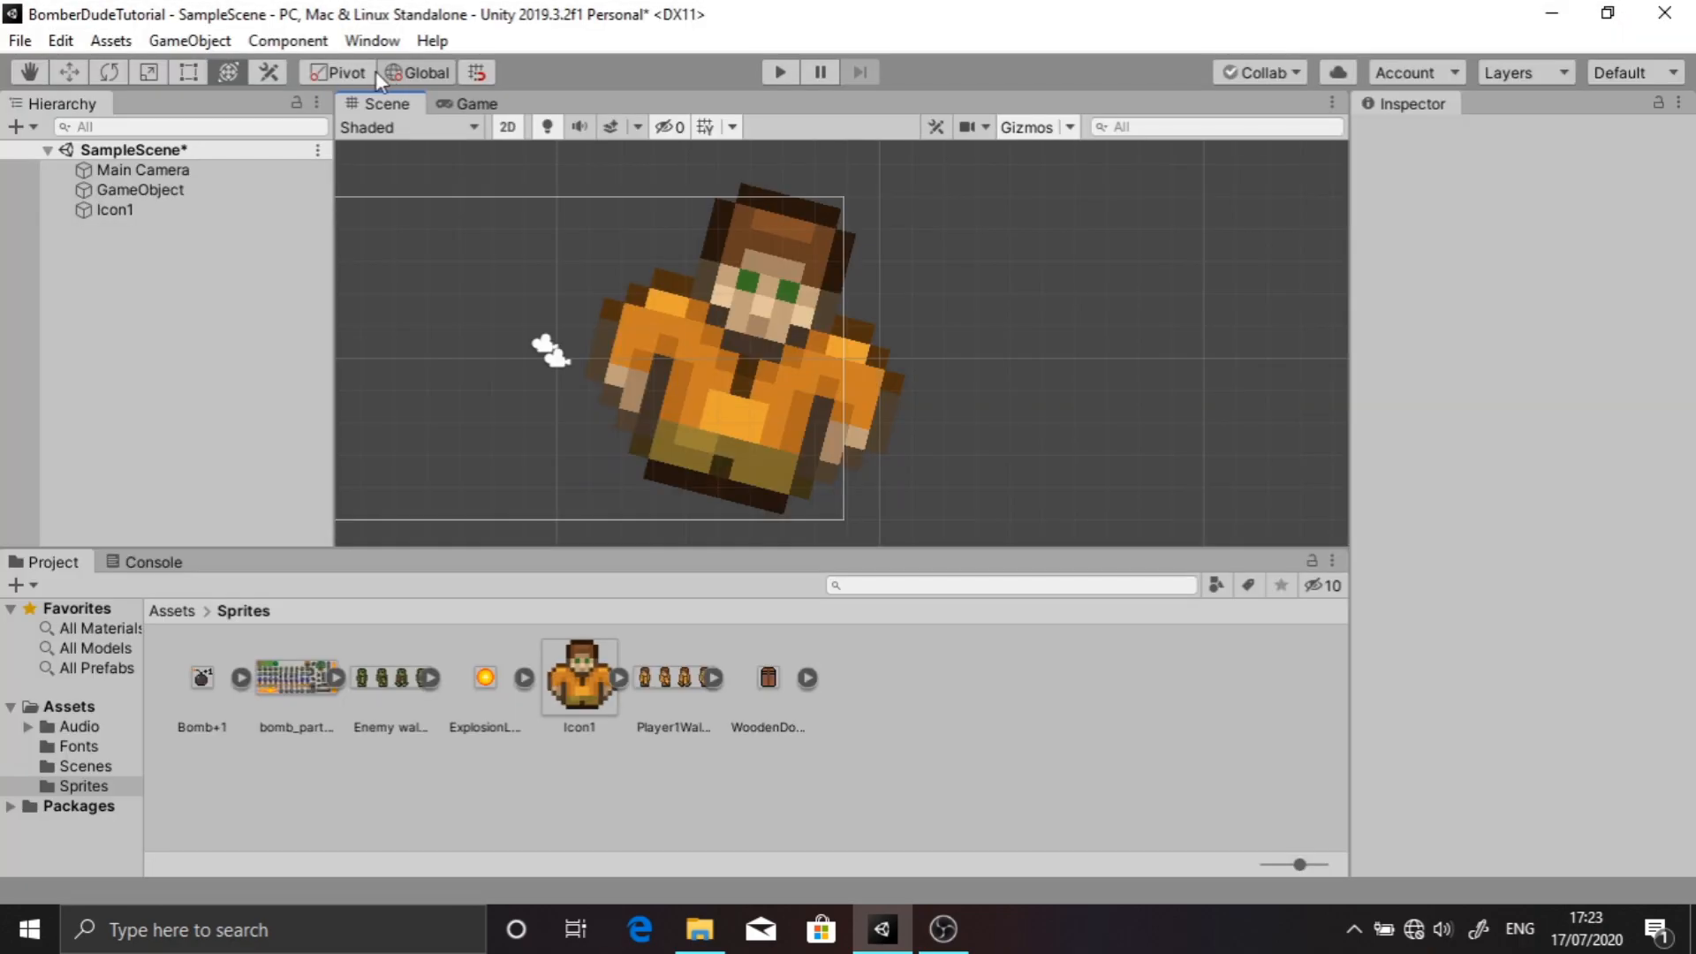
# Select Icon1 and compare its Move handles in Global and Local rotation, ending in Local mode
pyautogui.click(357, 73)
pyautogui.click(775, 367)
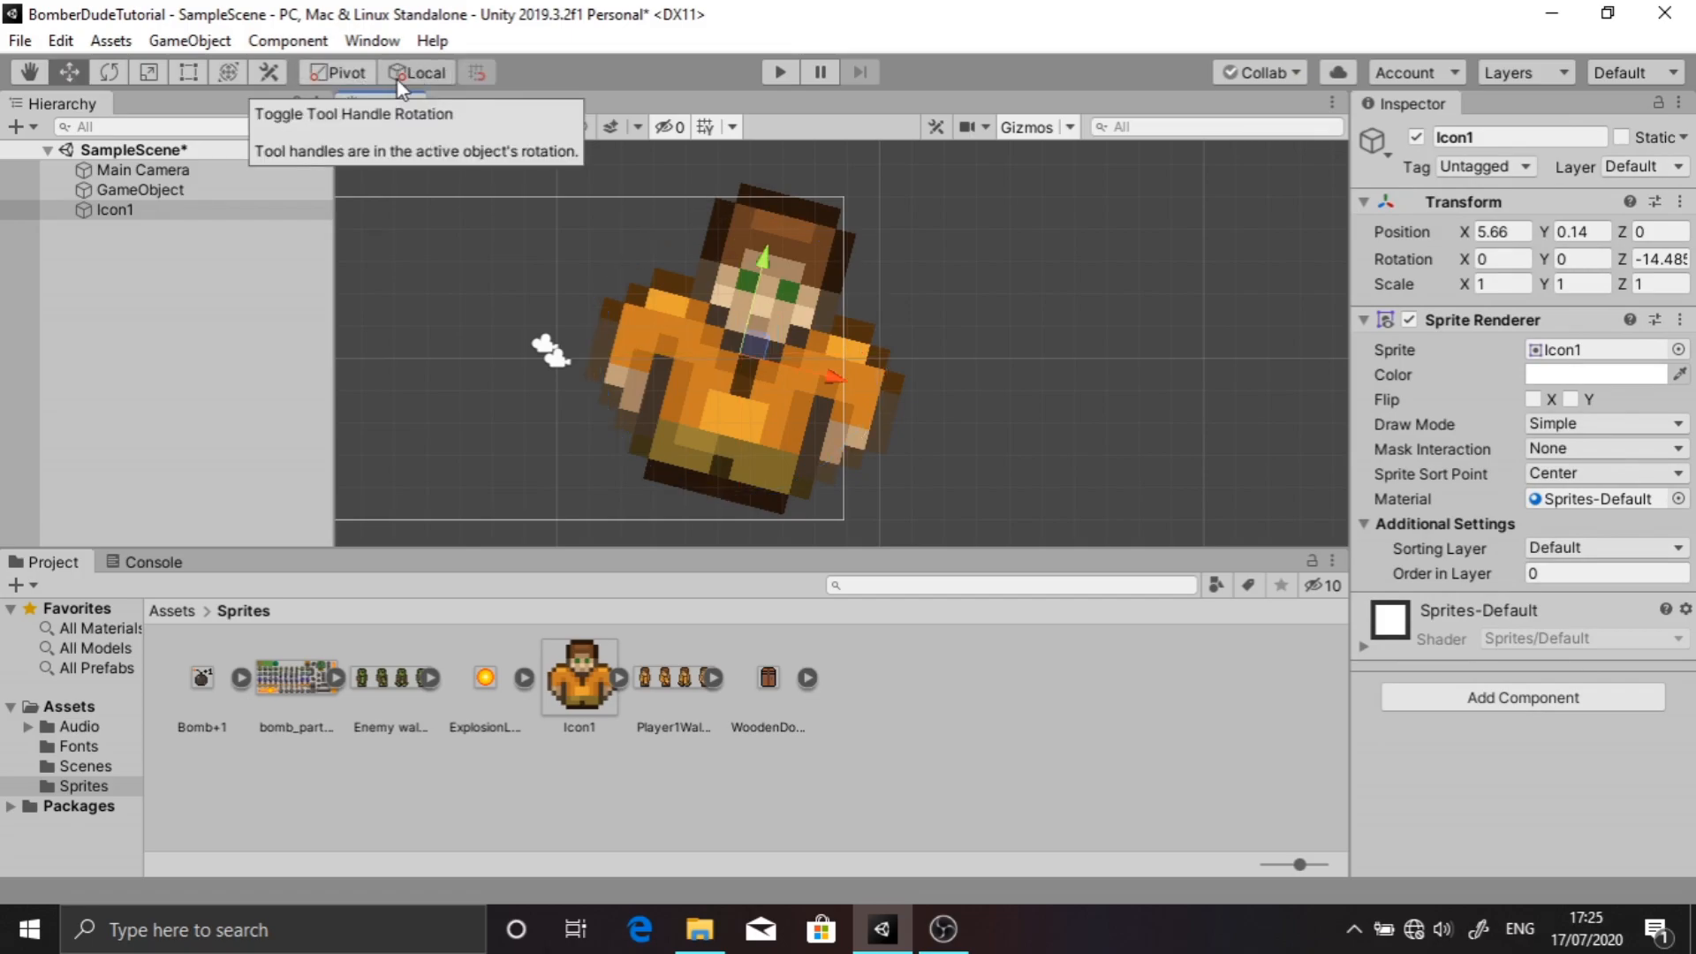
pyautogui.click(401, 76)
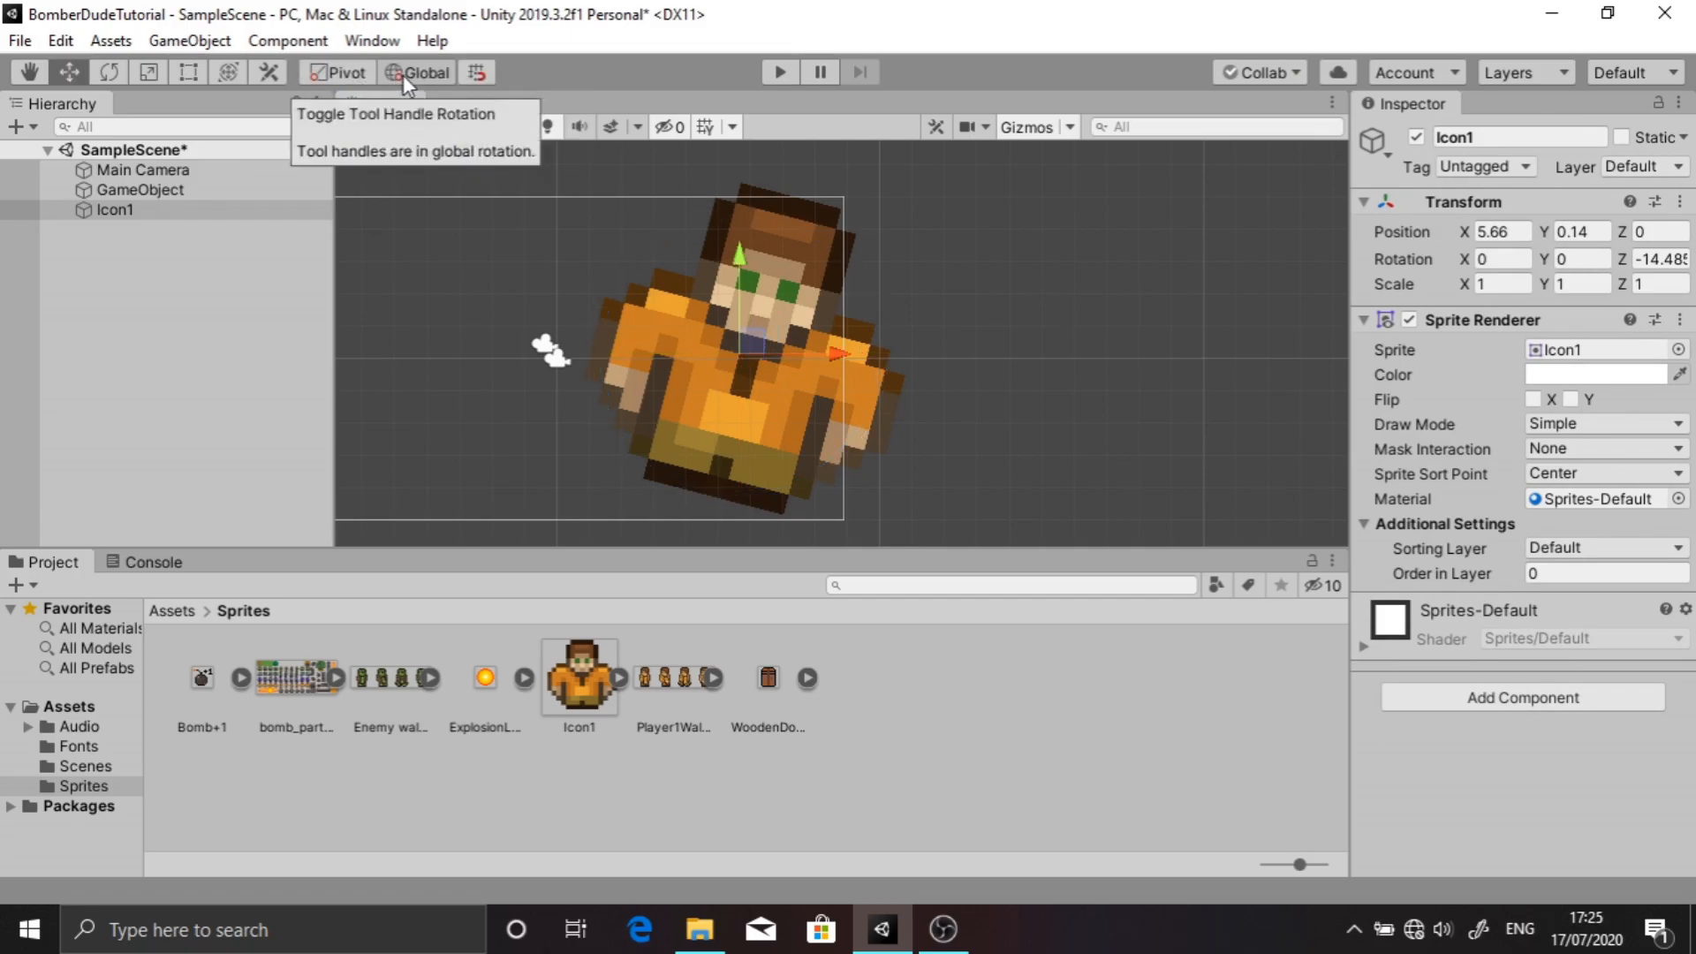
pyautogui.click(402, 74)
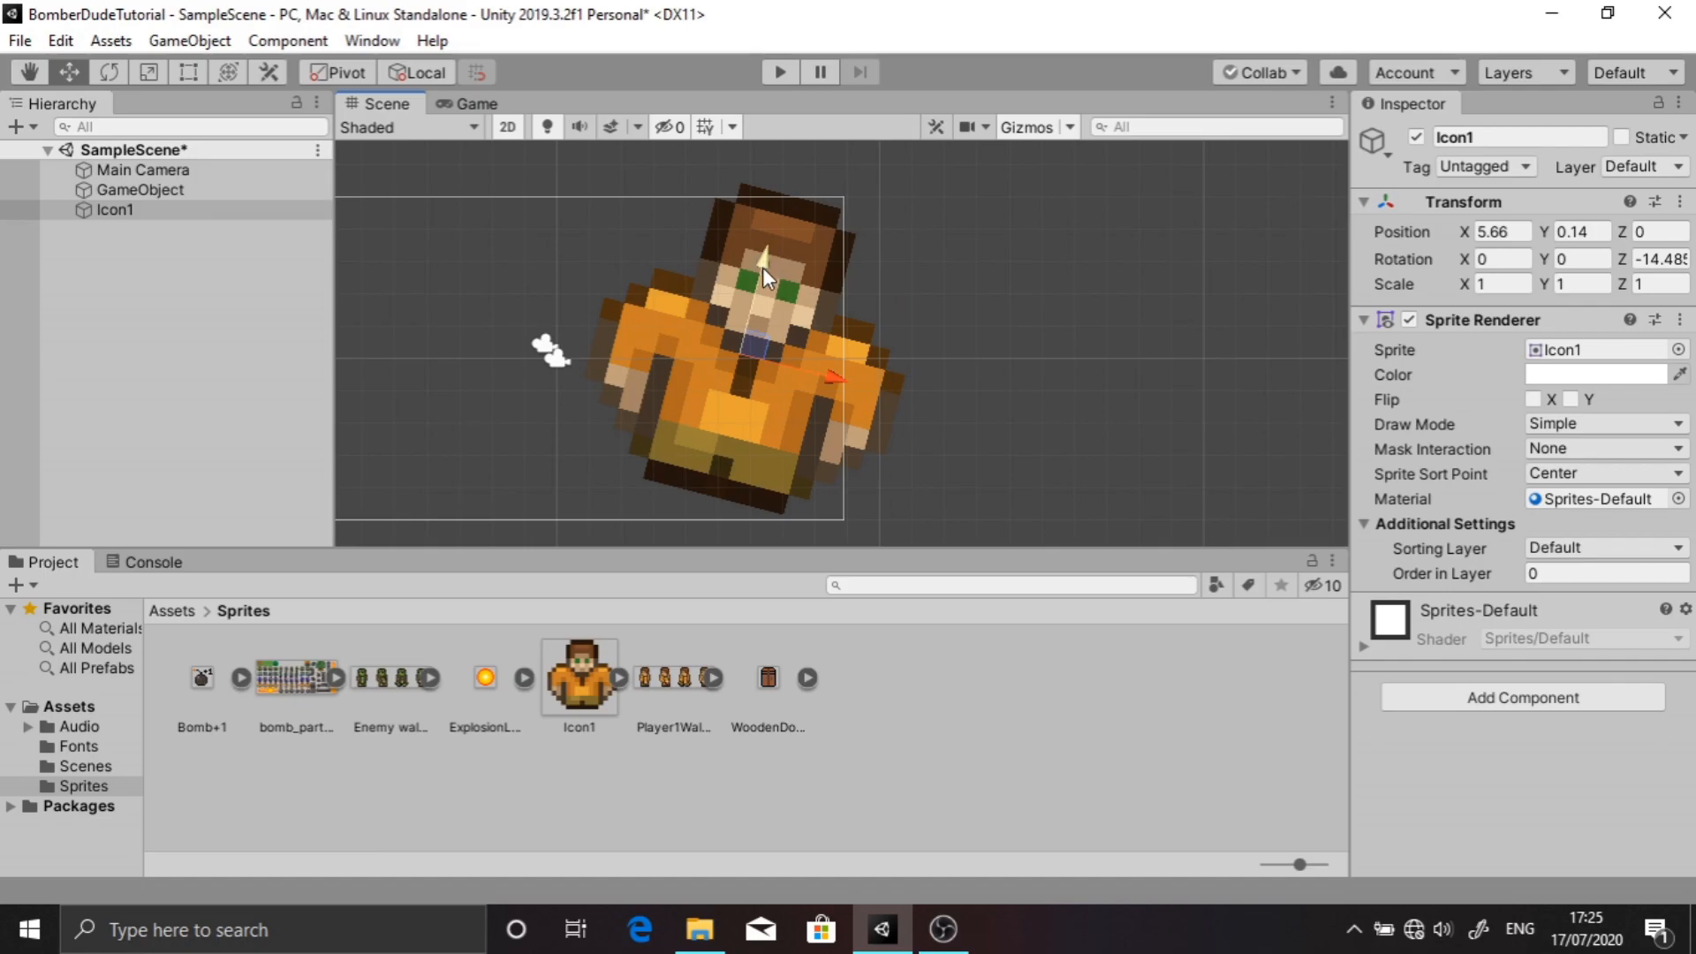
# Nudge Icon1 with local handles to about X 5.55, Y 0.15, and with global handles move it along X to 6.75
pyautogui.moveTo(762, 261)
pyautogui.mouseDown()
pyautogui.moveTo(747, 315)
pyautogui.moveTo(772, 321)
pyautogui.moveTo(834, 199)
pyautogui.moveTo(819, 288)
pyautogui.moveTo(712, 204)
pyautogui.moveTo(746, 251)
pyautogui.moveTo(772, 252)
pyautogui.moveTo(773, 219)
pyautogui.moveTo(772, 264)
pyautogui.mouseUp()
pyautogui.click(420, 70)
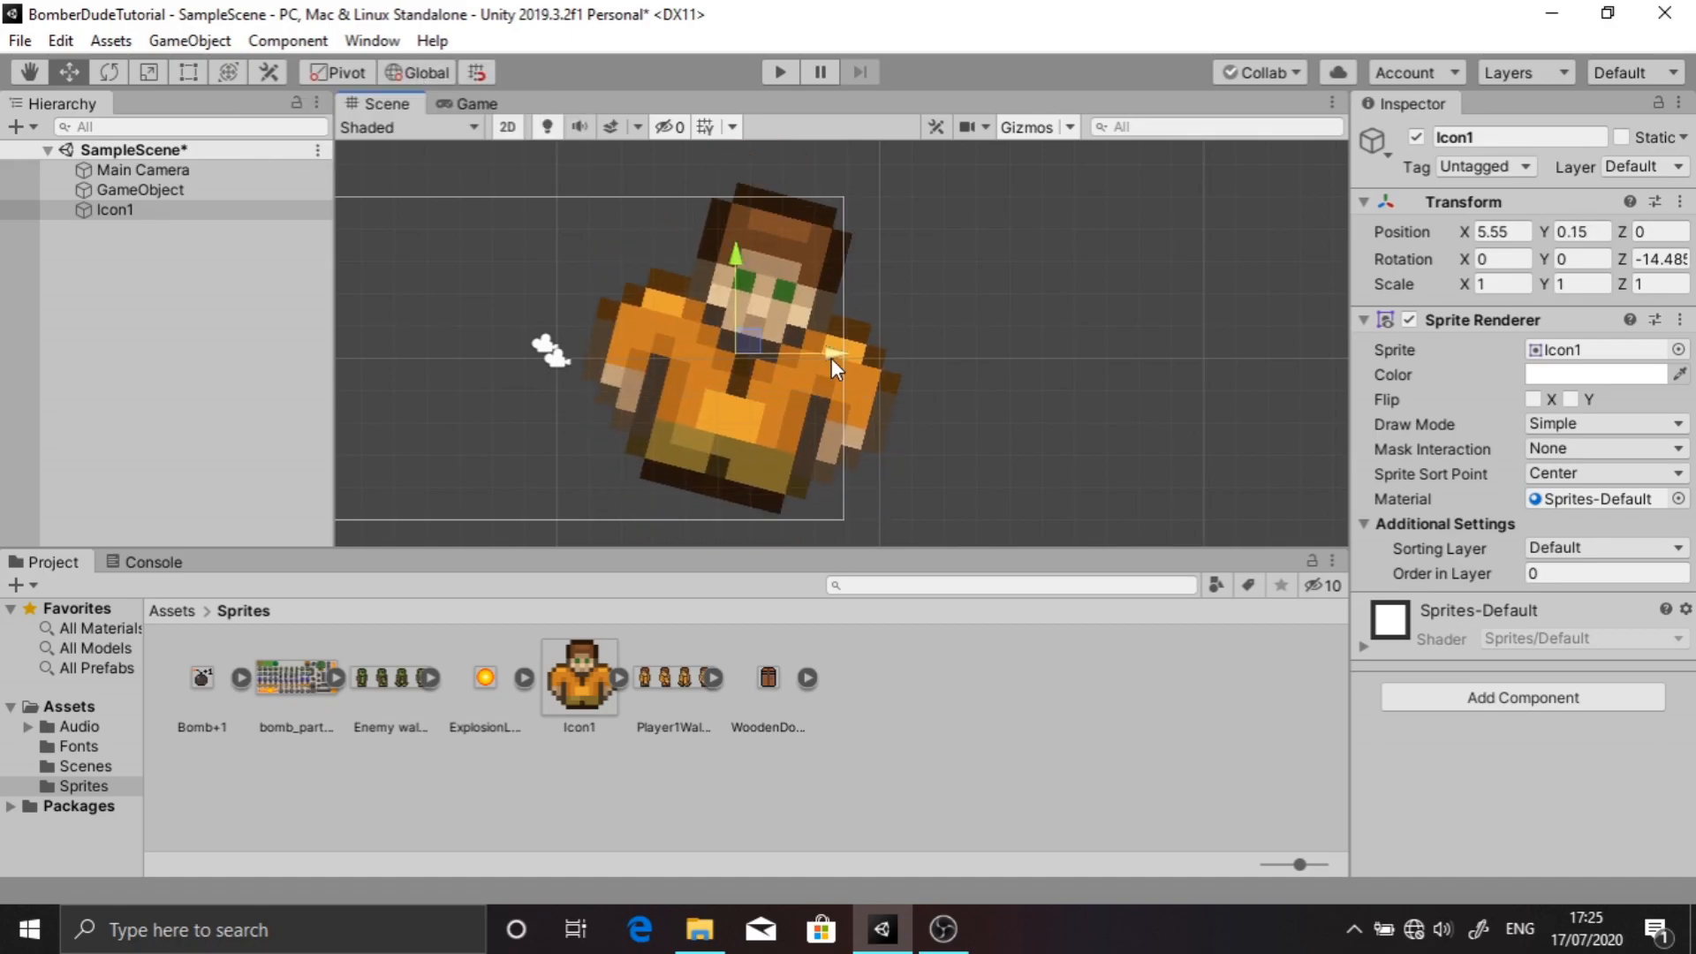
pyautogui.moveTo(831, 358); pyautogui.dragTo(872, 362)
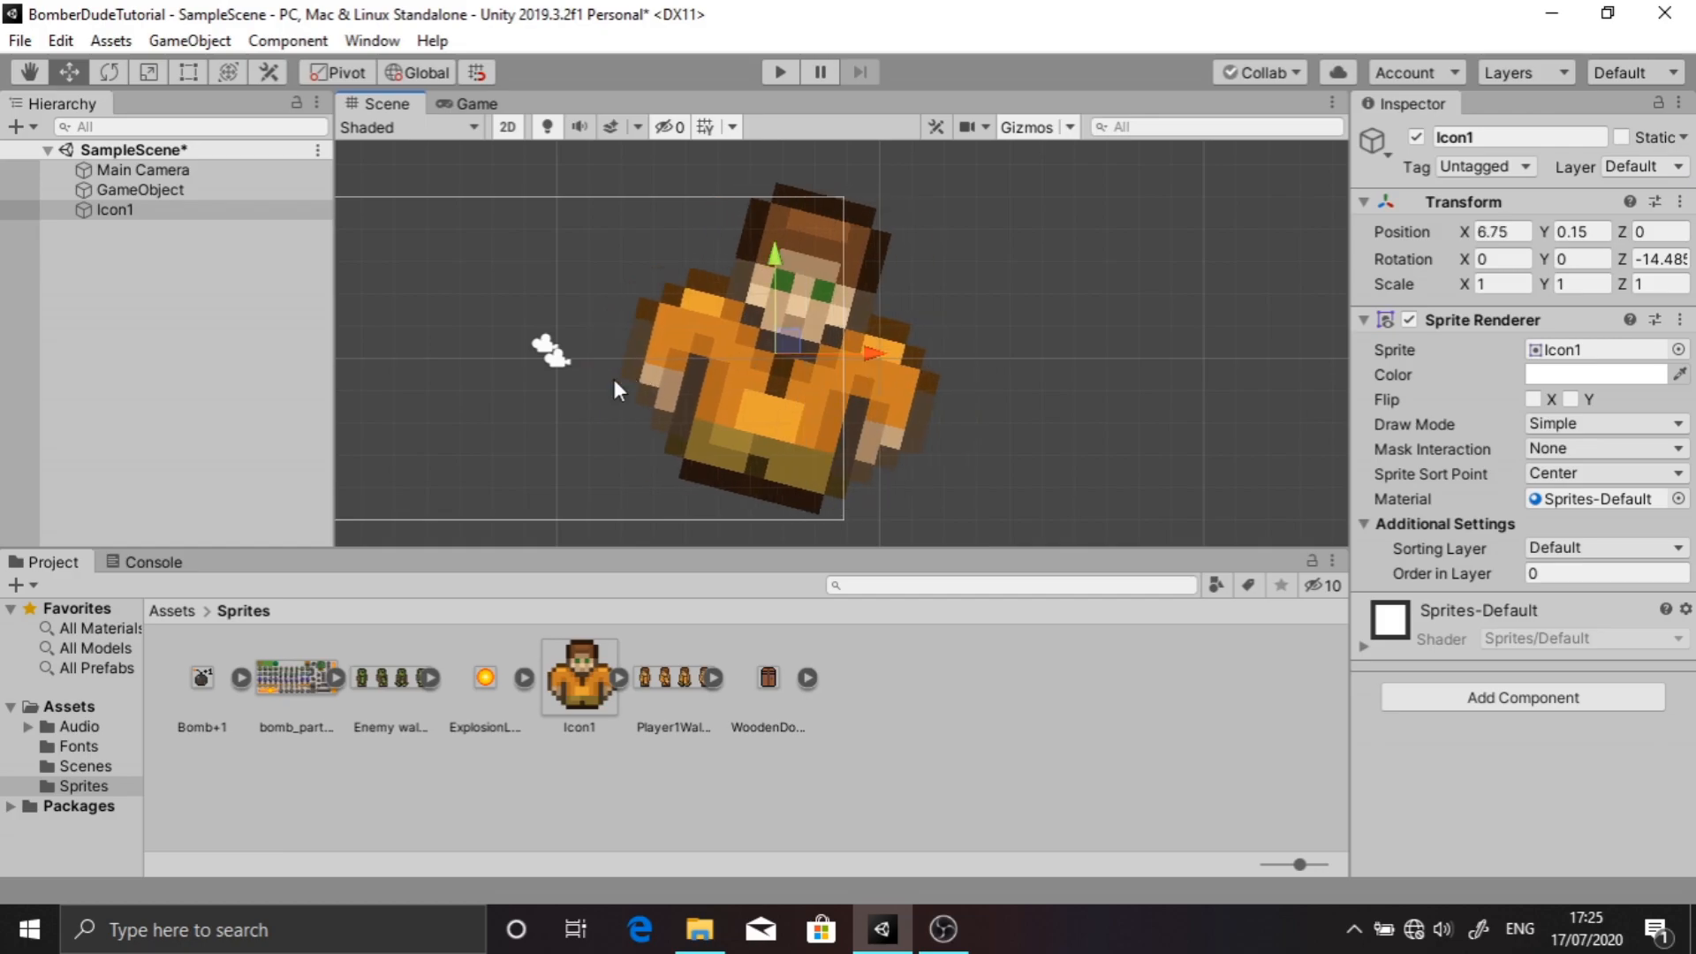
# Select the Main Camera and rotate it around Z to about 39.2 degrees
pyautogui.click(557, 358)
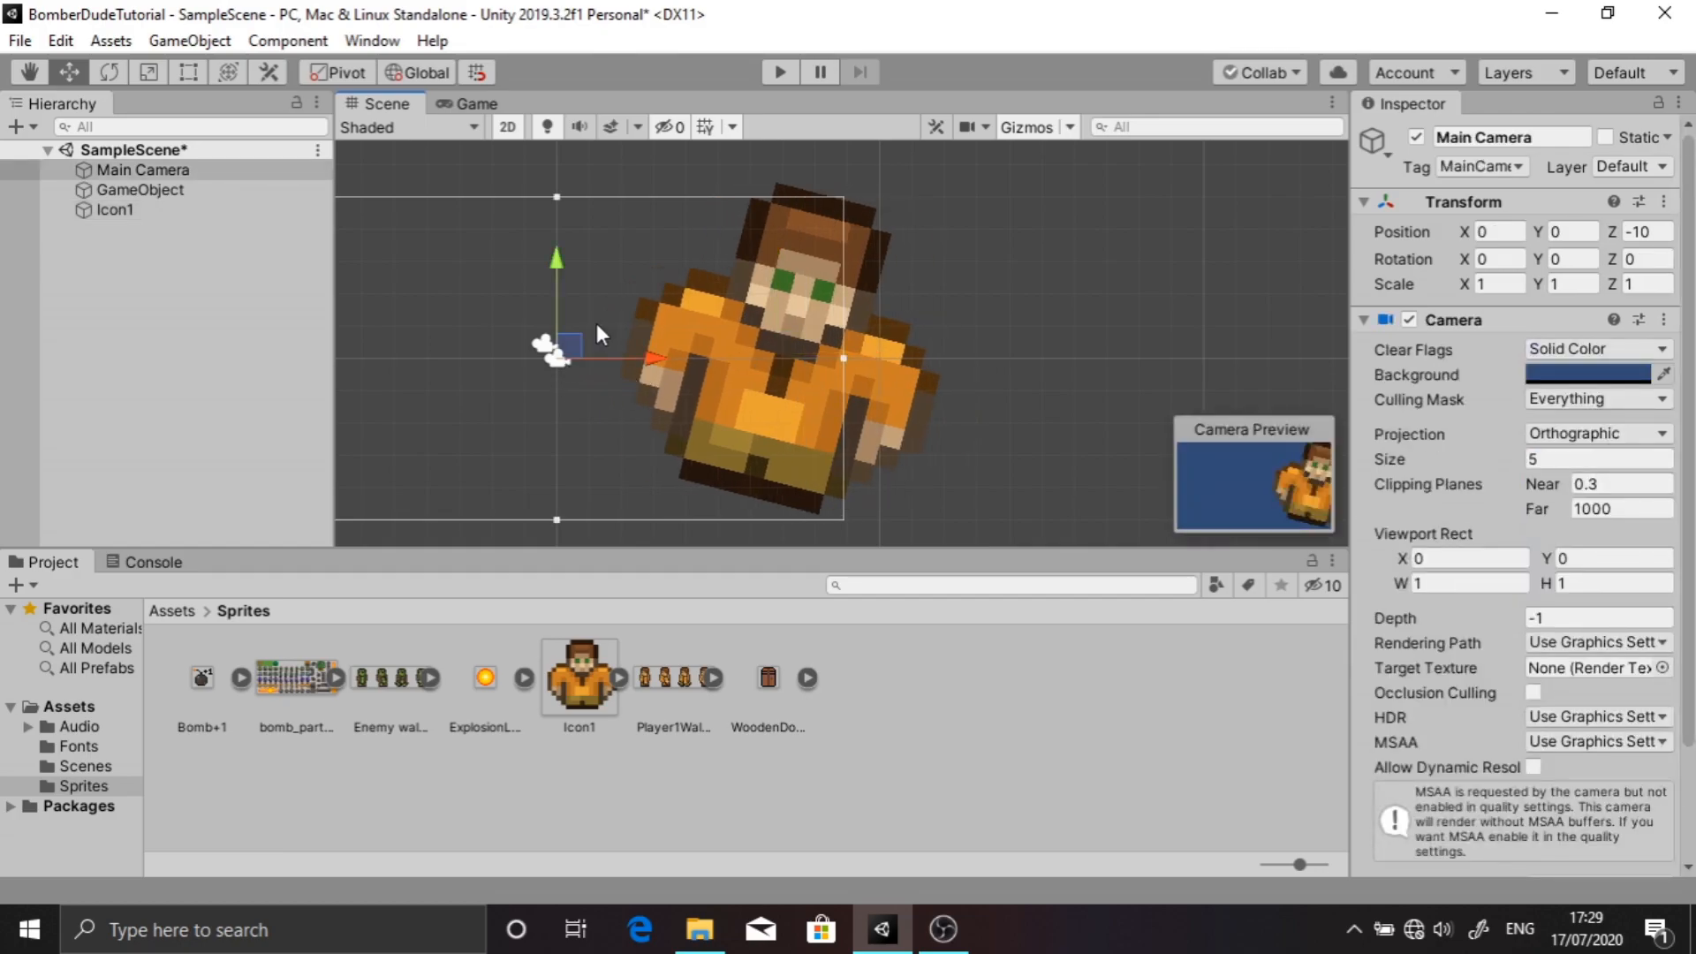
pyautogui.press('e')
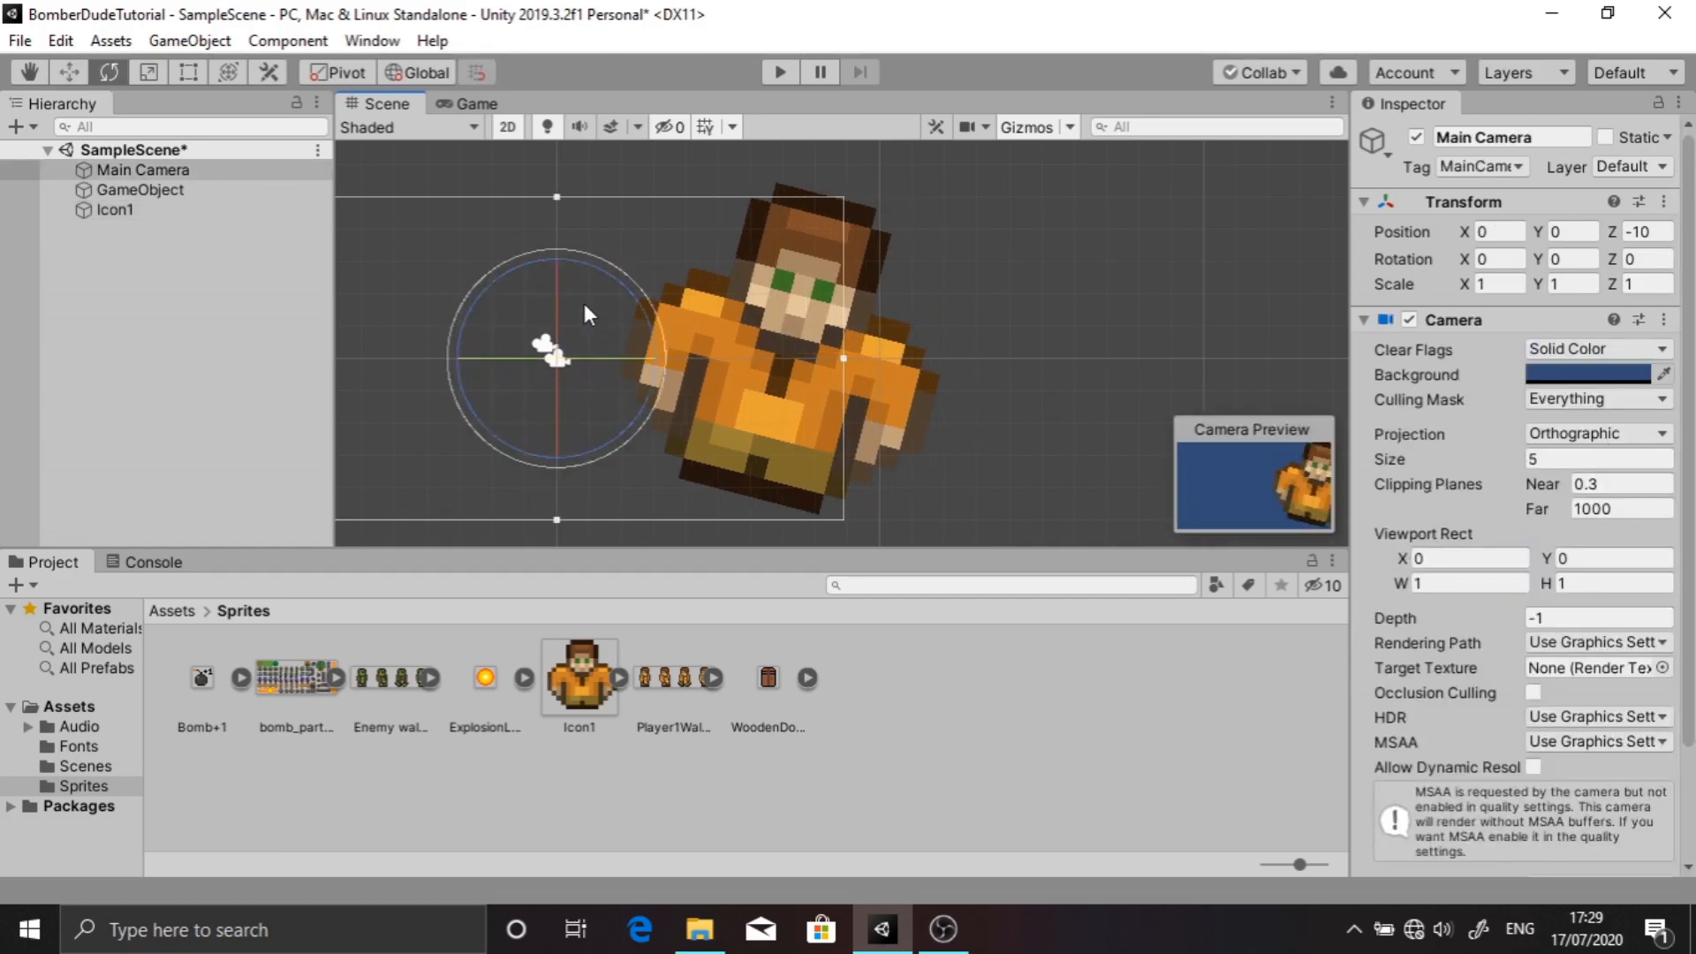
pyautogui.moveTo(581, 263); pyautogui.dragTo(454, 270)
pyautogui.press('w')
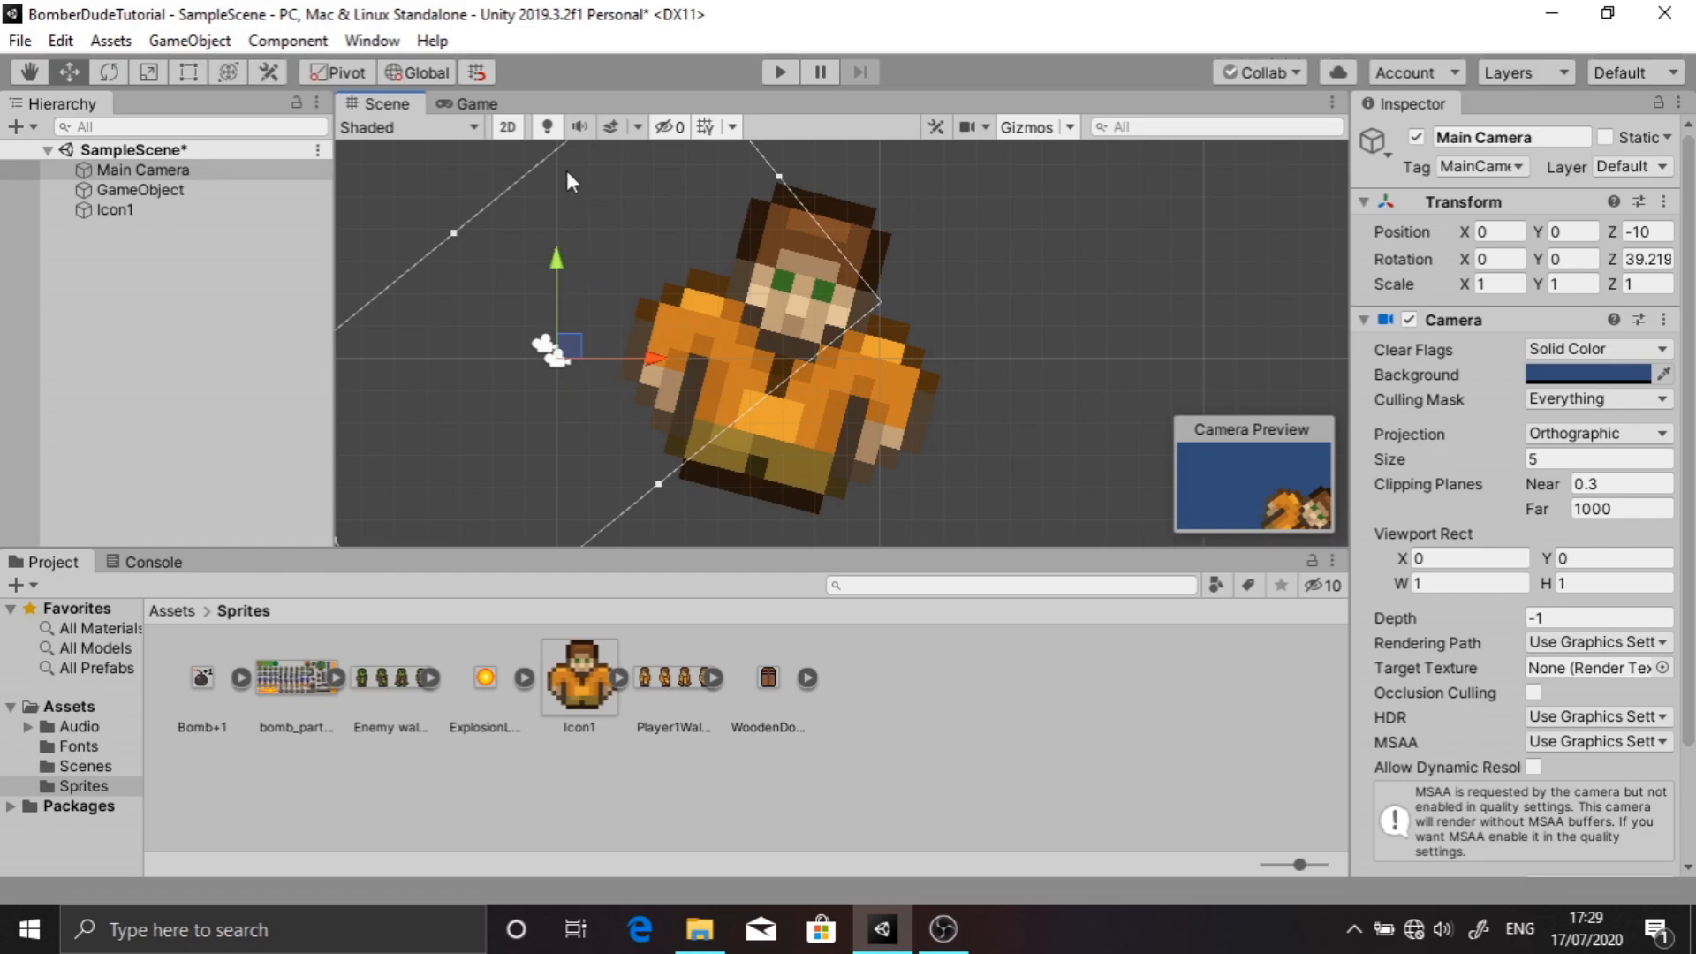
# Switch the handles to Local and move the Main Camera along its own axes to about X 4.09, Y -1.3
pyautogui.press('x')
pyautogui.moveTo(493, 279); pyautogui.dragTo(653, 348)
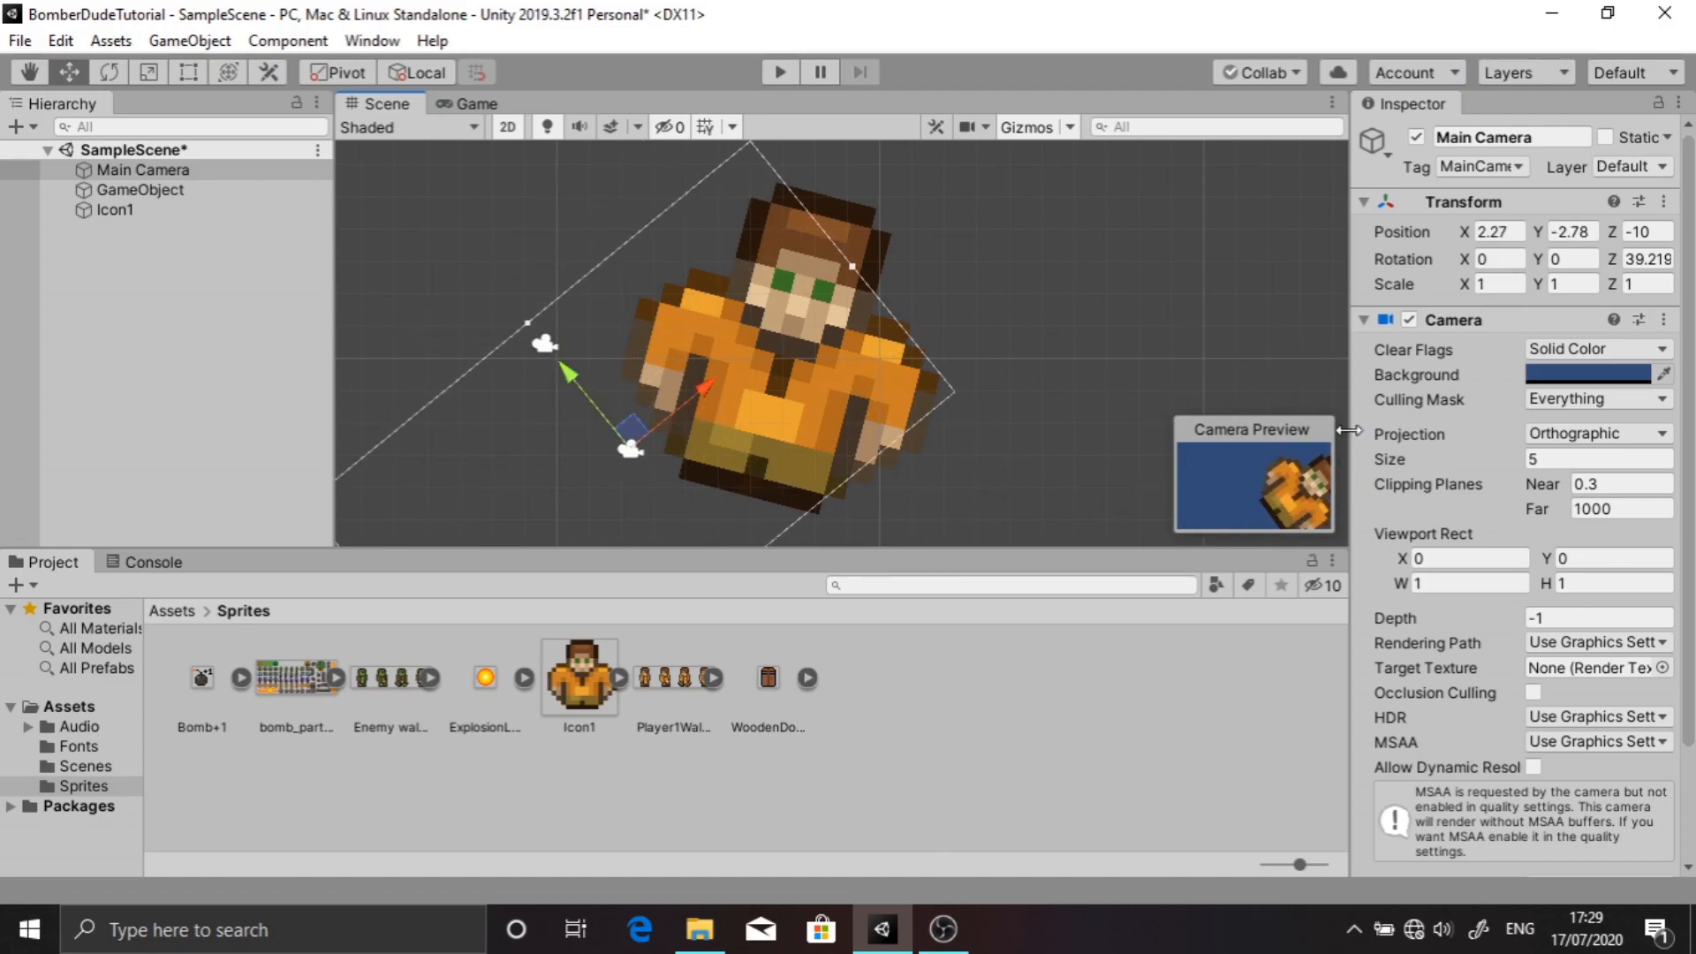
pyautogui.moveTo(708, 389); pyautogui.dragTo(771, 351)
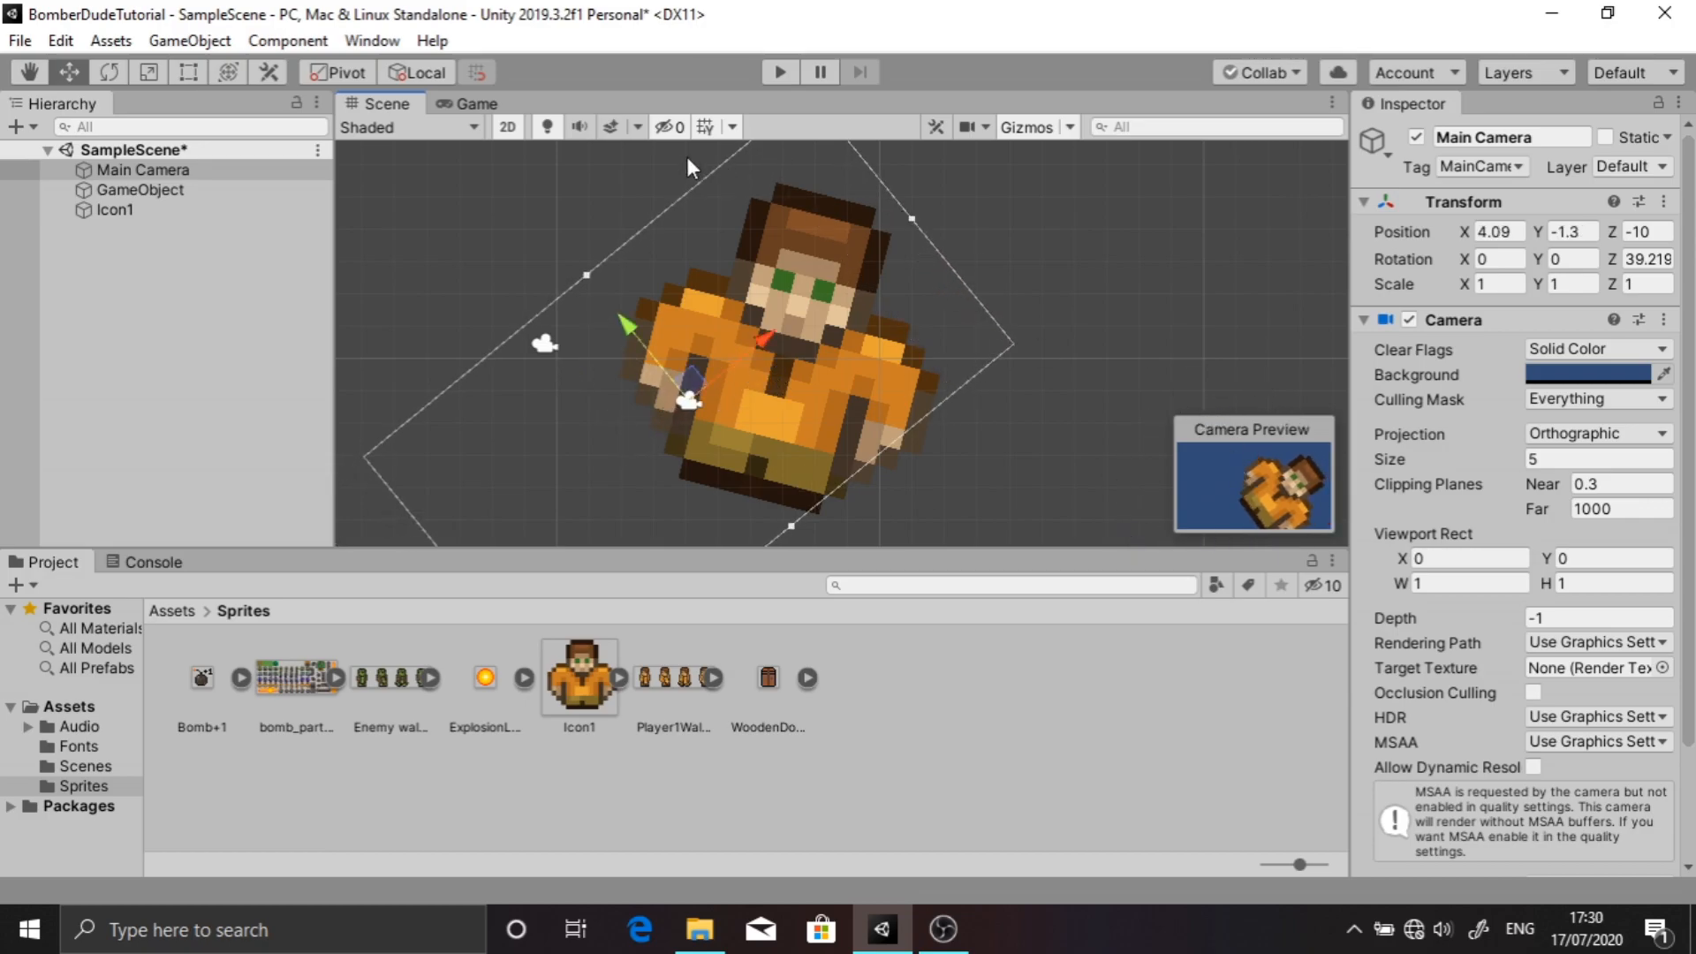
# Select Icon1 and set its handles to Global with grid snapping turned on
pyautogui.click(485, 110)
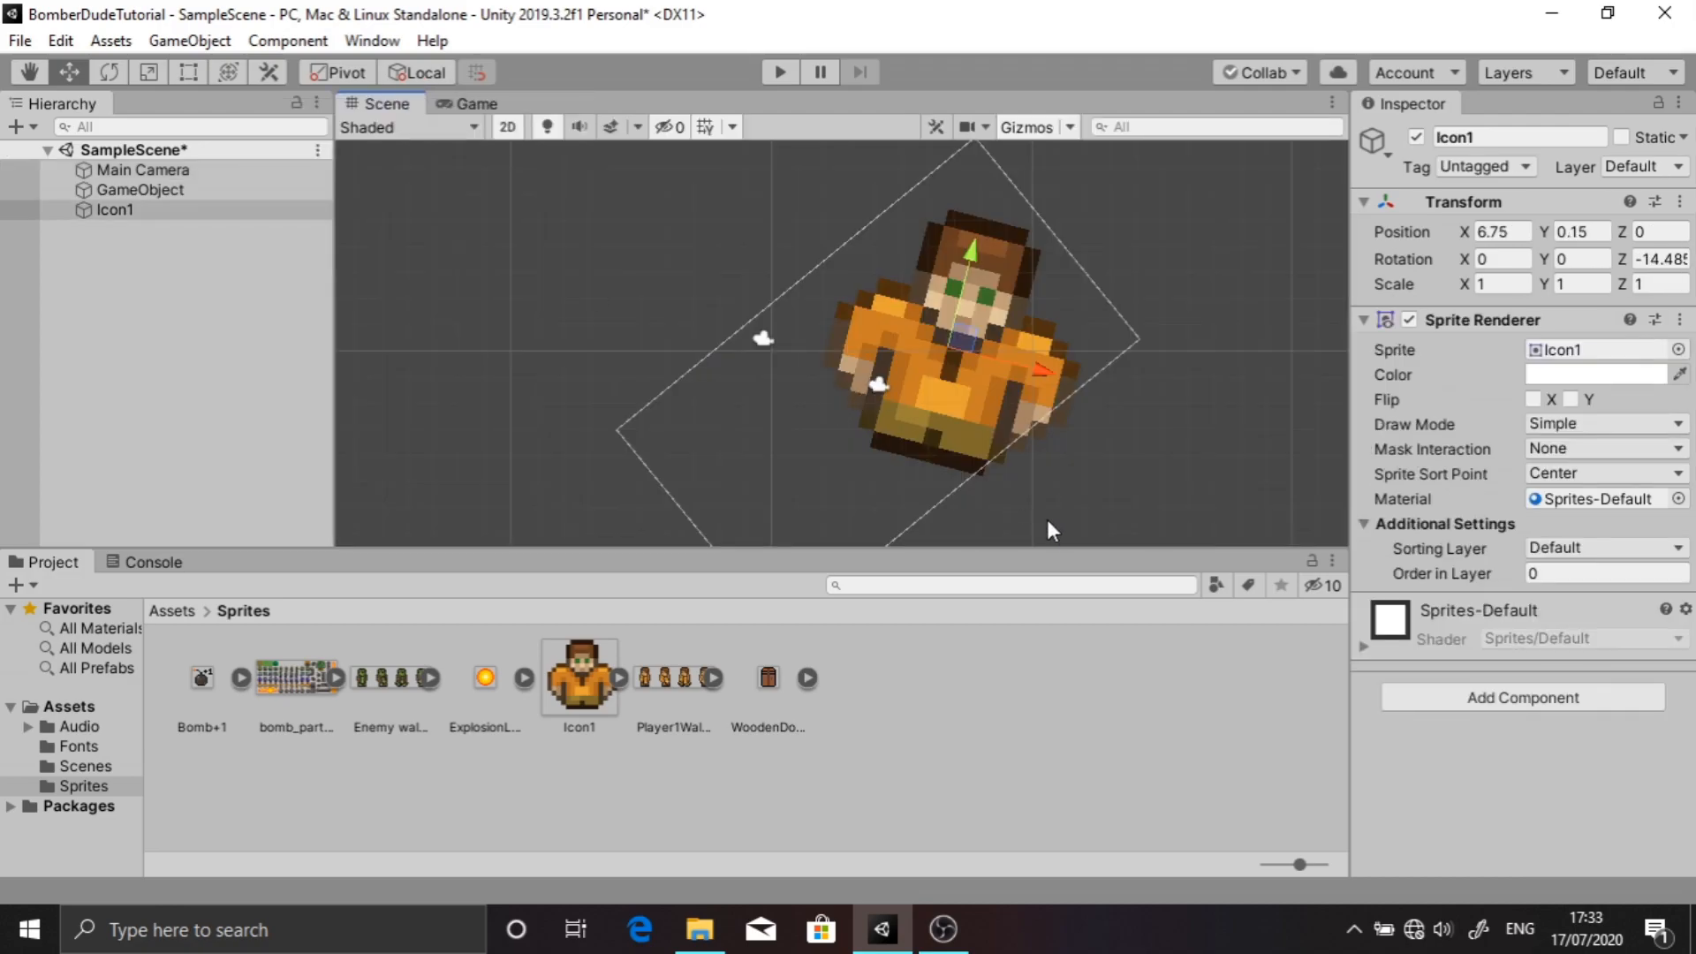
pyautogui.click(417, 74)
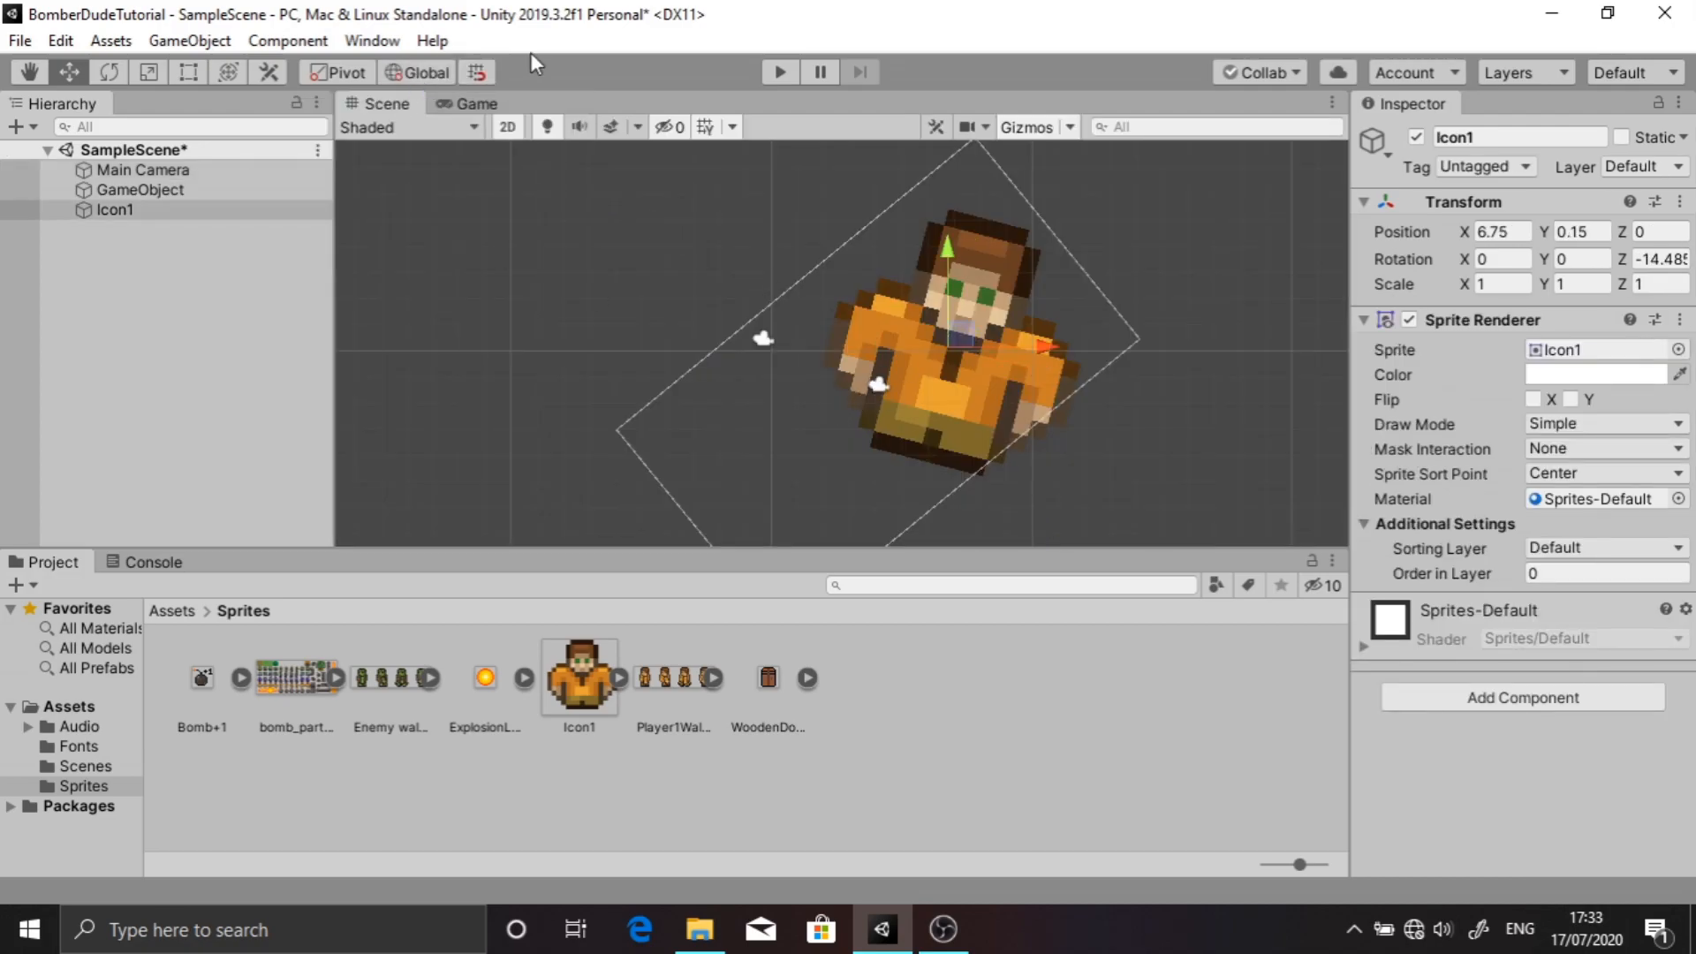
pyautogui.click(479, 74)
# Move Icon1 in grid-snapped steps to X 15, Y 2, and back to X 12, Y 1
pyautogui.moveTo(1040, 348); pyautogui.dragTo(1258, 354)
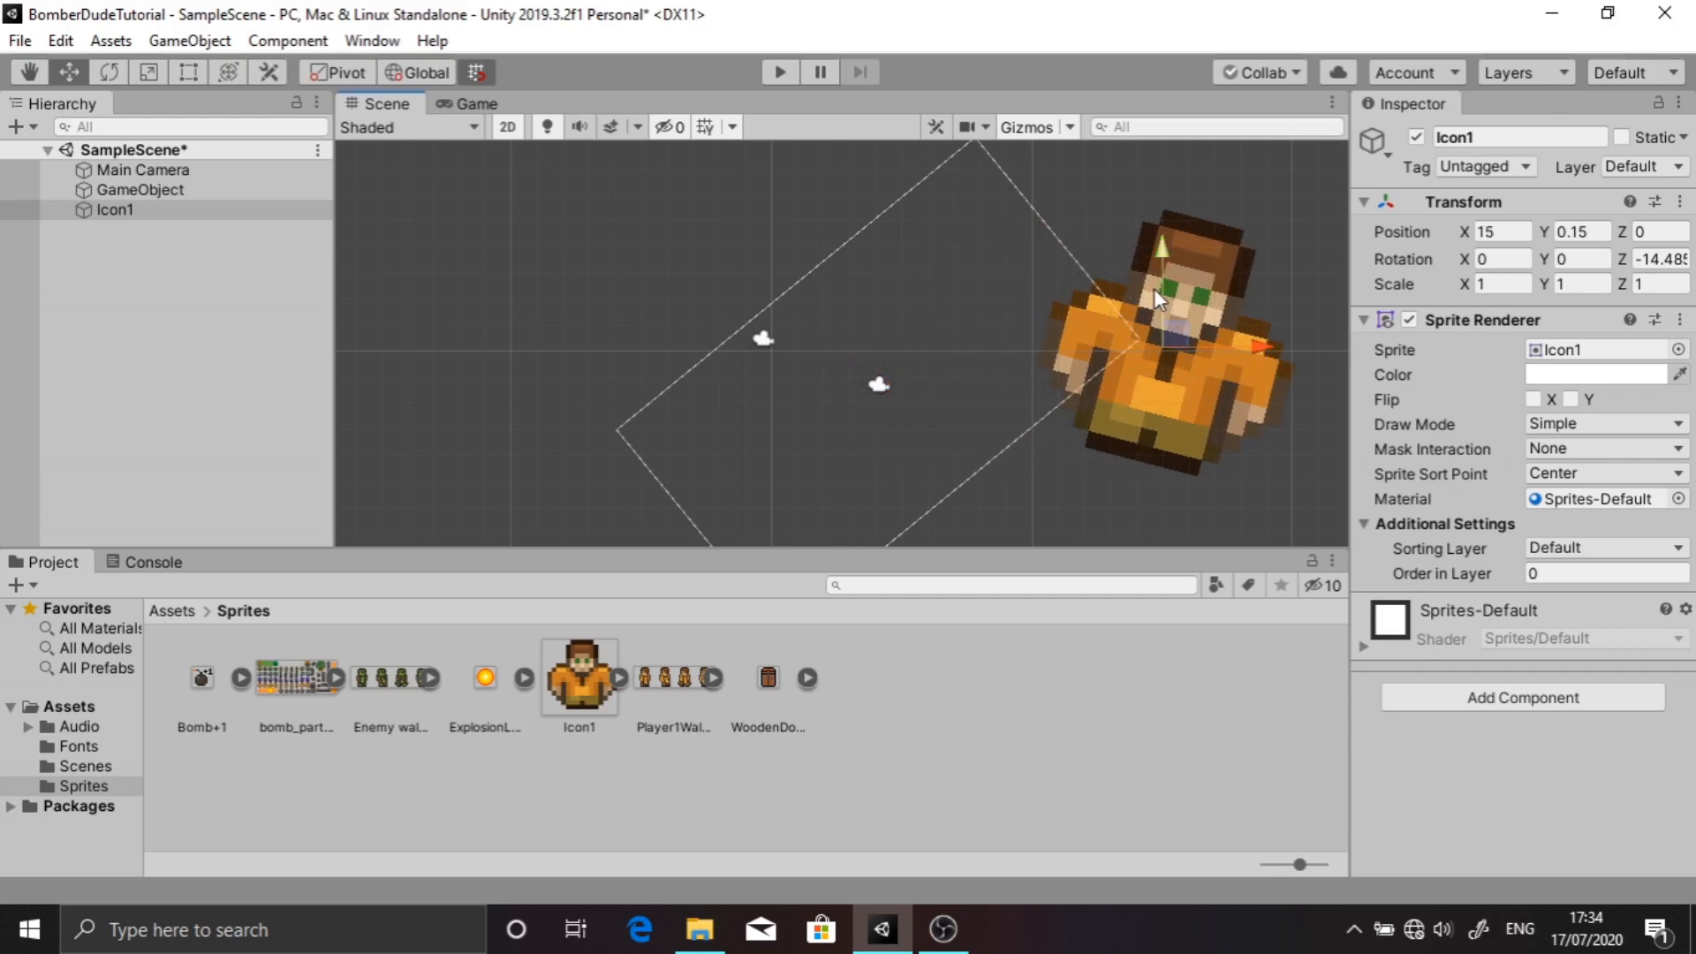
pyautogui.moveTo(1159, 244); pyautogui.dragTo(1180, 200)
pyautogui.scroll(5, 1180, 200)
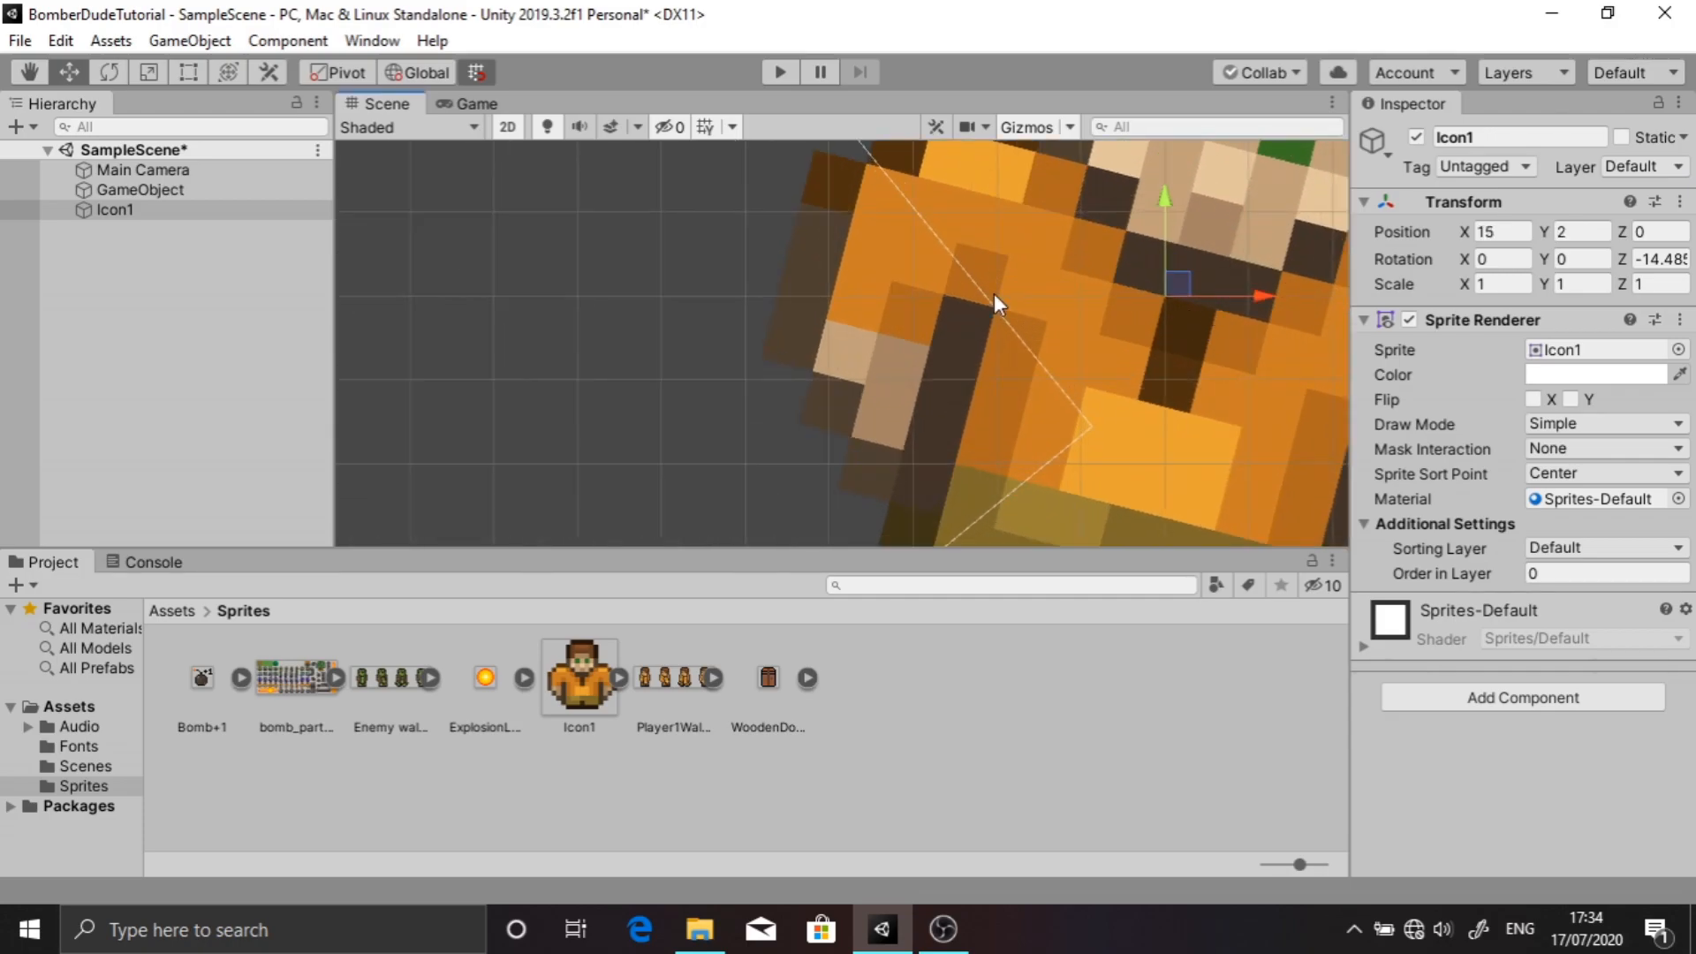
pyautogui.moveTo(1272, 294); pyautogui.dragTo(855, 299)
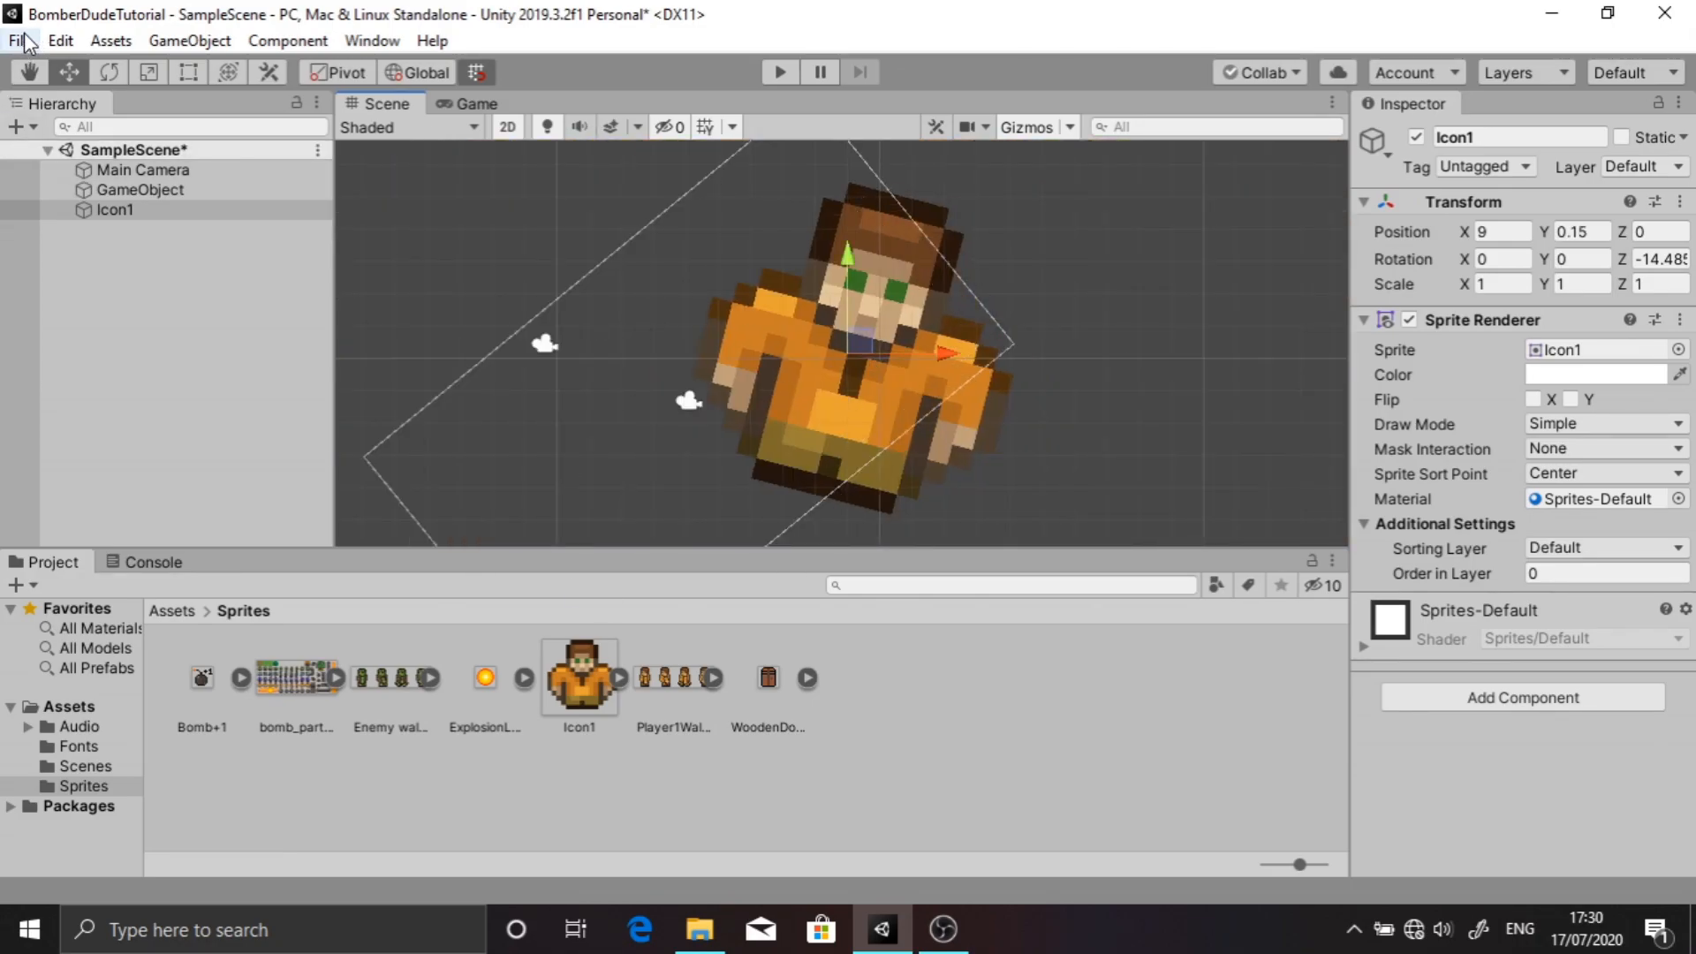
# Examine the Grid Size value in the Grid and Snap settings and close the window
pyautogui.click(25, 41)
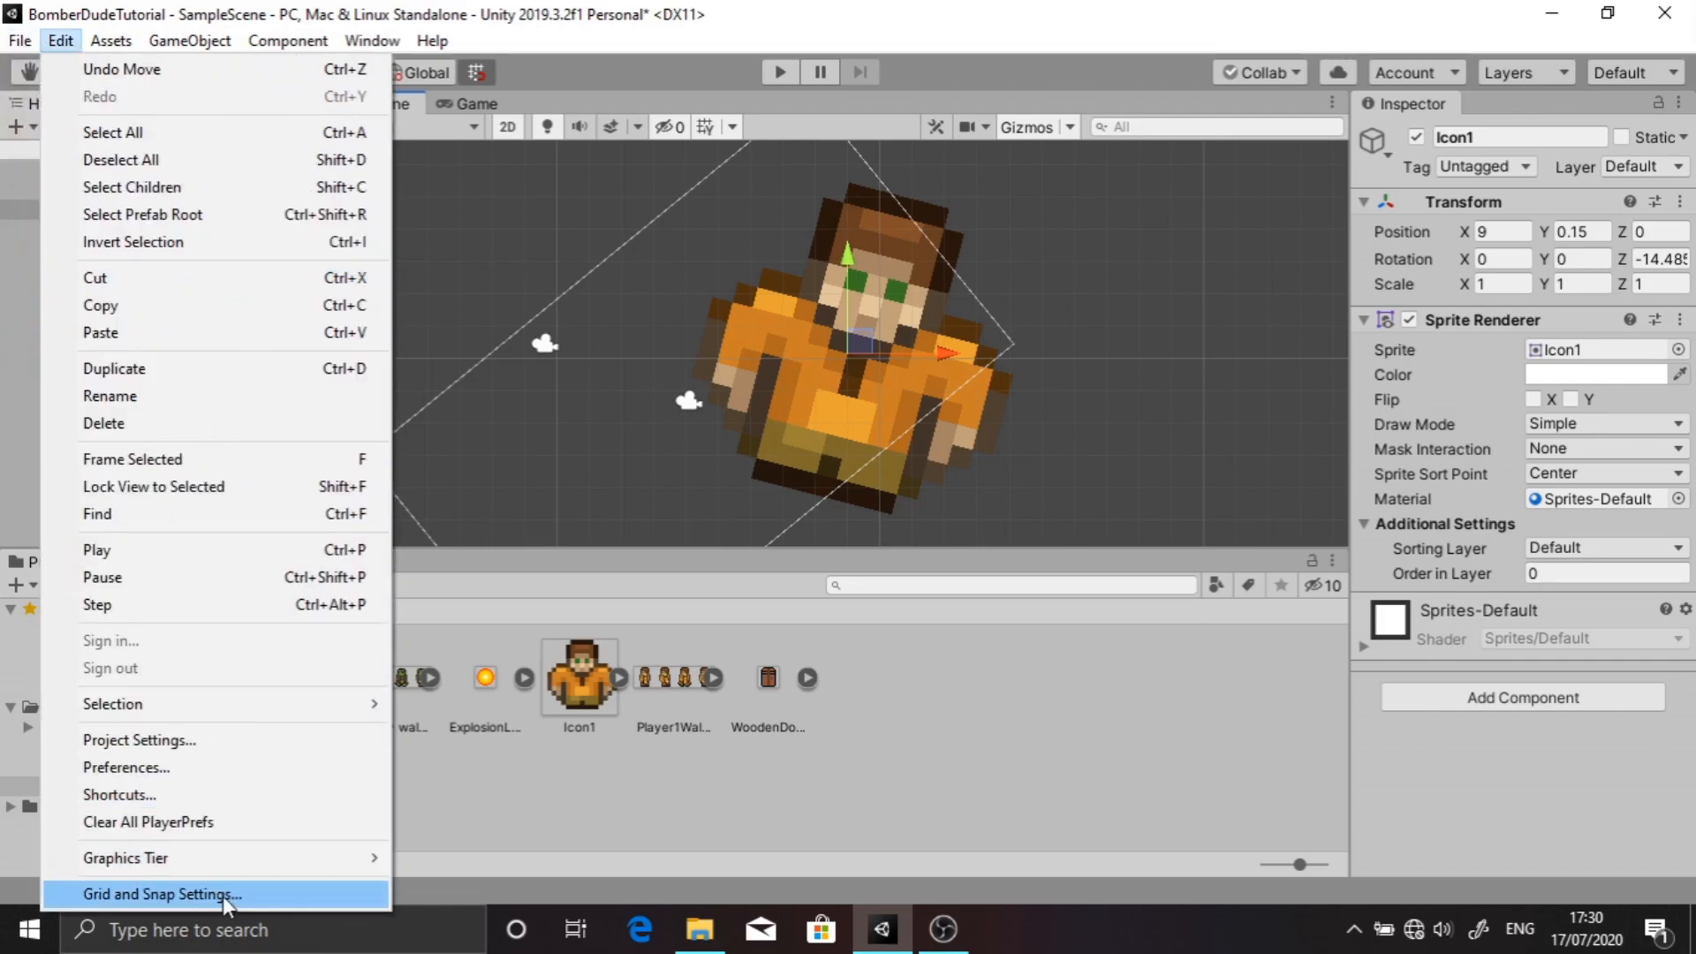
pyautogui.click(223, 895)
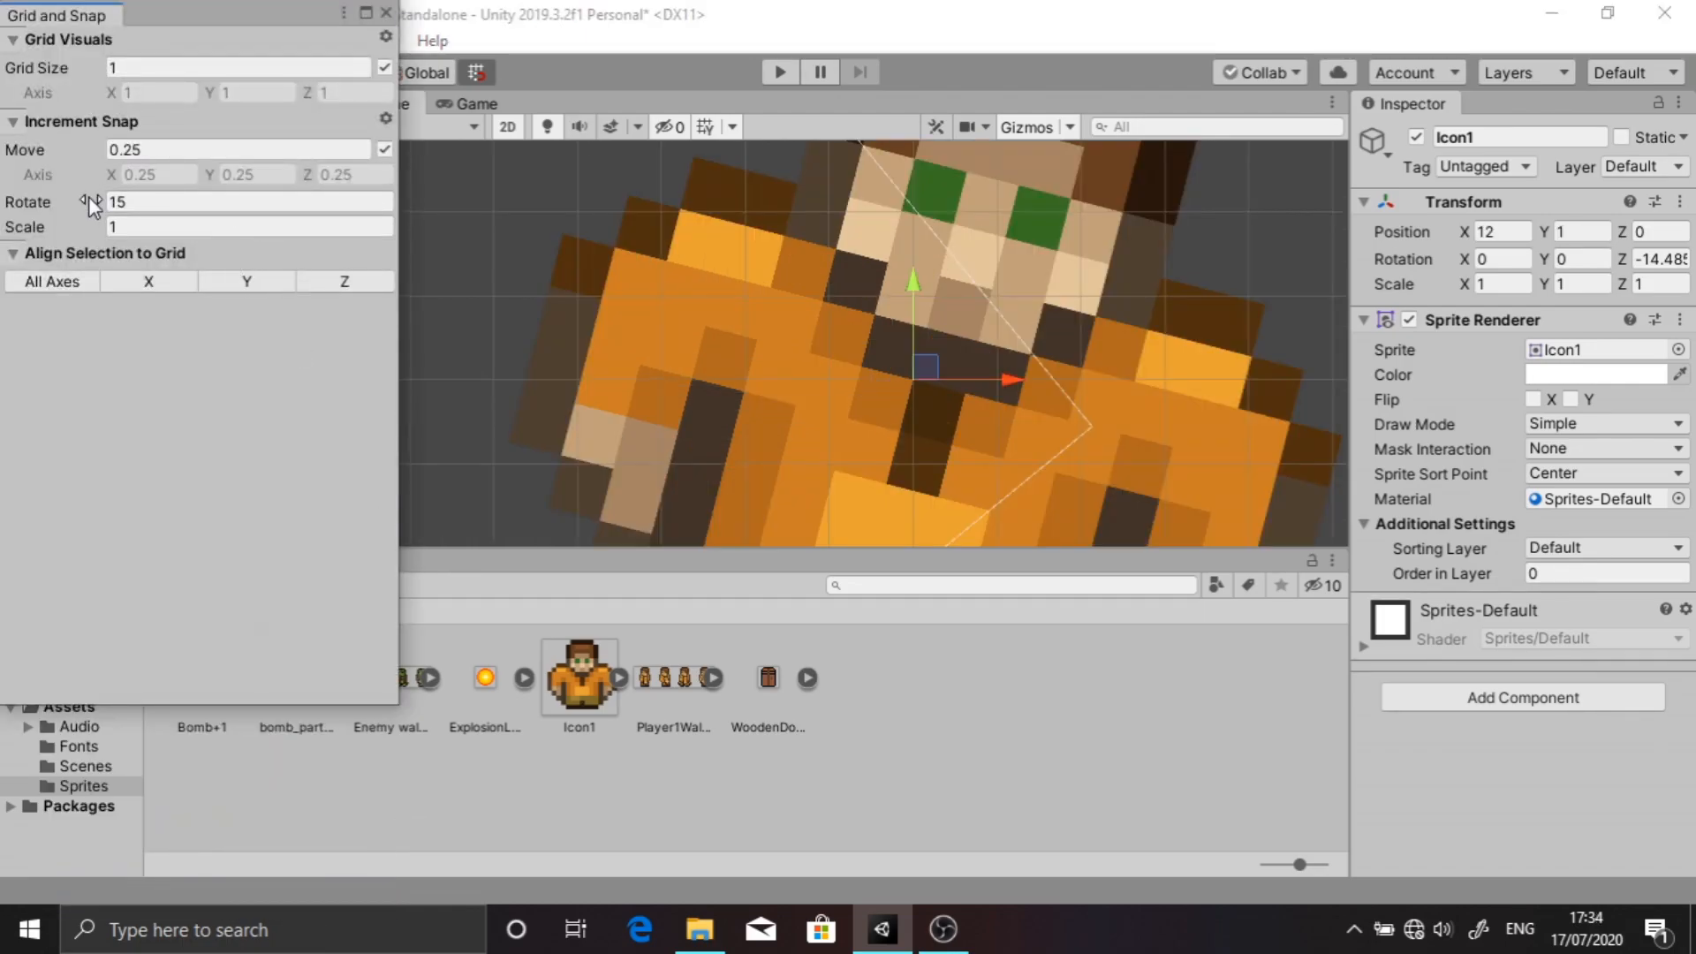
pyautogui.click(362, 68)
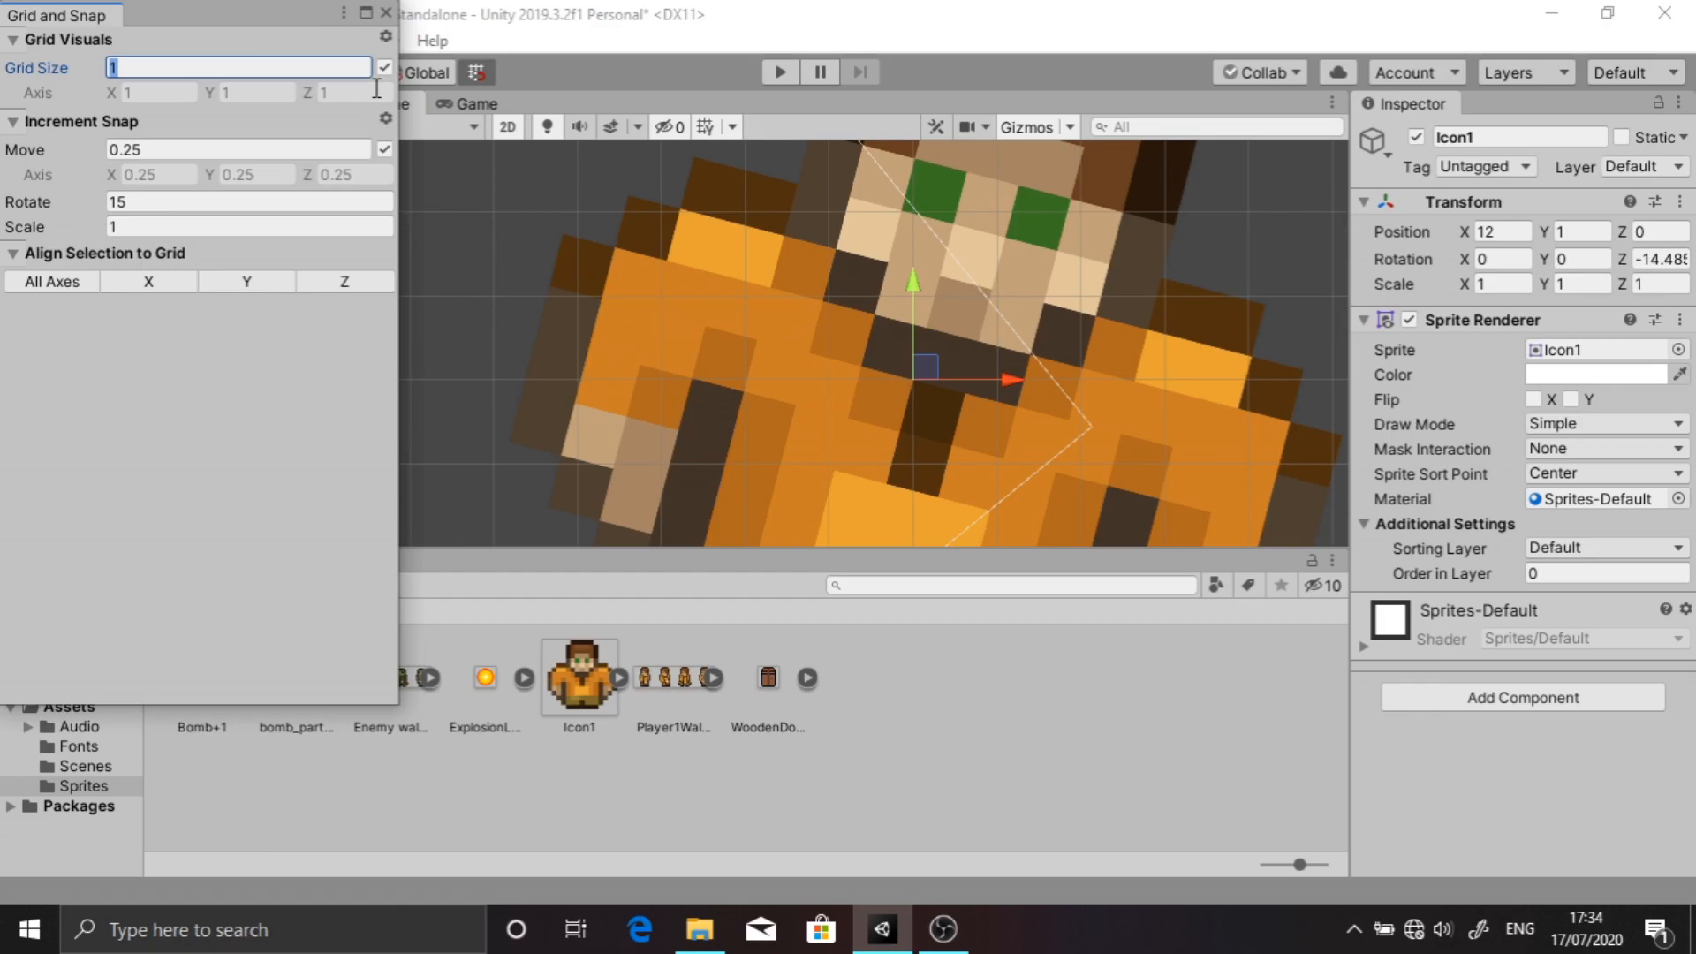
pyautogui.click(386, 12)
# Move Icon1 in grid-snapped steps to X 10, Y -2, and along X to 12
pyautogui.moveTo(1014, 392); pyautogui.dragTo(754, 395)
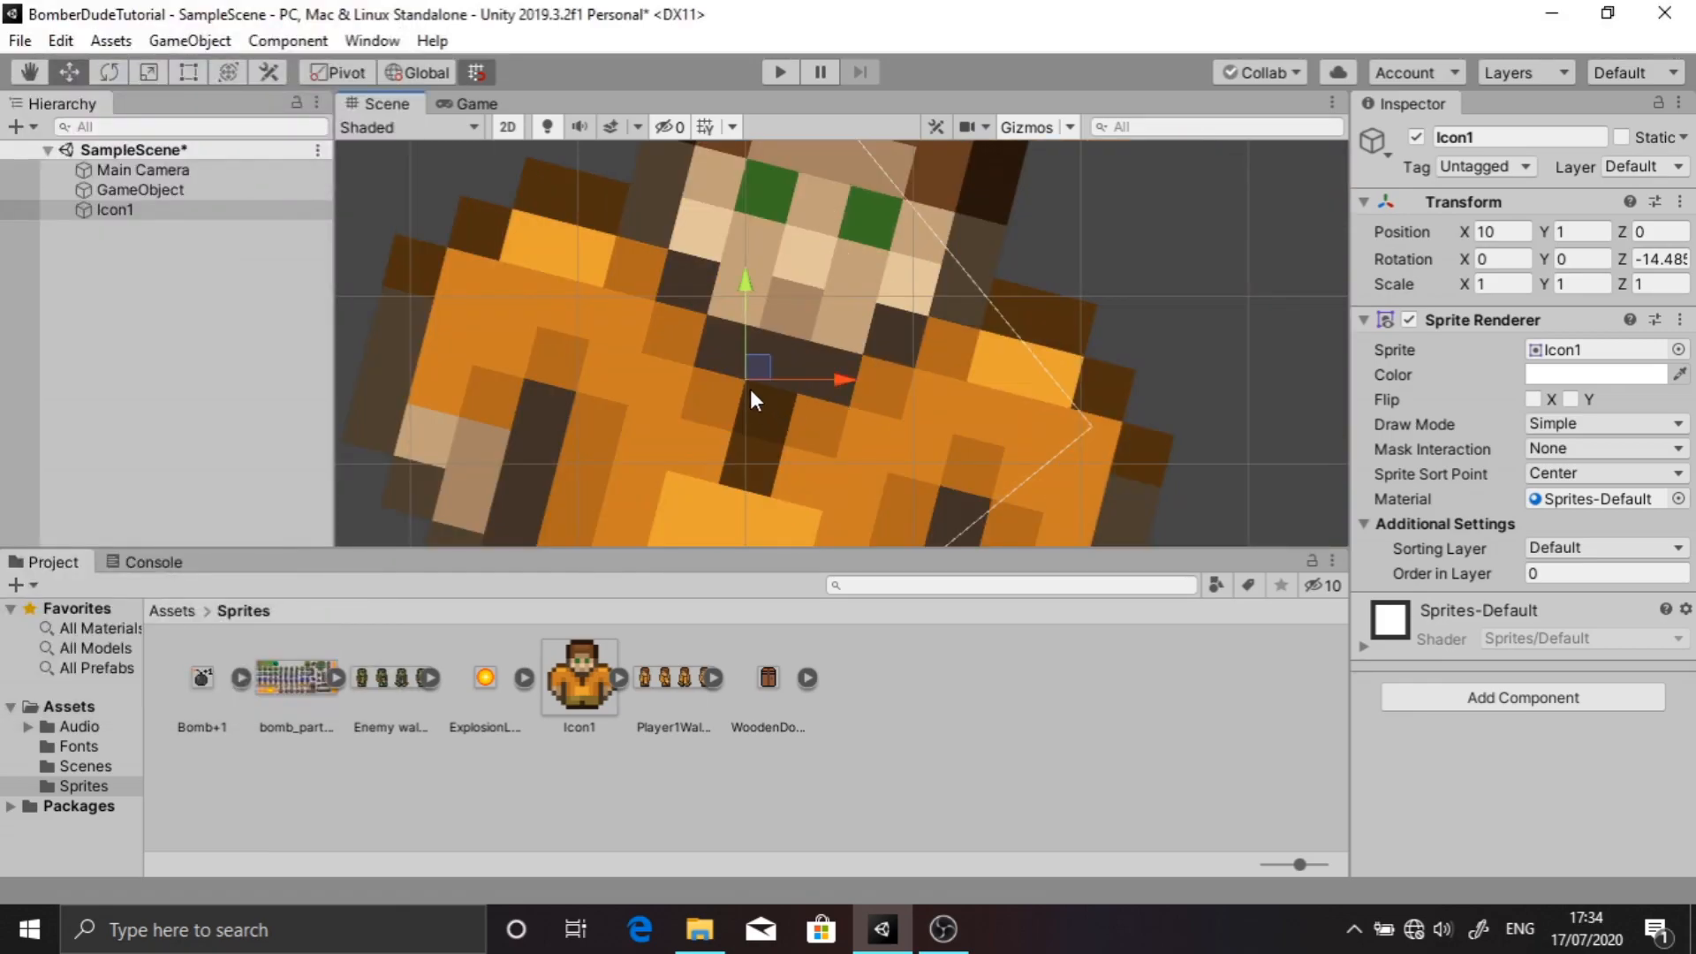
pyautogui.moveTo(740, 294); pyautogui.dragTo(786, 470)
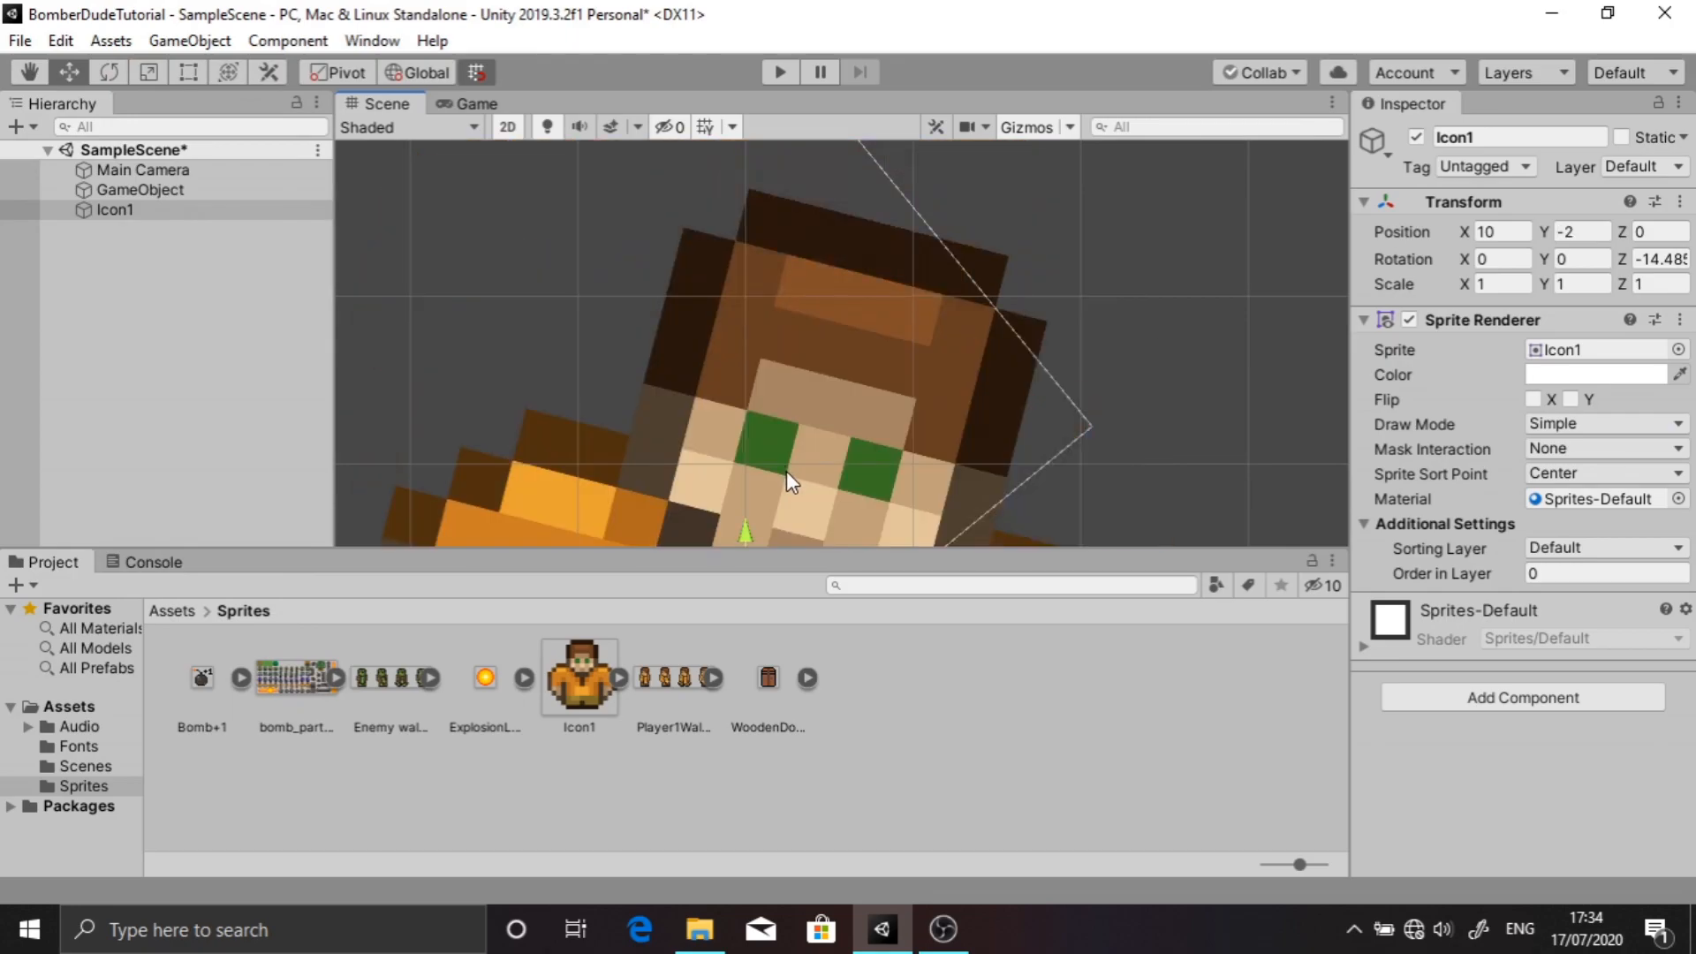
pyautogui.scroll(-3, 786, 470)
pyautogui.moveTo(788, 477); pyautogui.dragTo(715, 159, button='middle')
pyautogui.moveTo(786, 251); pyautogui.dragTo(908, 309)
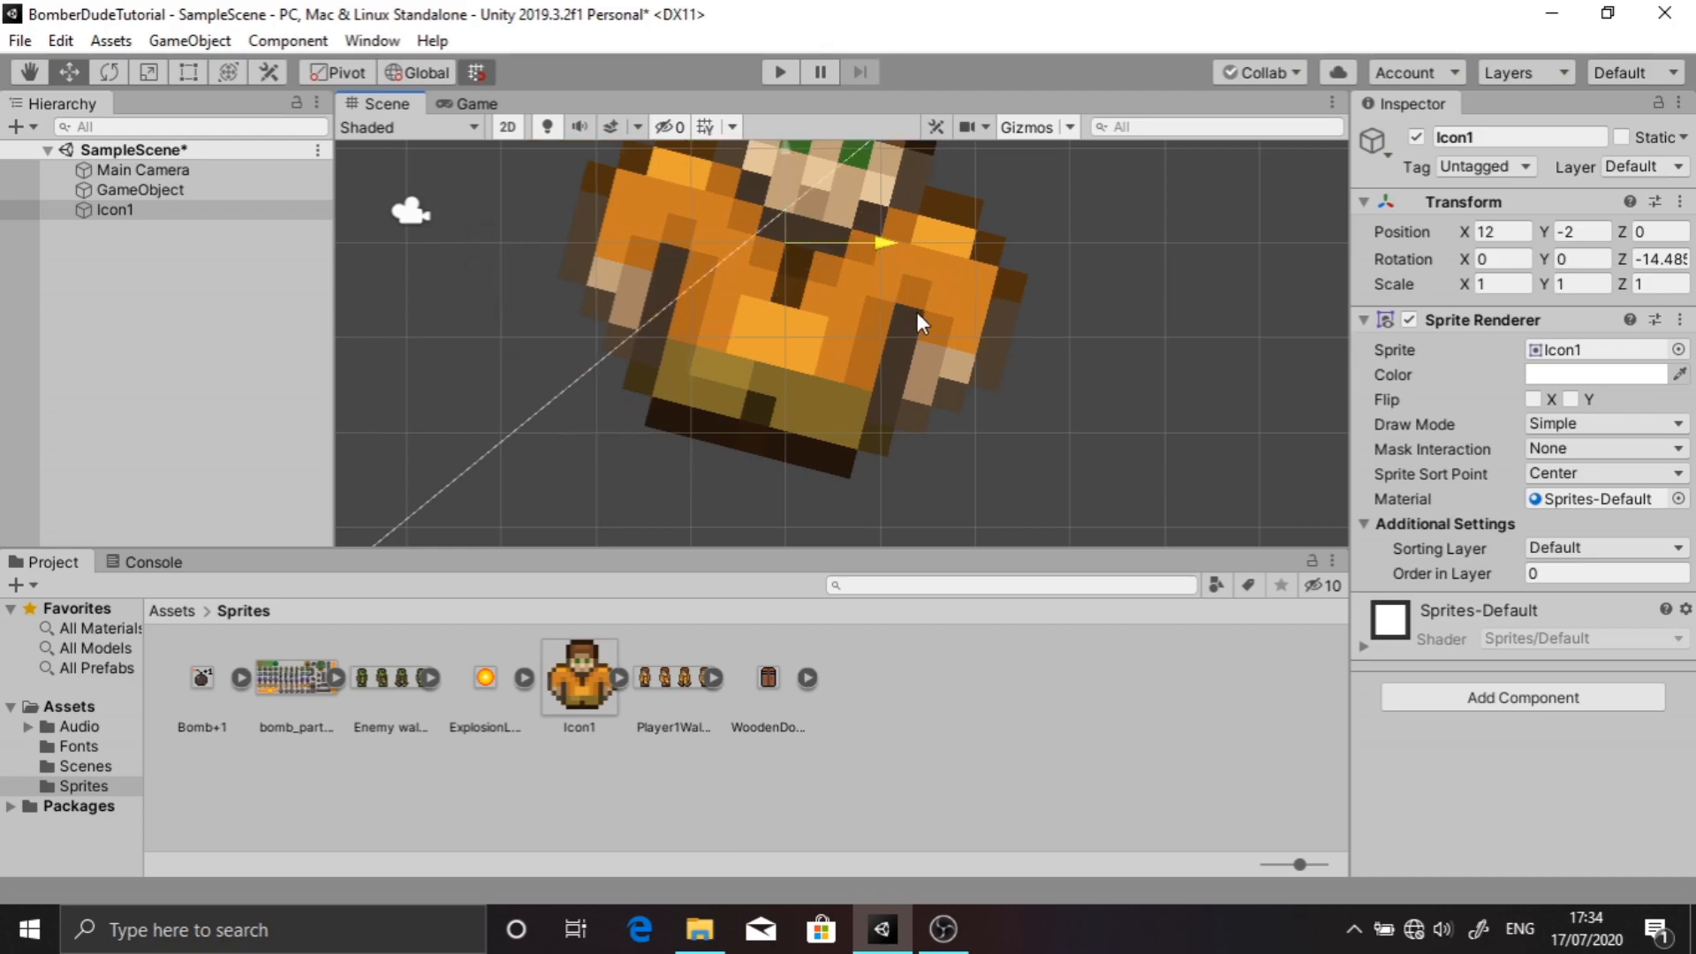